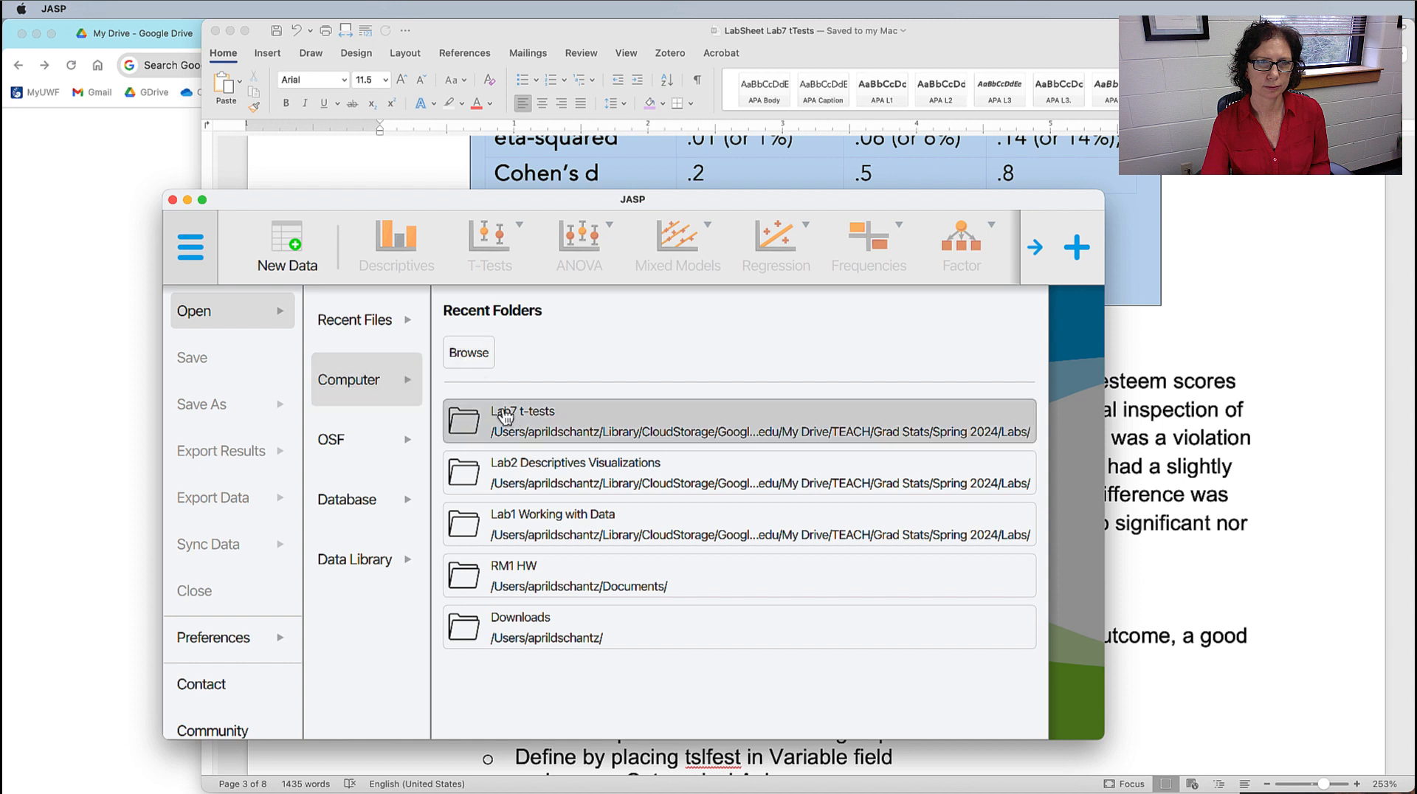
# Open the survey.sav dataset from the Lab7 t-tests folder and enlarge the window to fill the screen
pyautogui.click(511, 419)
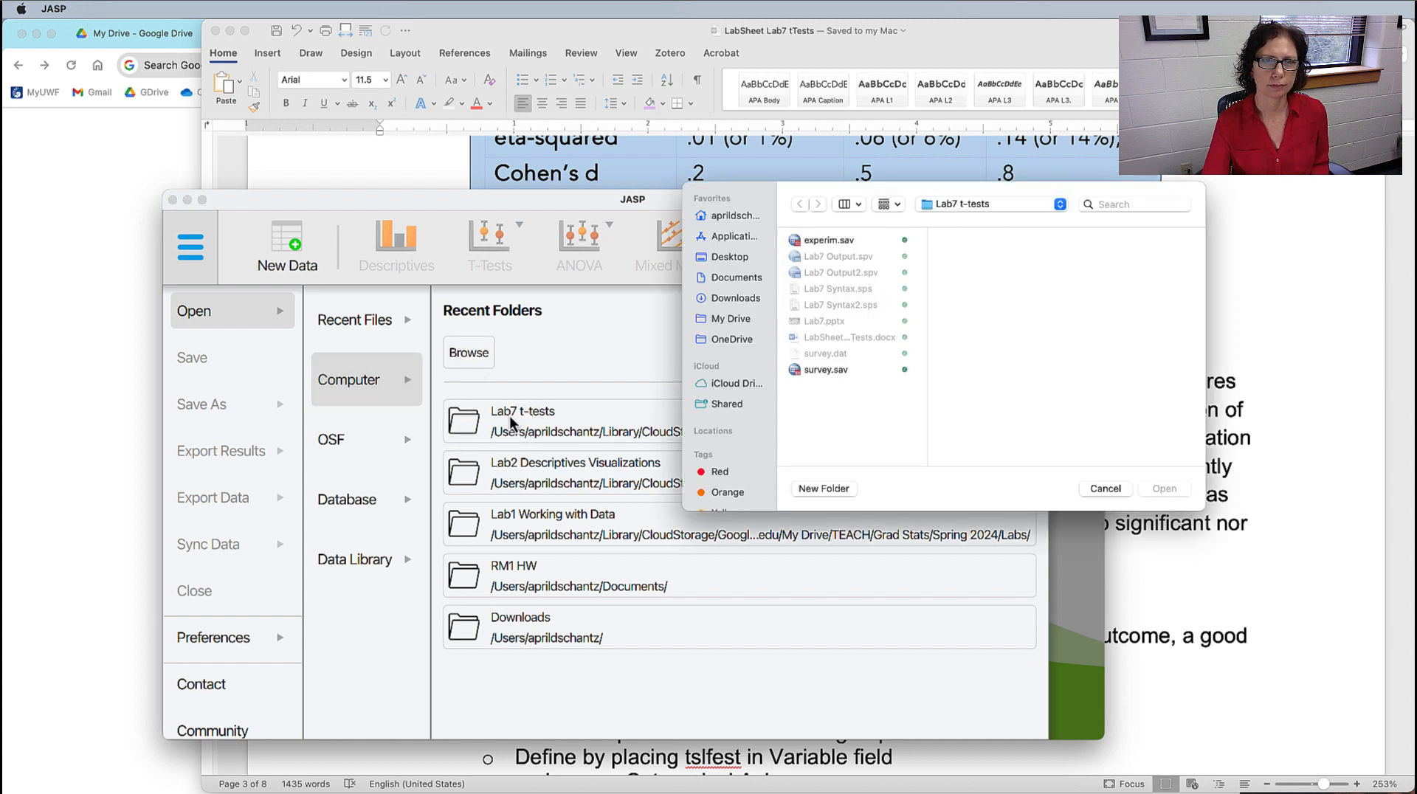
pyautogui.click(820, 371)
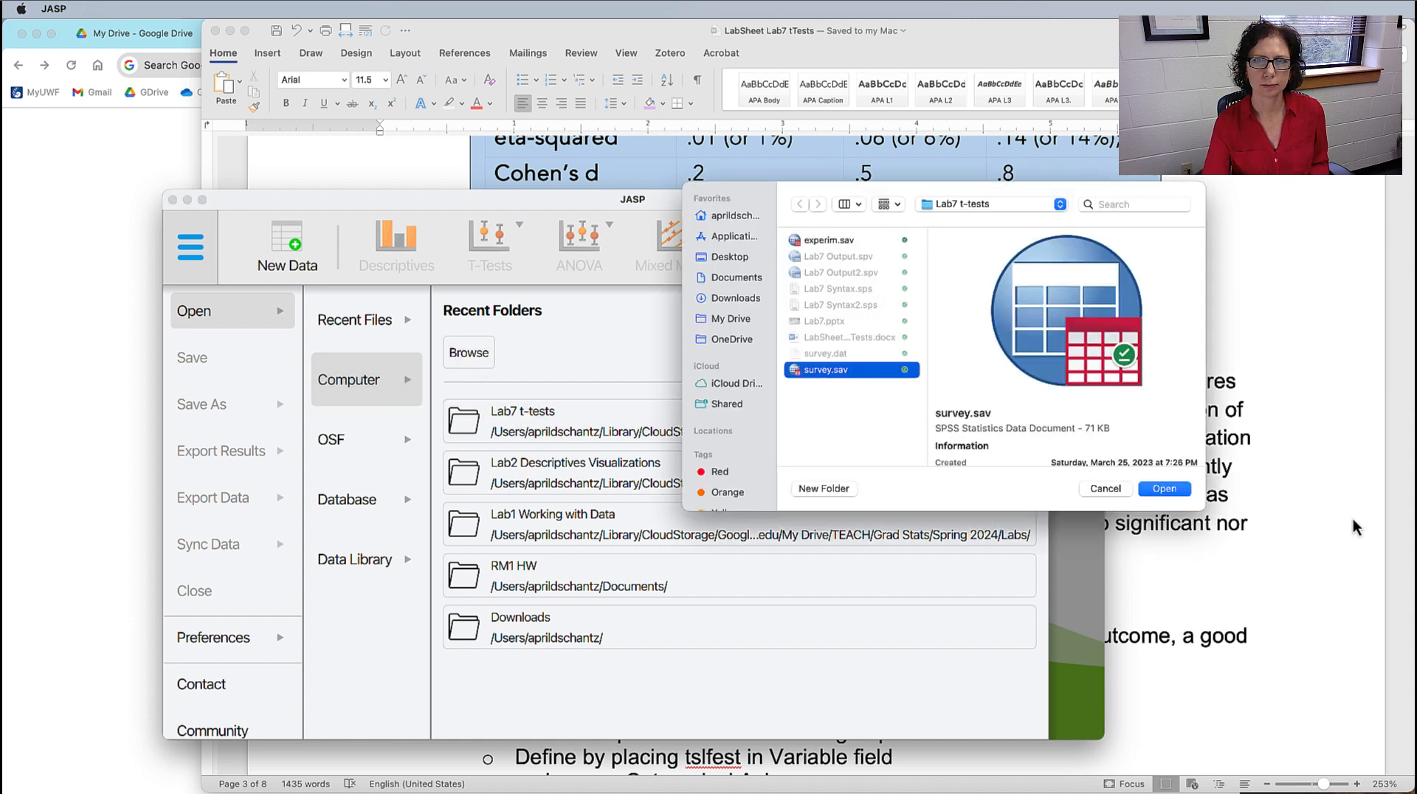
pyautogui.click(1165, 492)
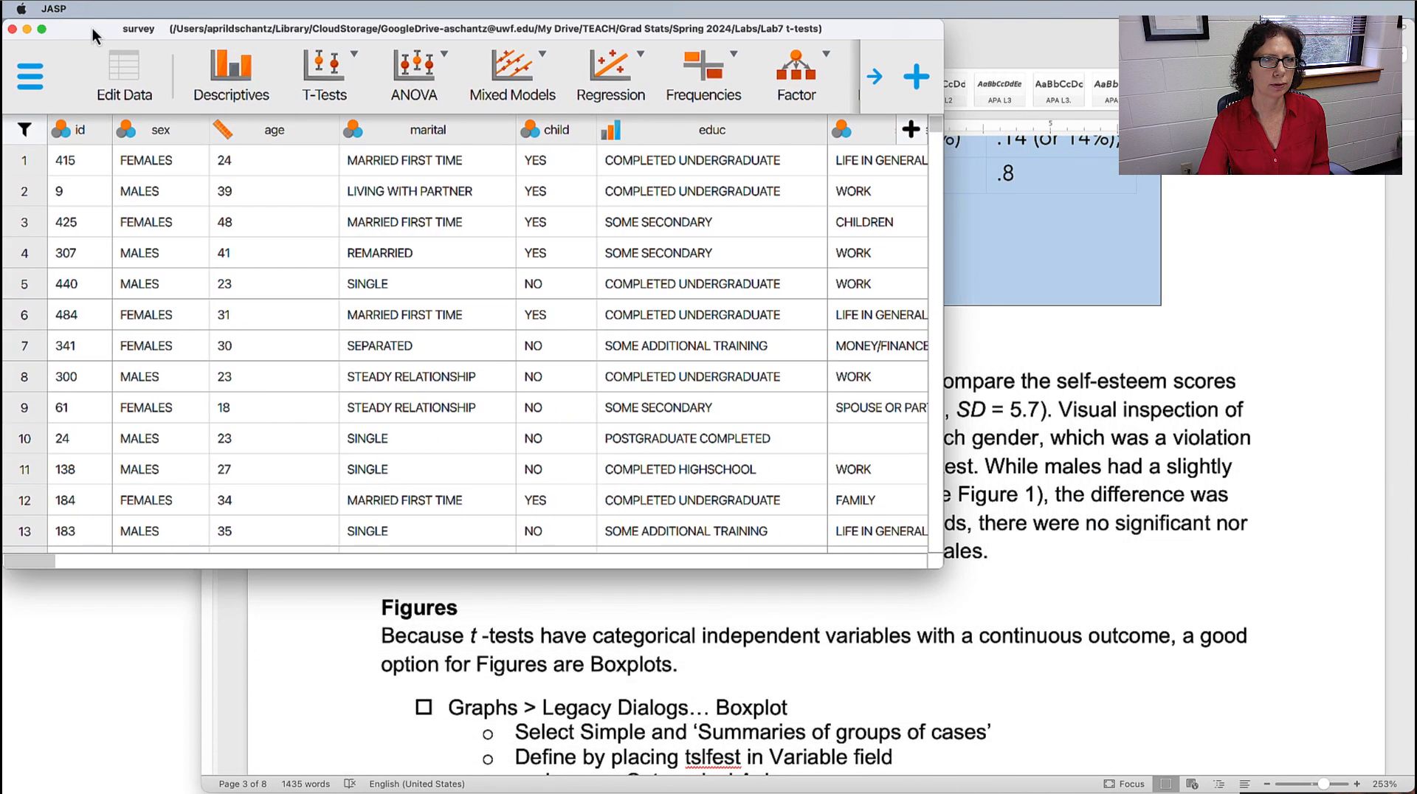
pyautogui.moveTo(935, 566); pyautogui.dragTo(1400, 786)
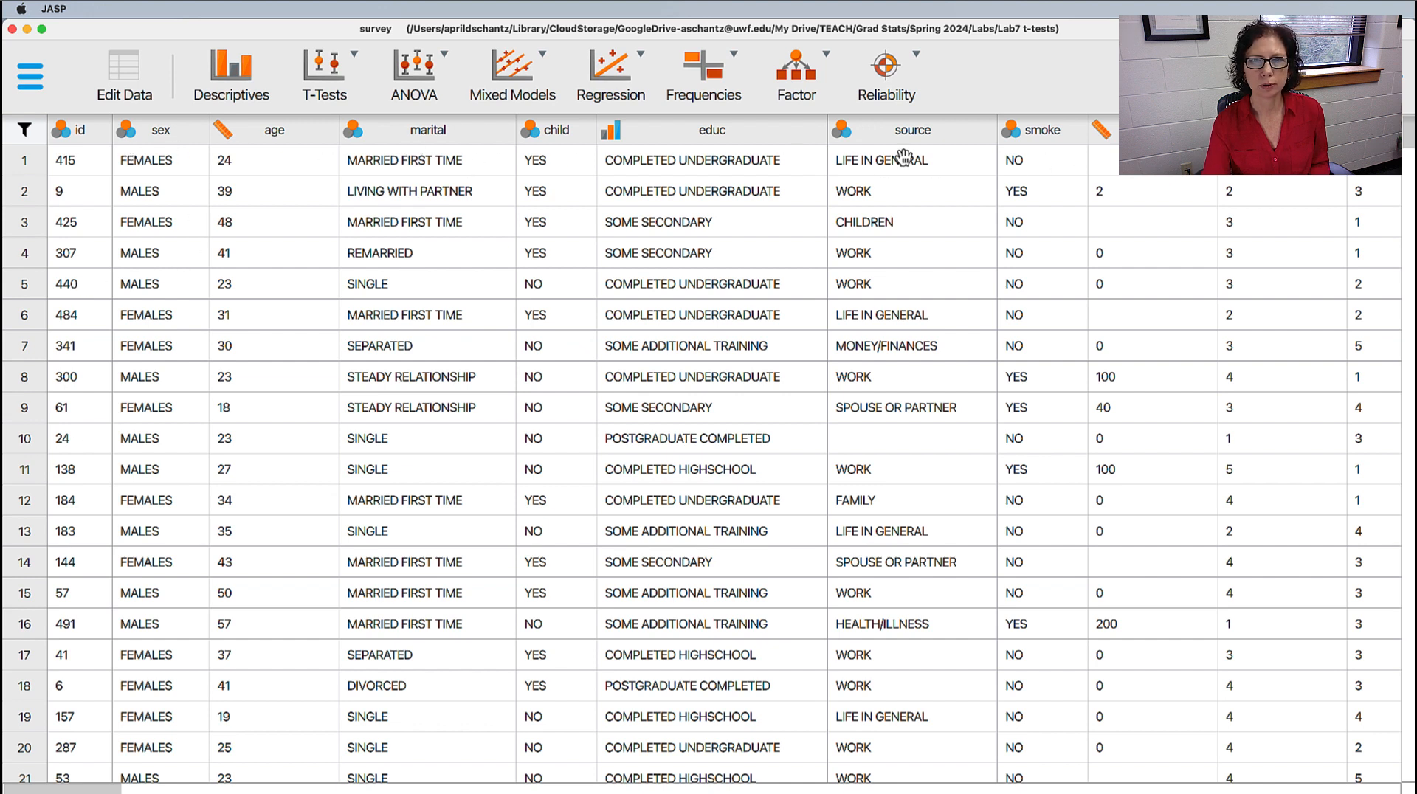
# Create a Descriptive Statistics analysis with sex as its variable
pyautogui.hscroll(5, 799, 300)
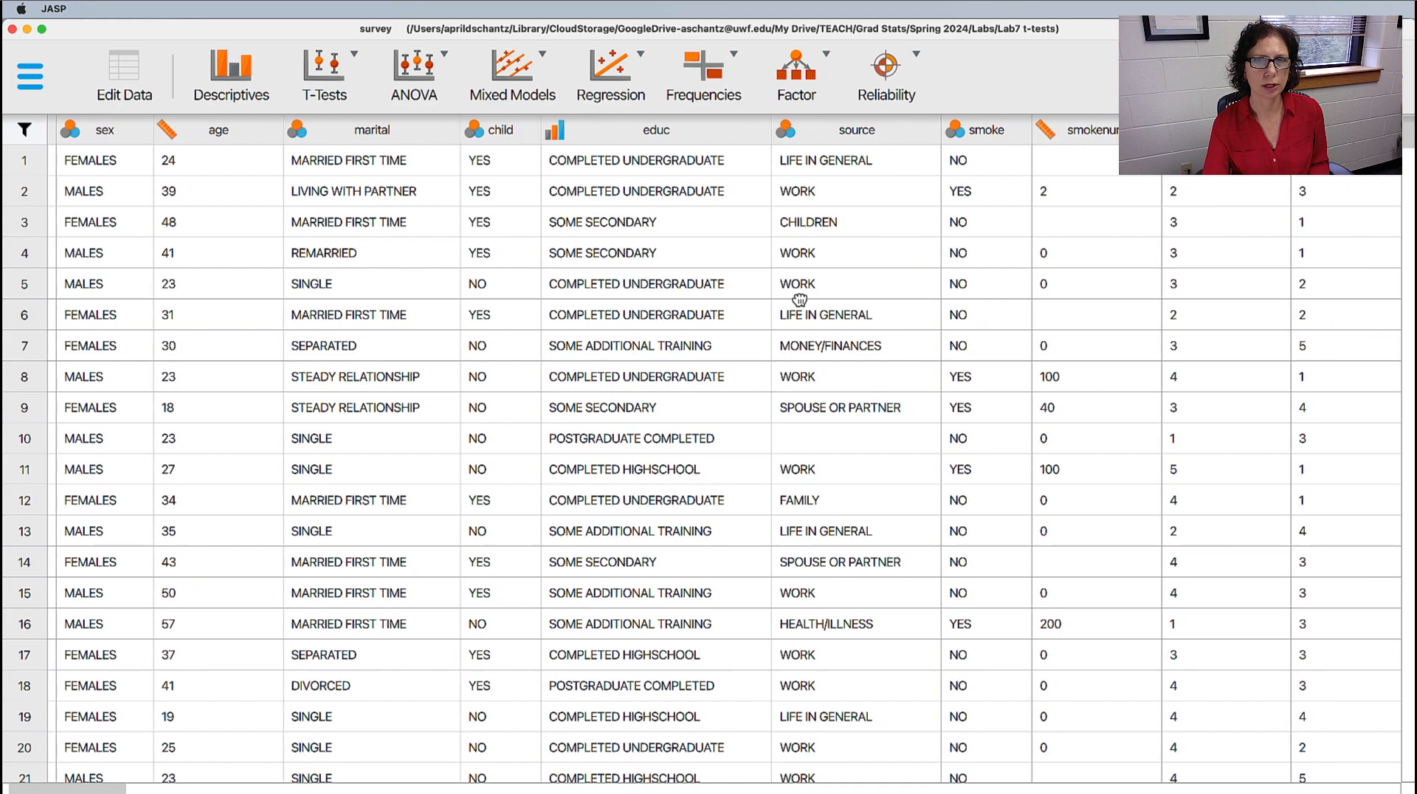
pyautogui.hscroll(10, 799, 300)
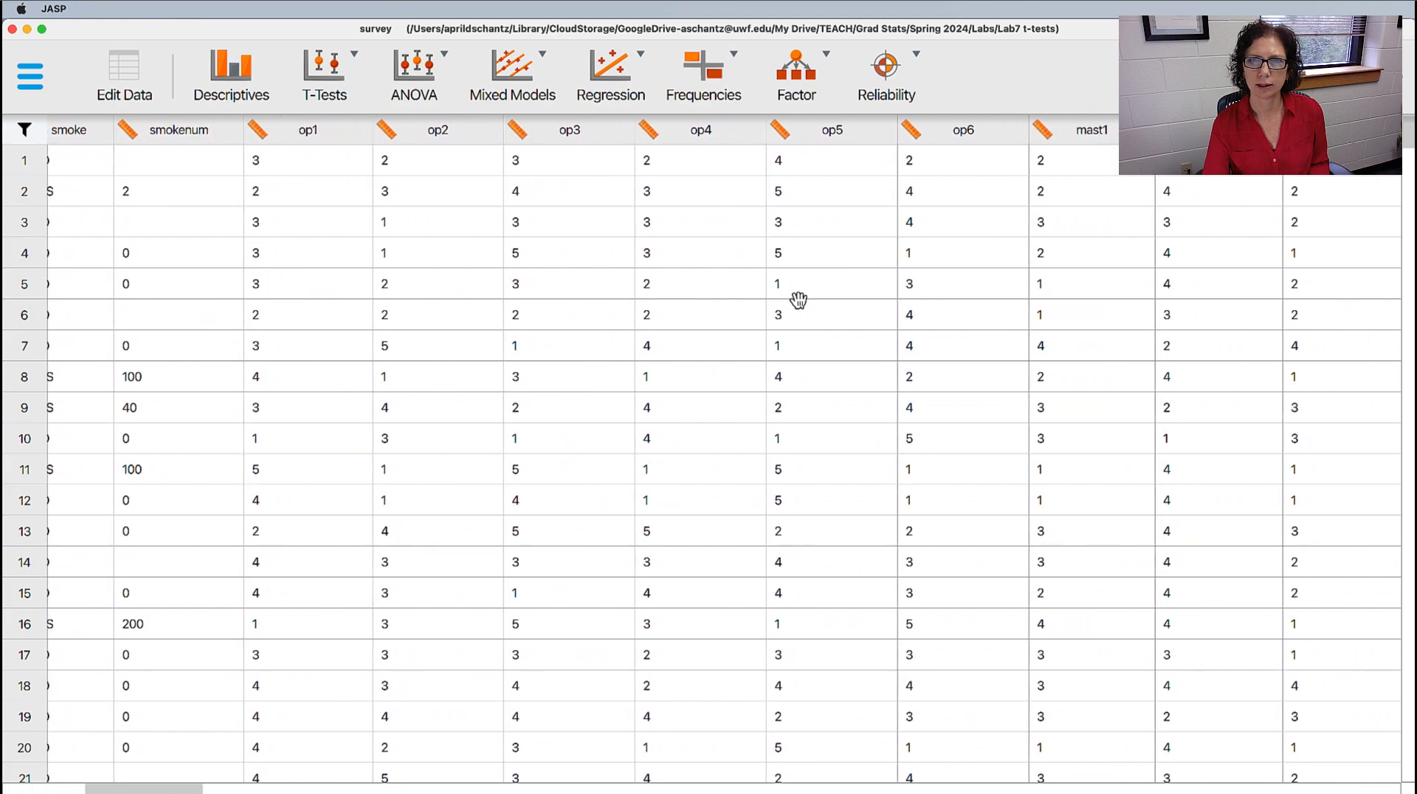
pyautogui.hscroll(-15, 794, 297)
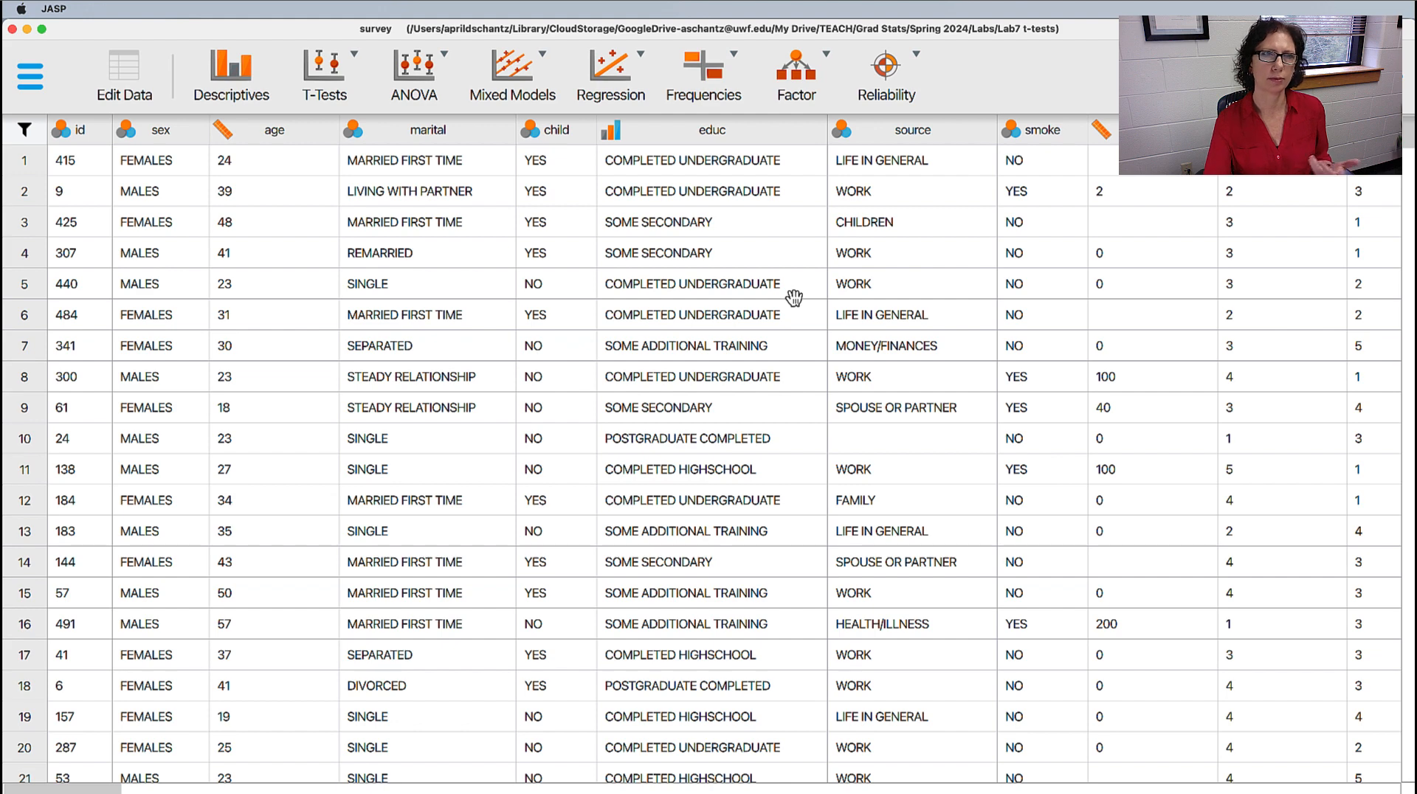
pyautogui.click(237, 74)
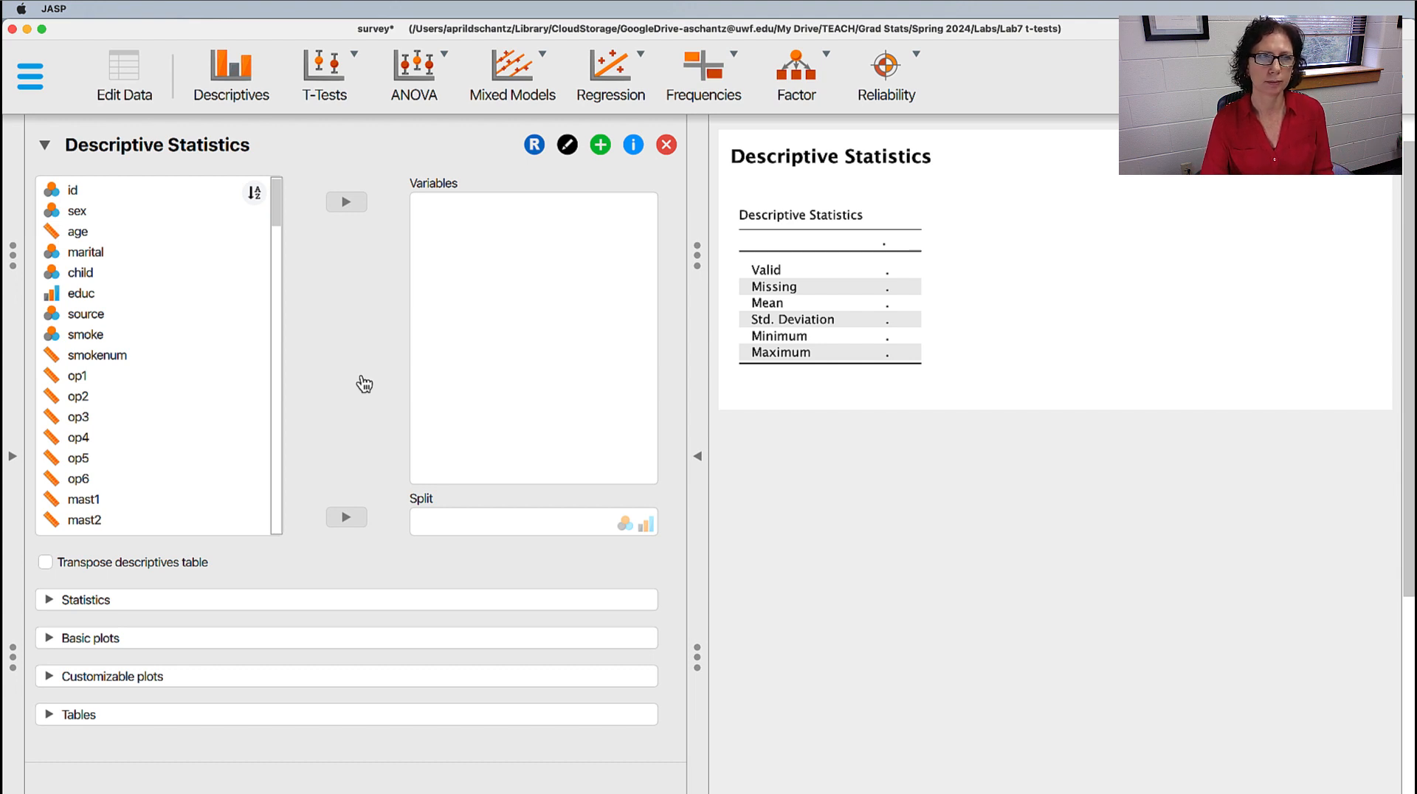
pyautogui.click(94, 219)
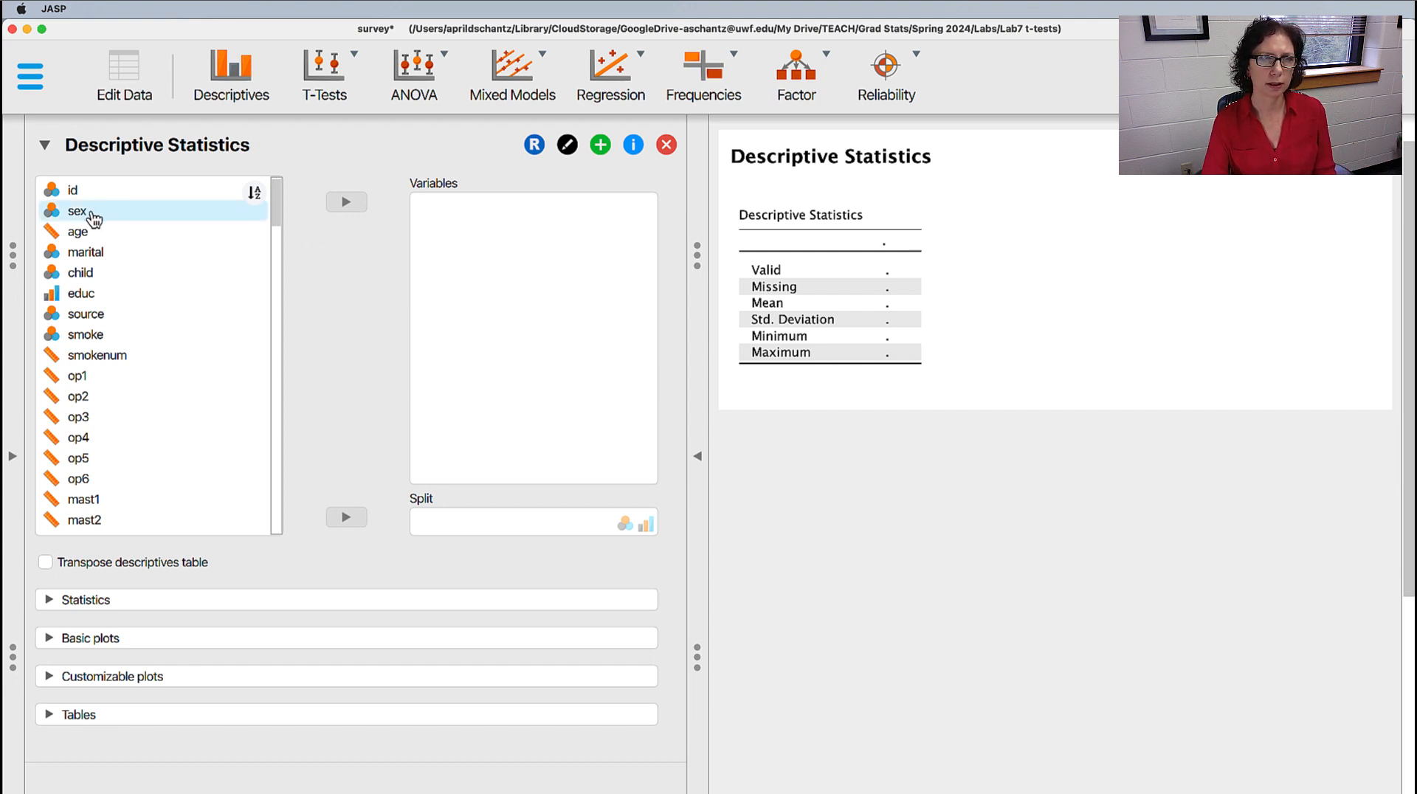
pyautogui.click(345, 202)
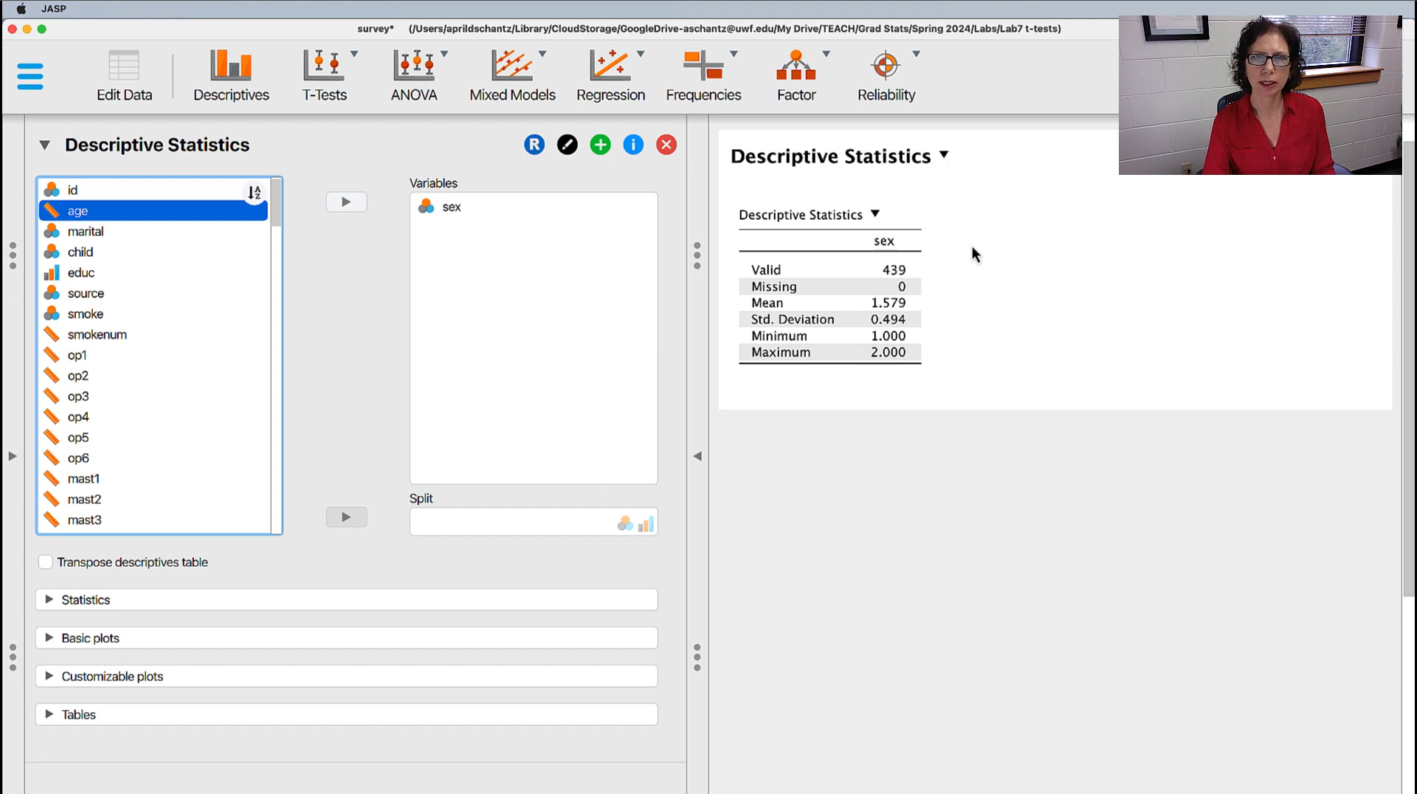
# Remove the mean, standard deviation, minimum and maximum from the statistics reported for sex
pyautogui.click(114, 600)
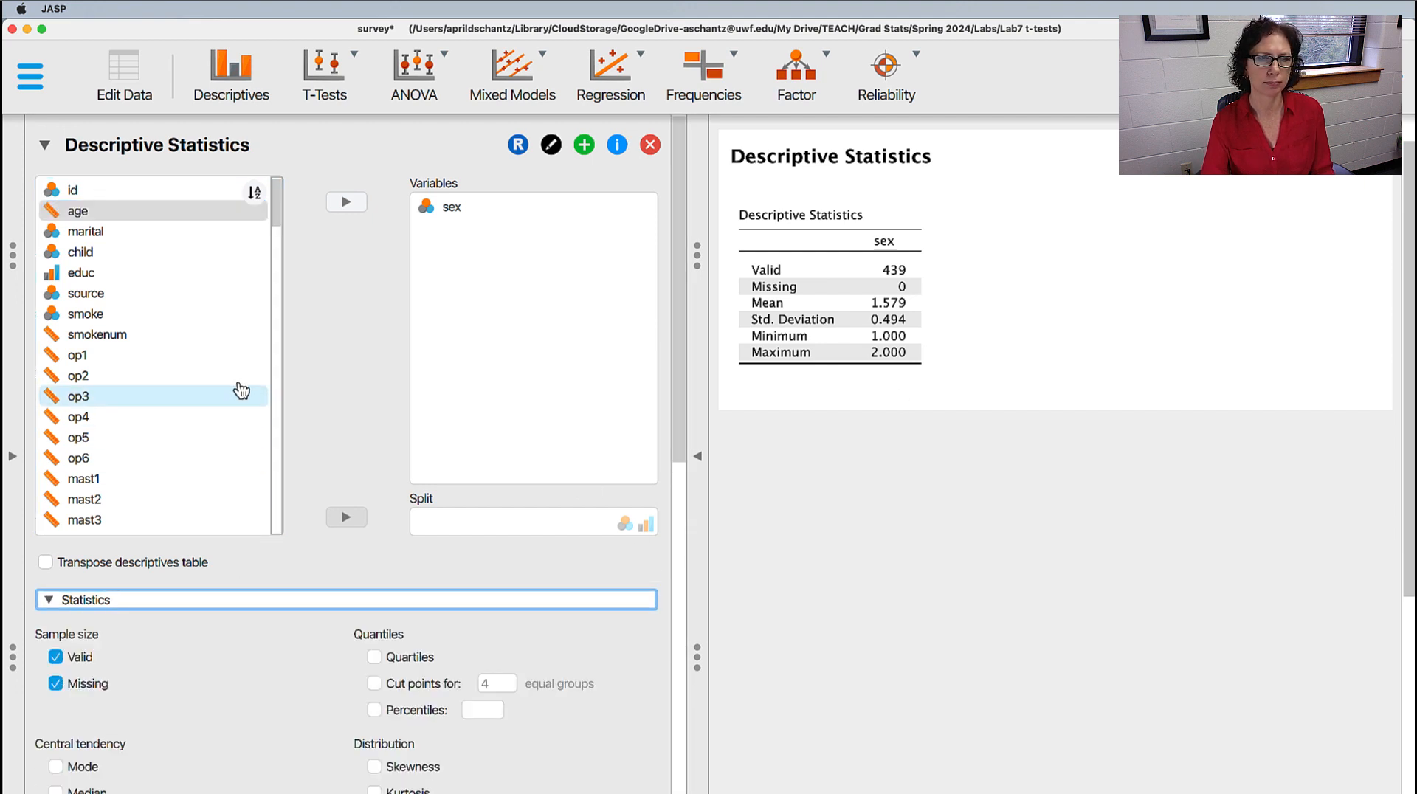
pyautogui.scroll(-5, 244, 391)
pyautogui.scroll(-6, 321, 506)
pyautogui.click(55, 401)
pyautogui.click(57, 483)
pyautogui.click(56, 590)
pyautogui.click(163, 564)
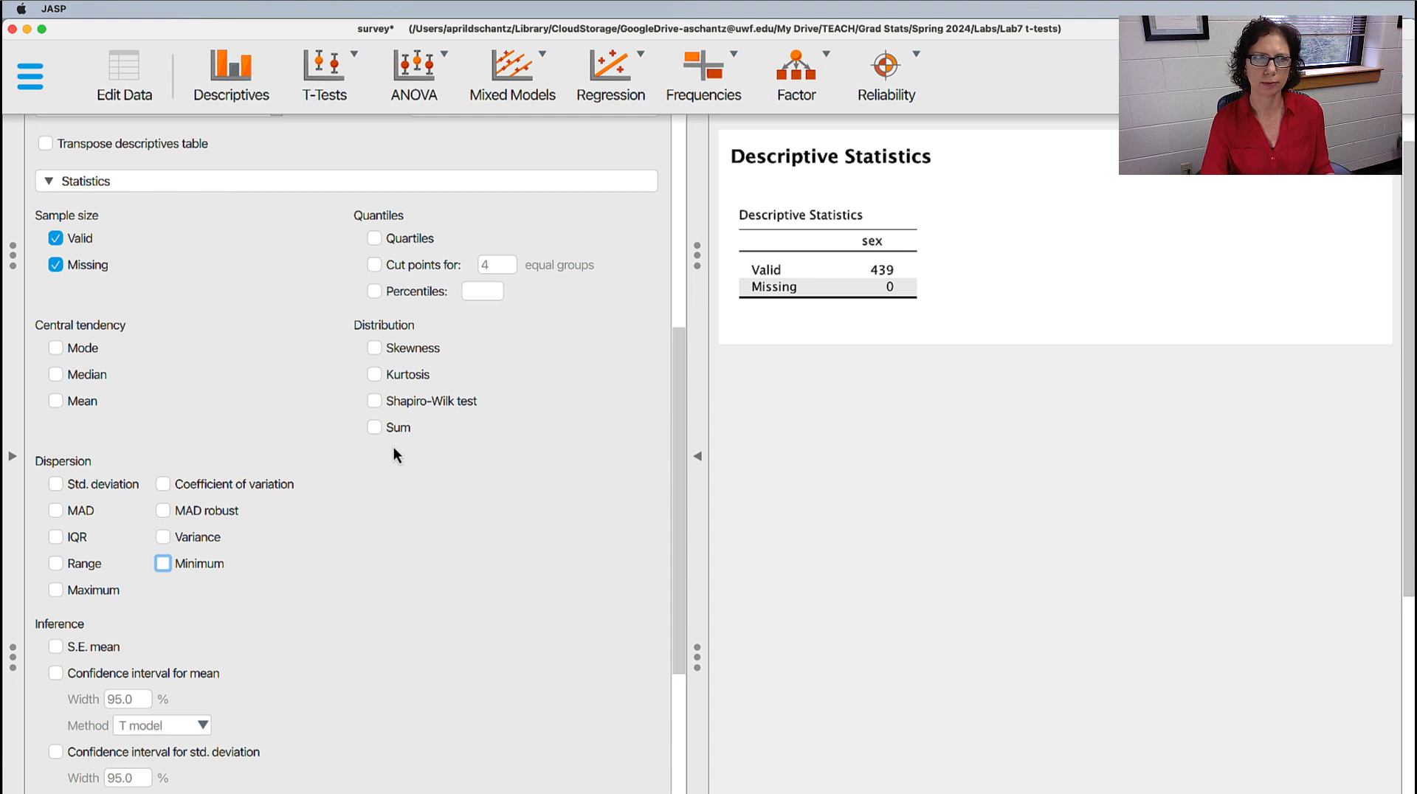
pyautogui.scroll(5, 195, 332)
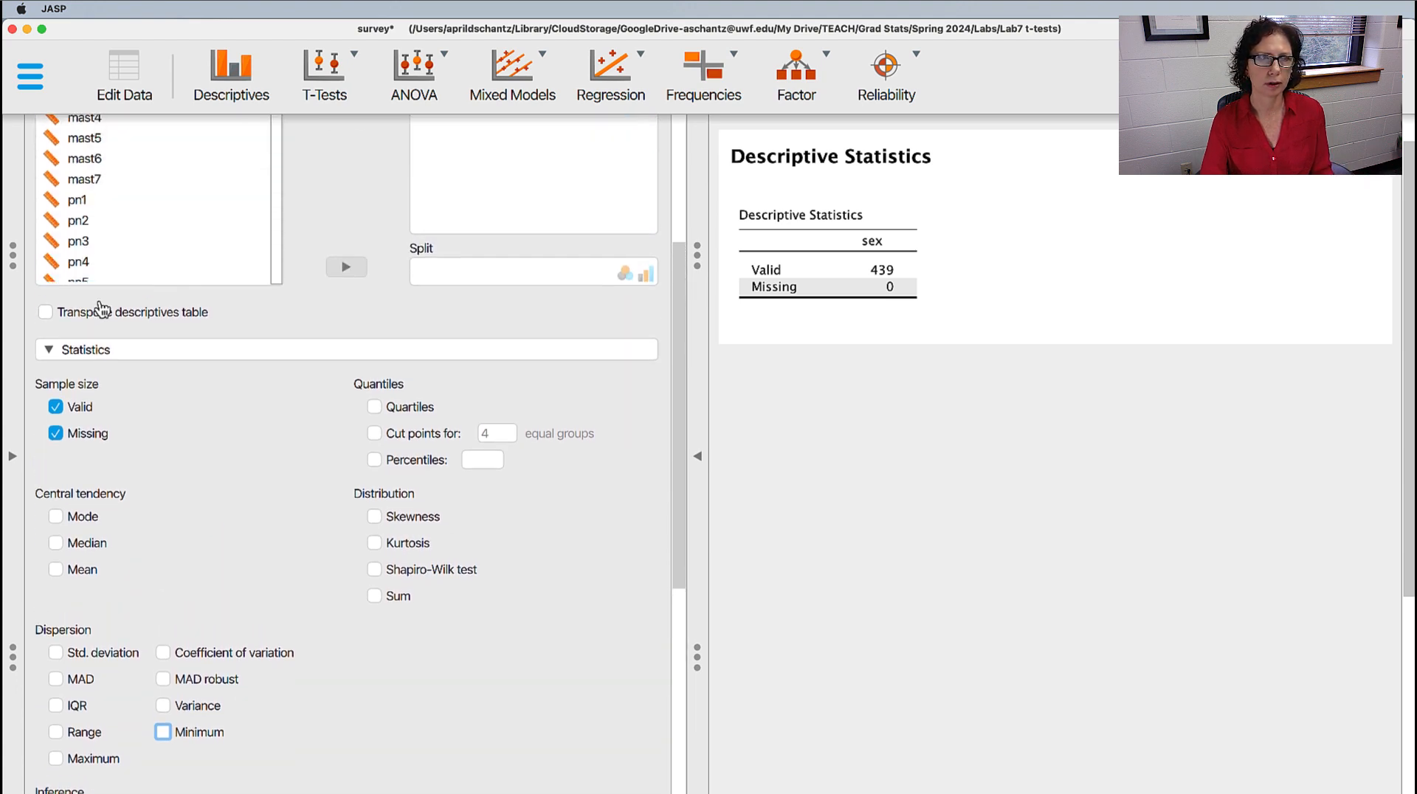
pyautogui.click(50, 353)
# Add a frequency table for sex to the descriptives output
pyautogui.scroll(-5, 177, 724)
pyautogui.scroll(5, 152, 512)
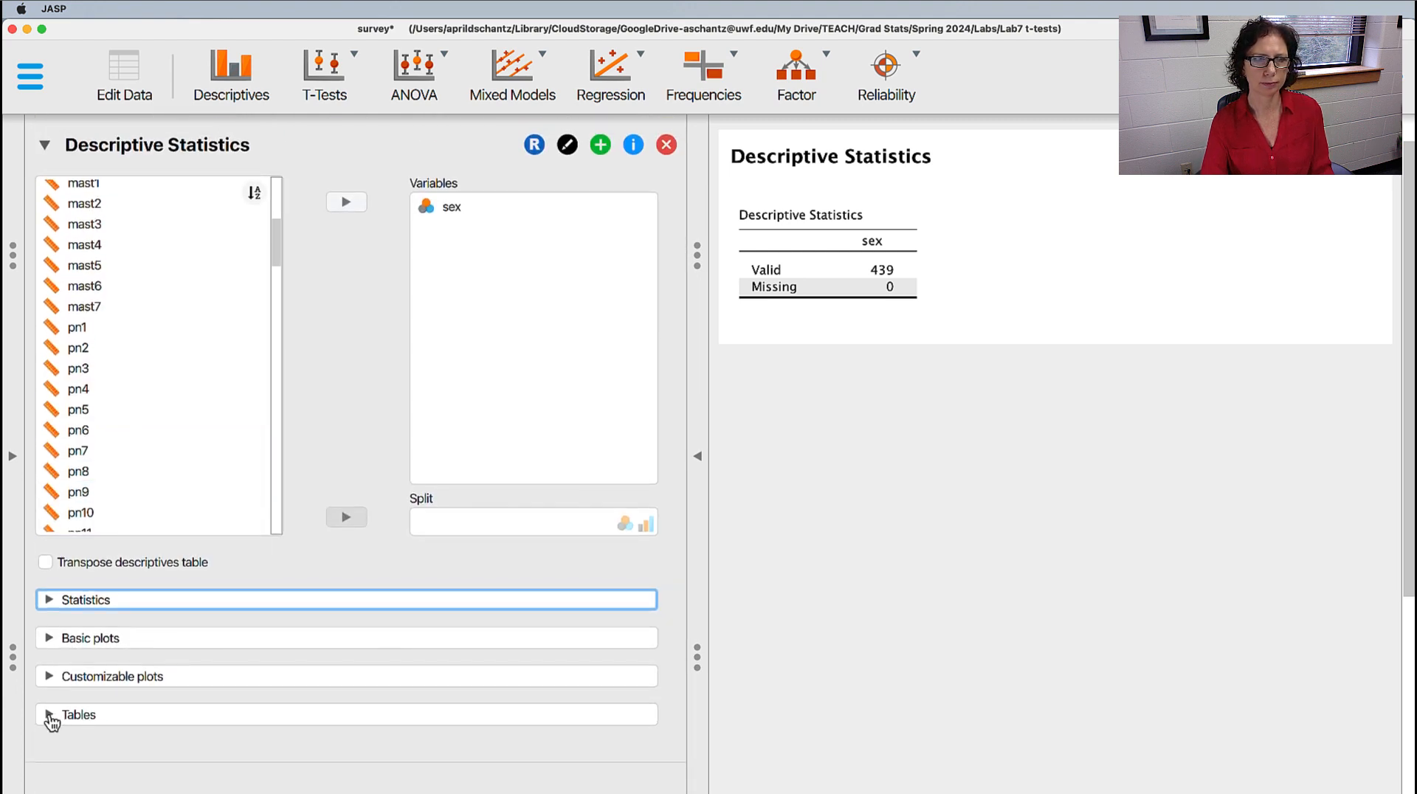
pyautogui.click(49, 717)
pyautogui.click(45, 752)
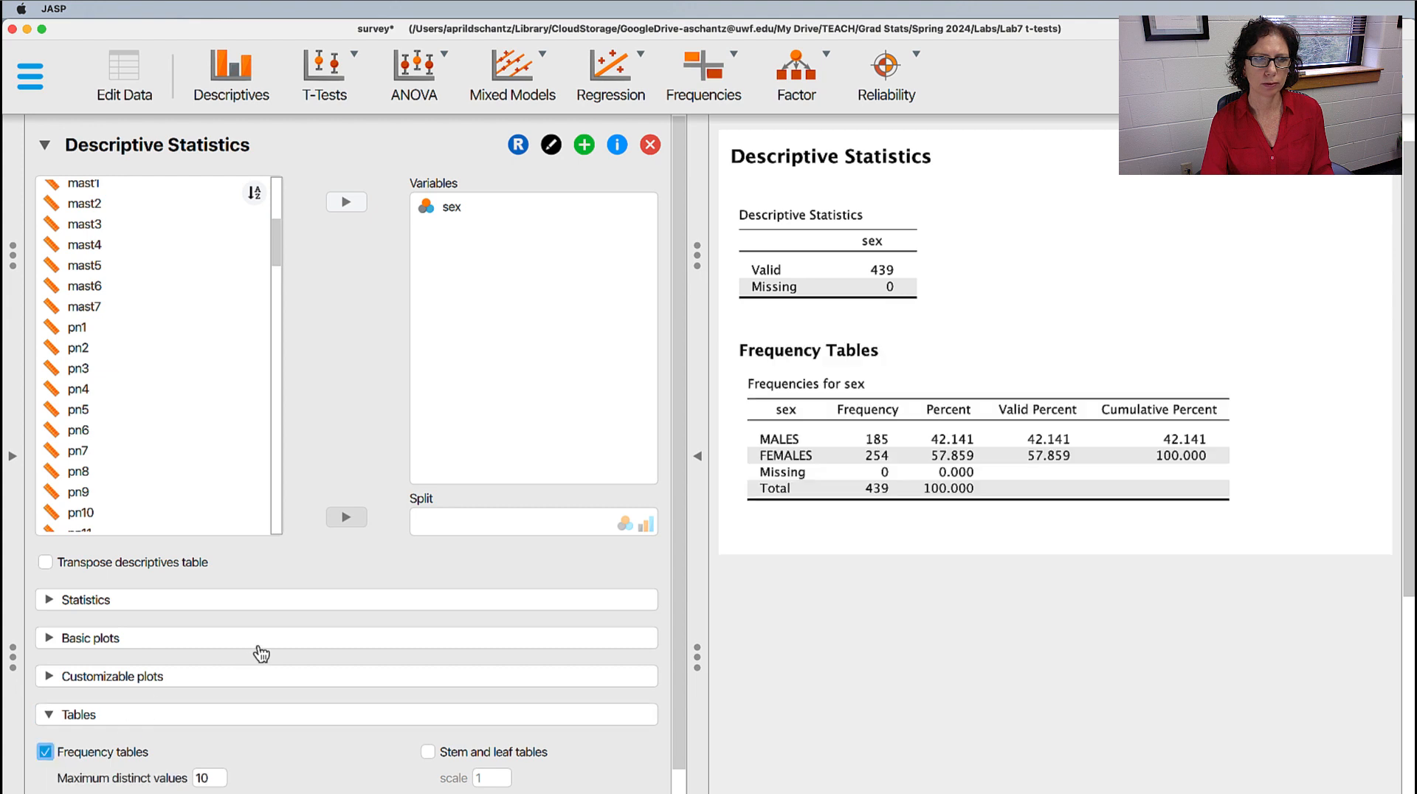
pyautogui.scroll(-1, 265, 652)
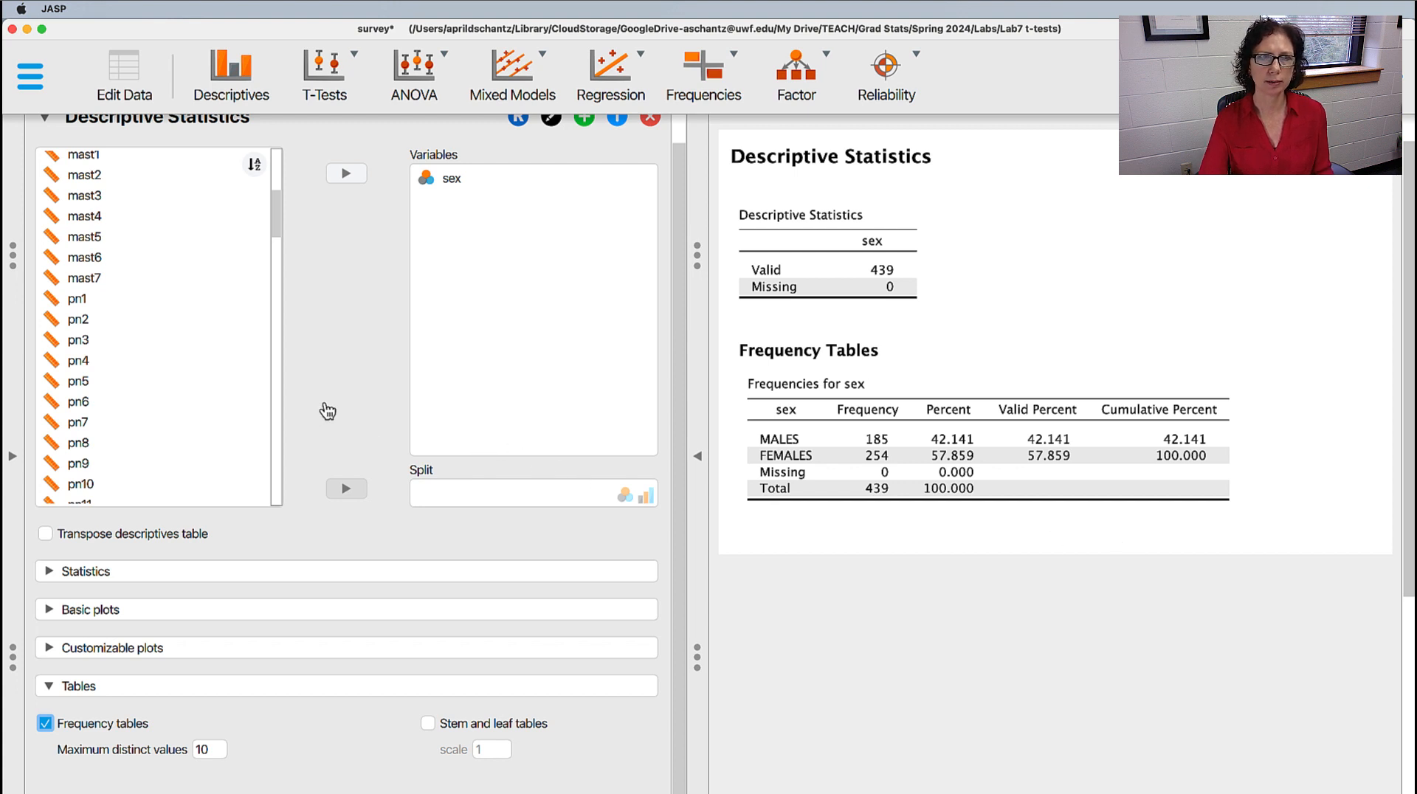
pyautogui.scroll(1, 347, 409)
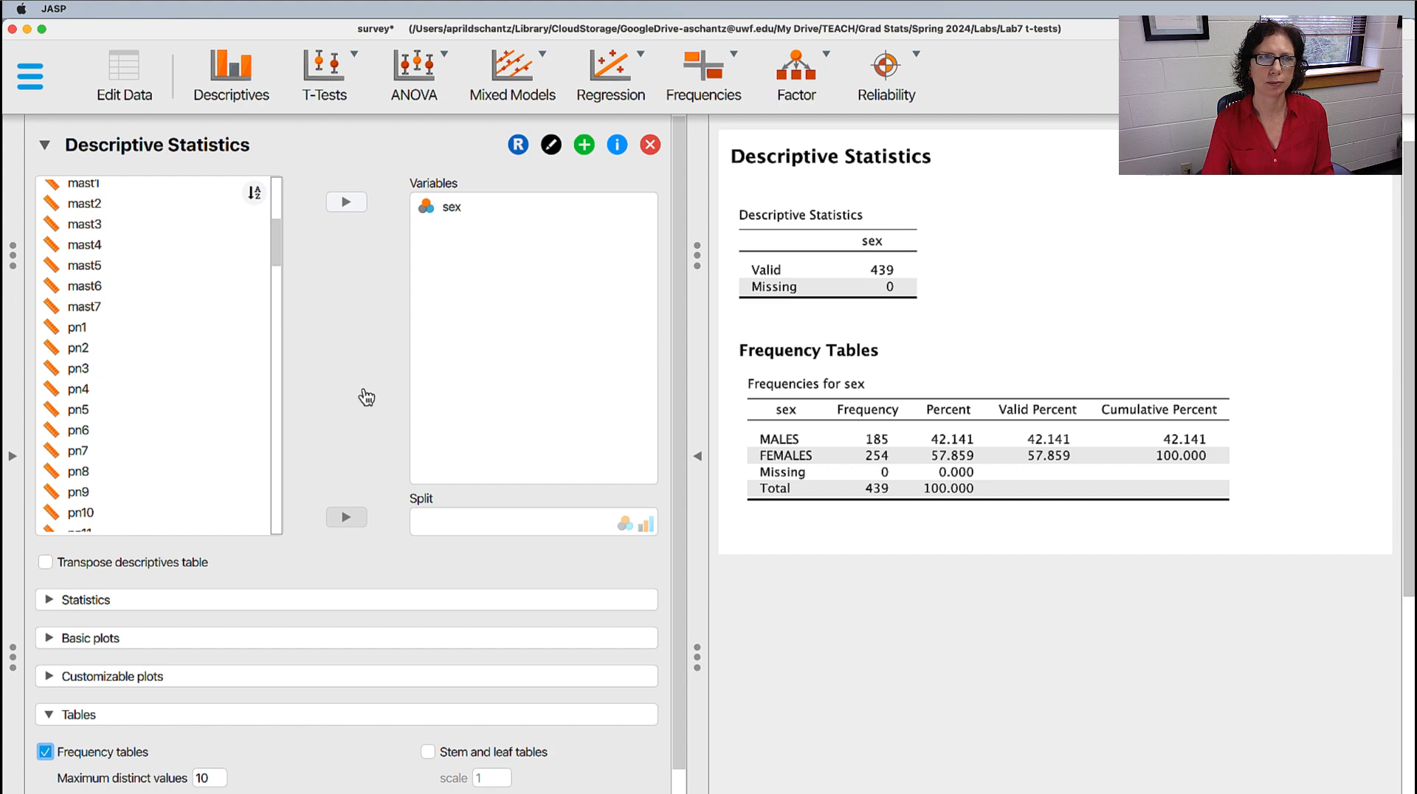
# Add a second Descriptive Statistics analysis and retitle it "Descriptives tslfest"
pyautogui.click(231, 74)
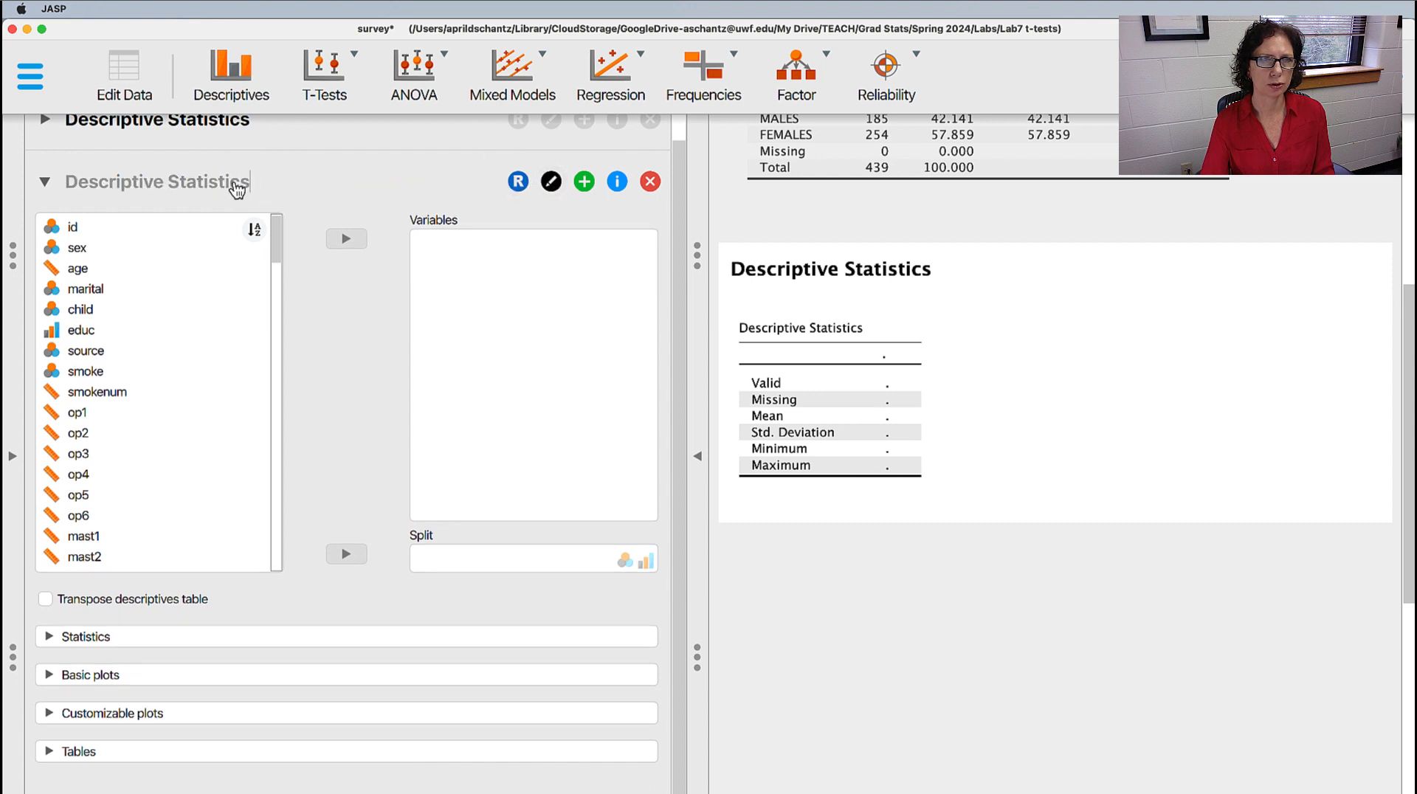
pyautogui.click(243, 186)
pyautogui.press('BackSpace')
pyautogui.press('BackSpace')
pyautogui.press('BackSpace')
pyautogui.press('BackSpace')
pyautogui.press('BackSpace')
pyautogui.press('BackSpace')
pyautogui.press('BackSpace')
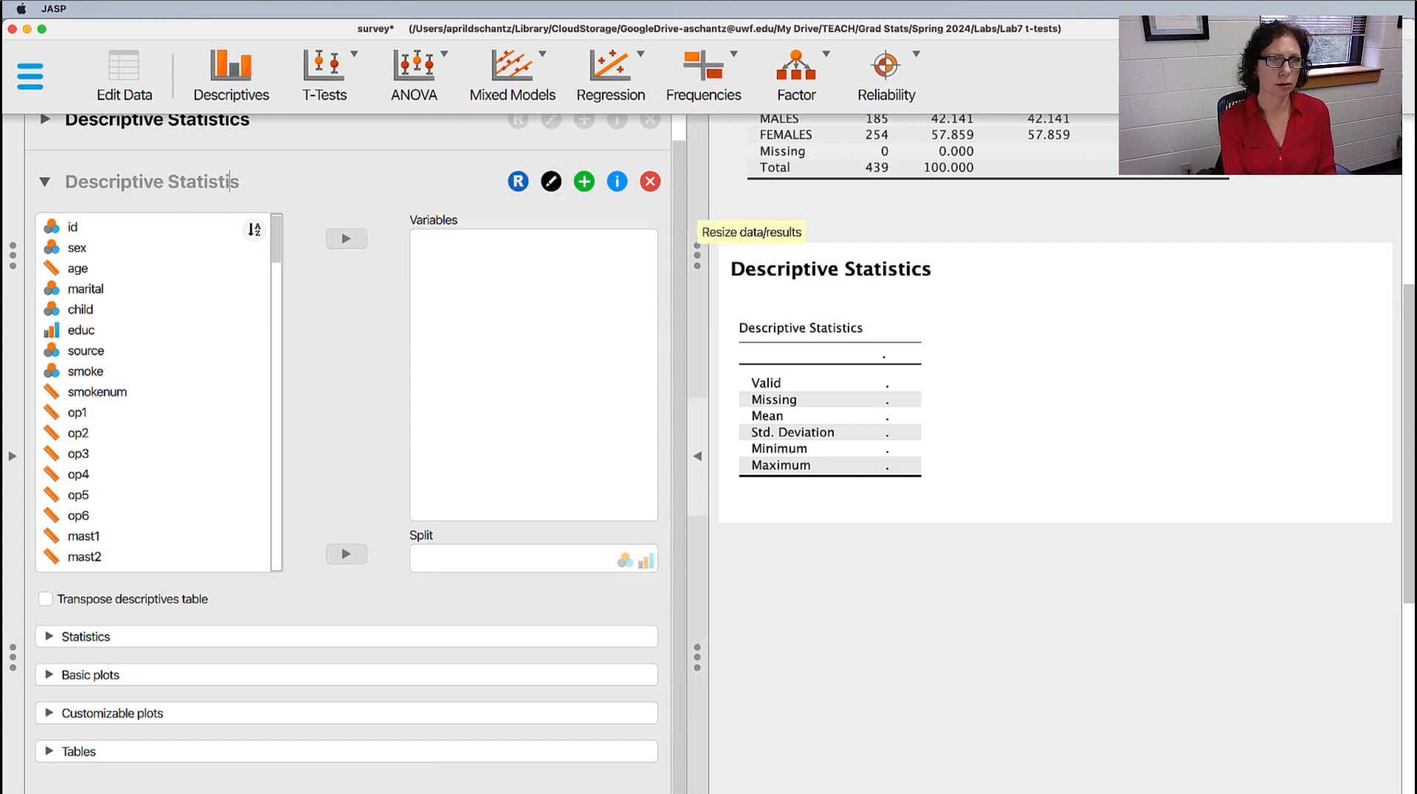
pyautogui.press('BackSpace')
pyautogui.press('BackSpace')
pyautogui.press('BackSpace')
pyautogui.write('s')
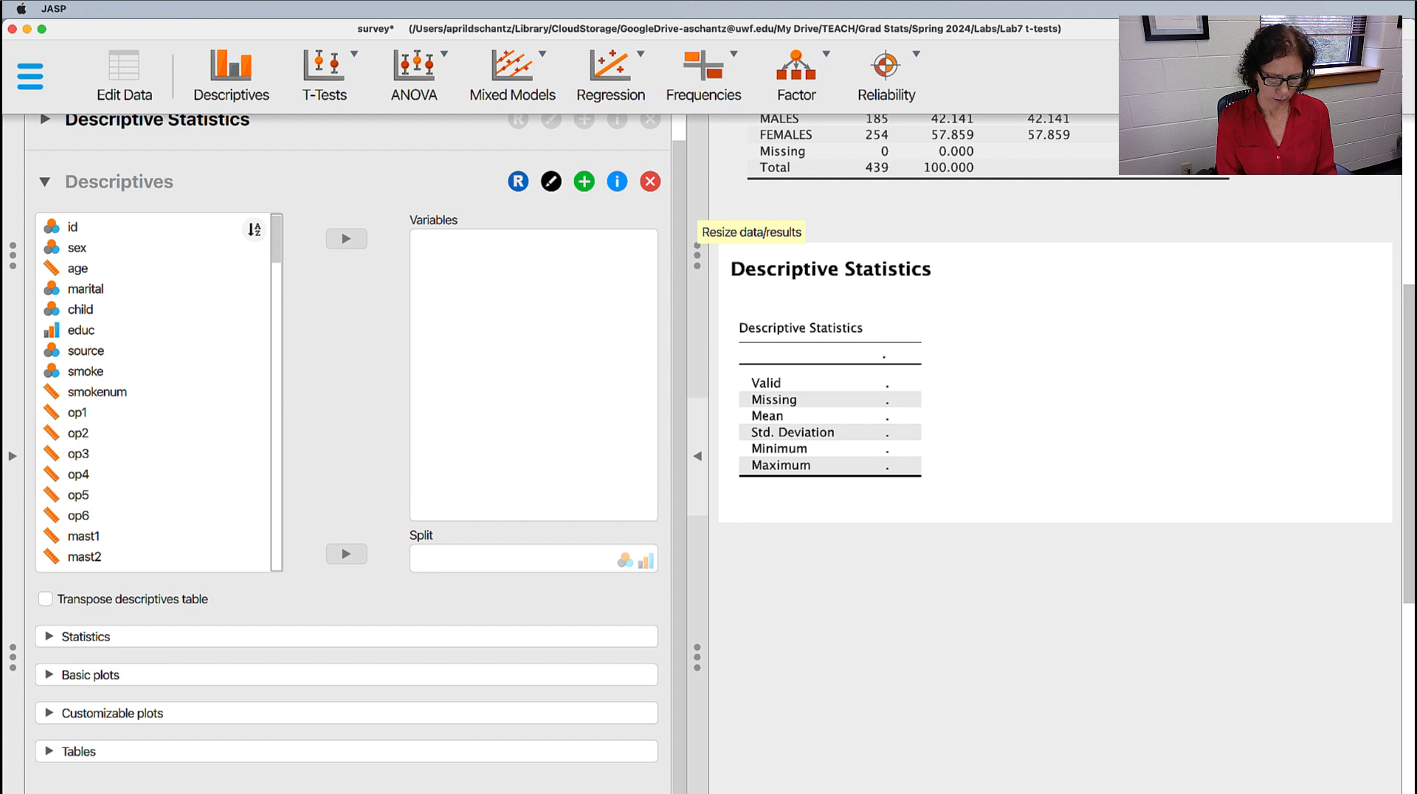
pyautogui.write(' tsl')
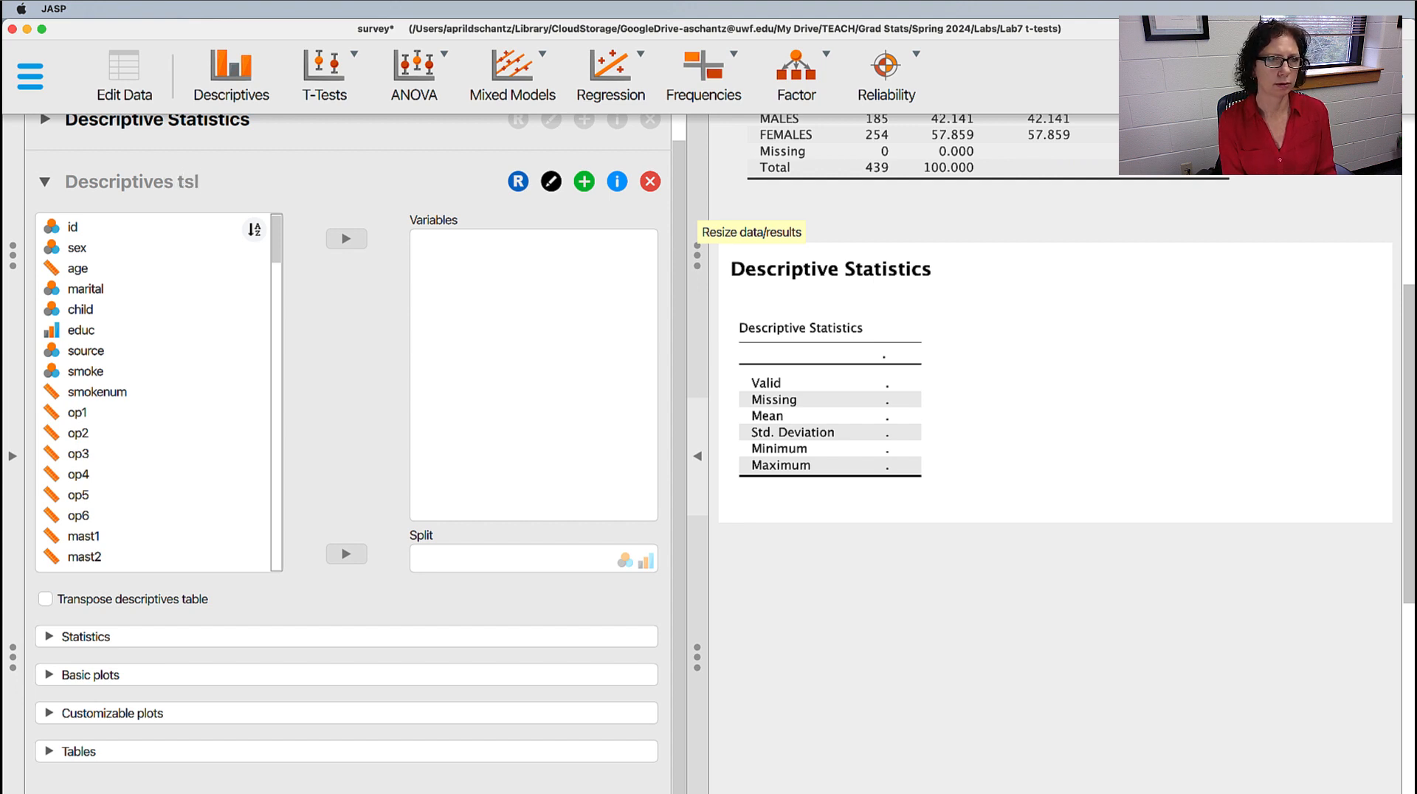
pyautogui.write('fest')
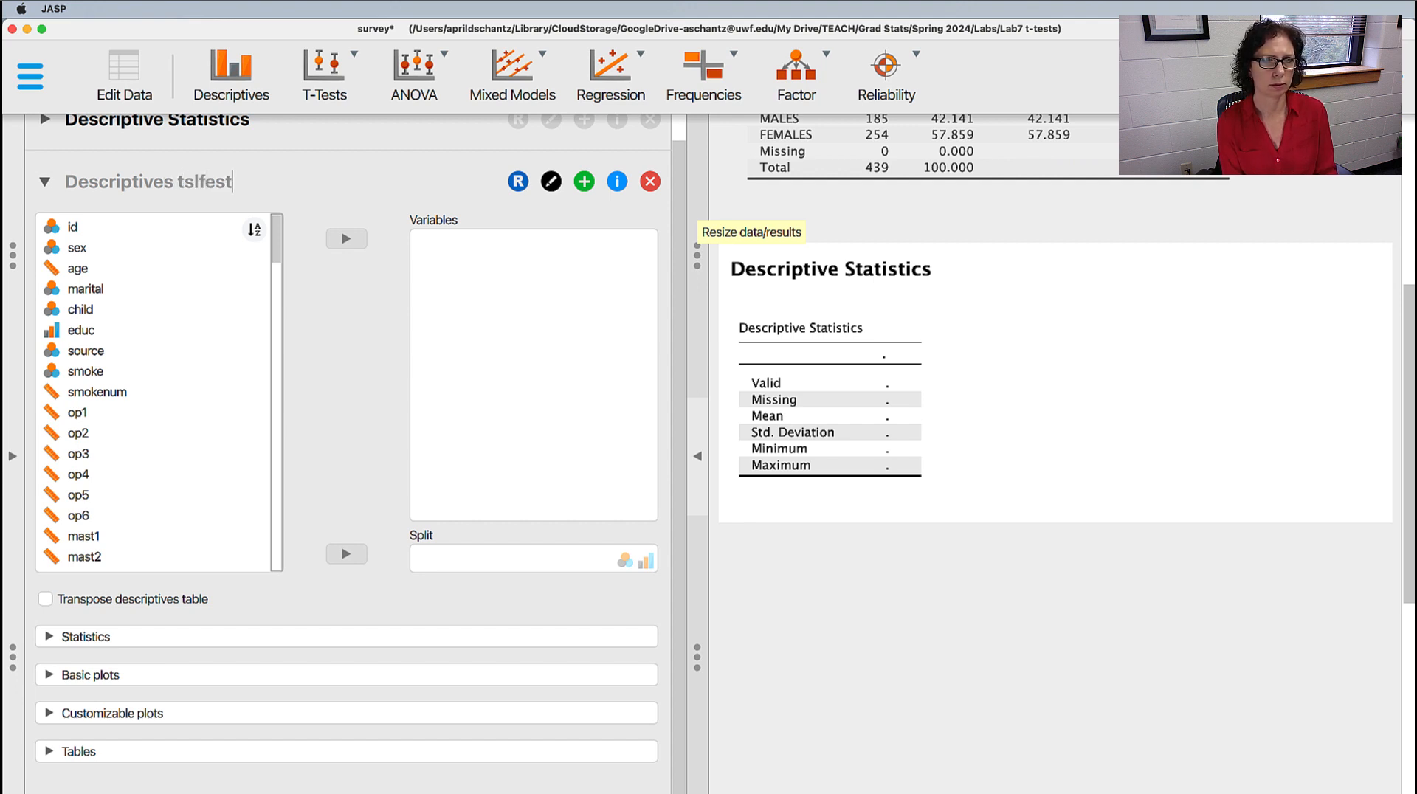
pyautogui.press('Return')
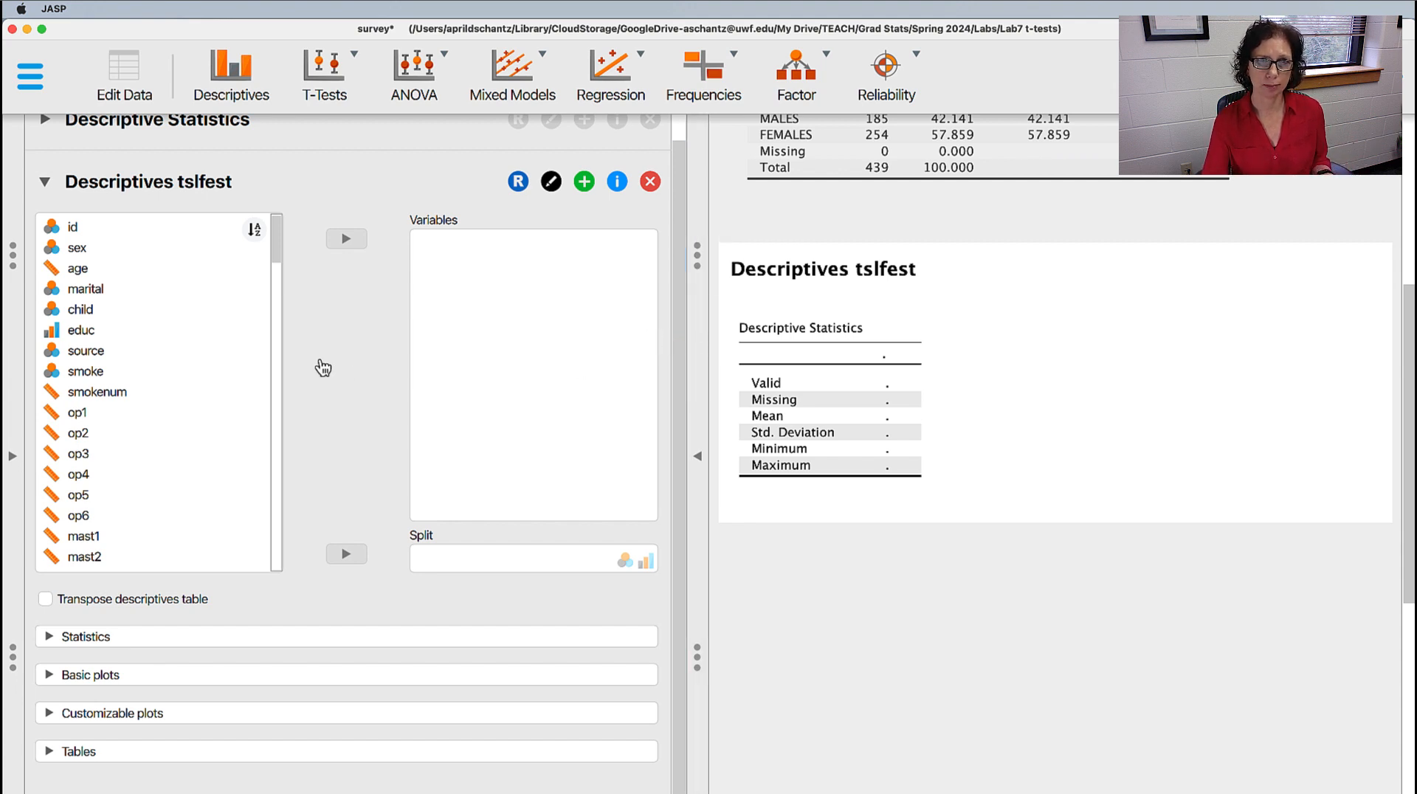
# Assign tslfest as the variable of the Descriptives tslfest analysis
pyautogui.moveTo(274, 255); pyautogui.dragTo(281, 574)
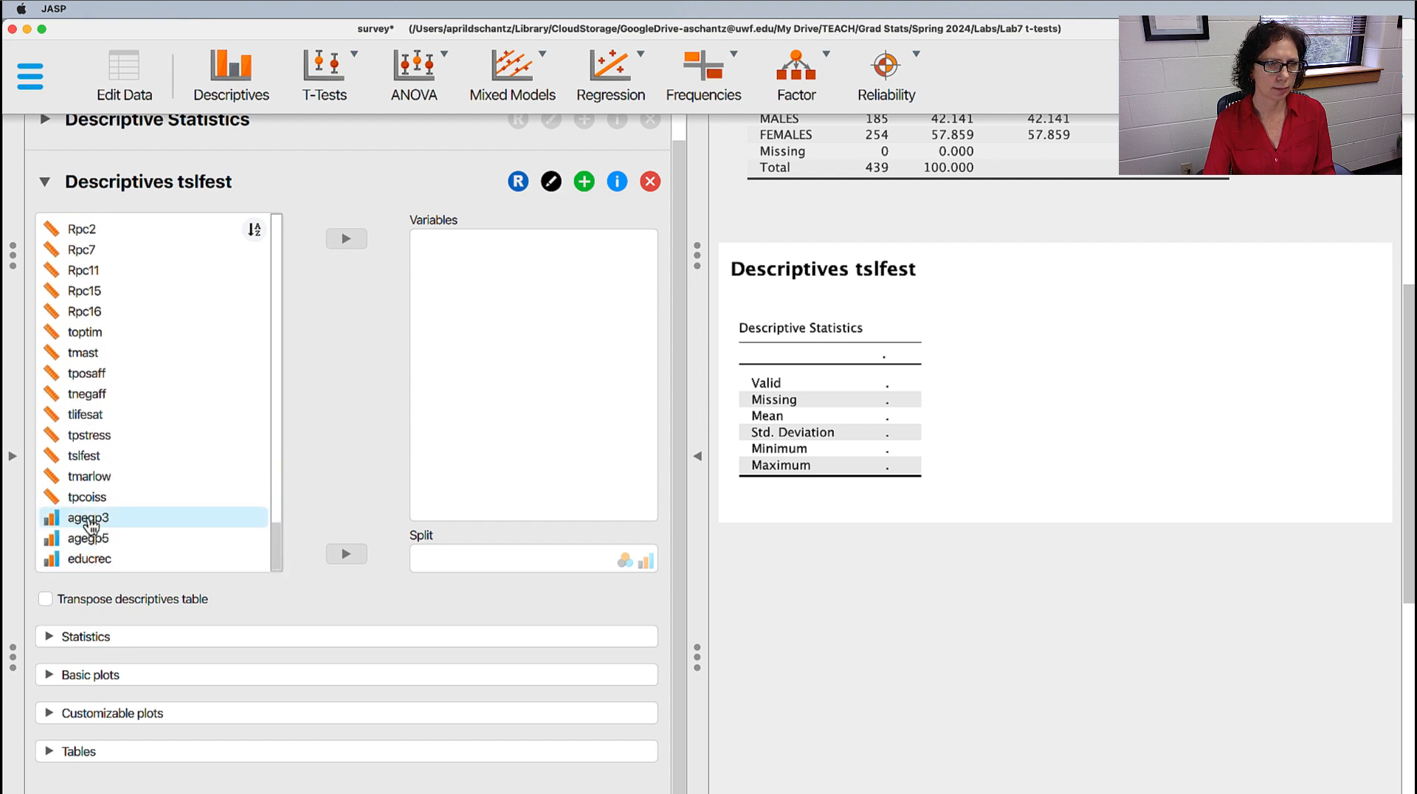
pyautogui.click(86, 458)
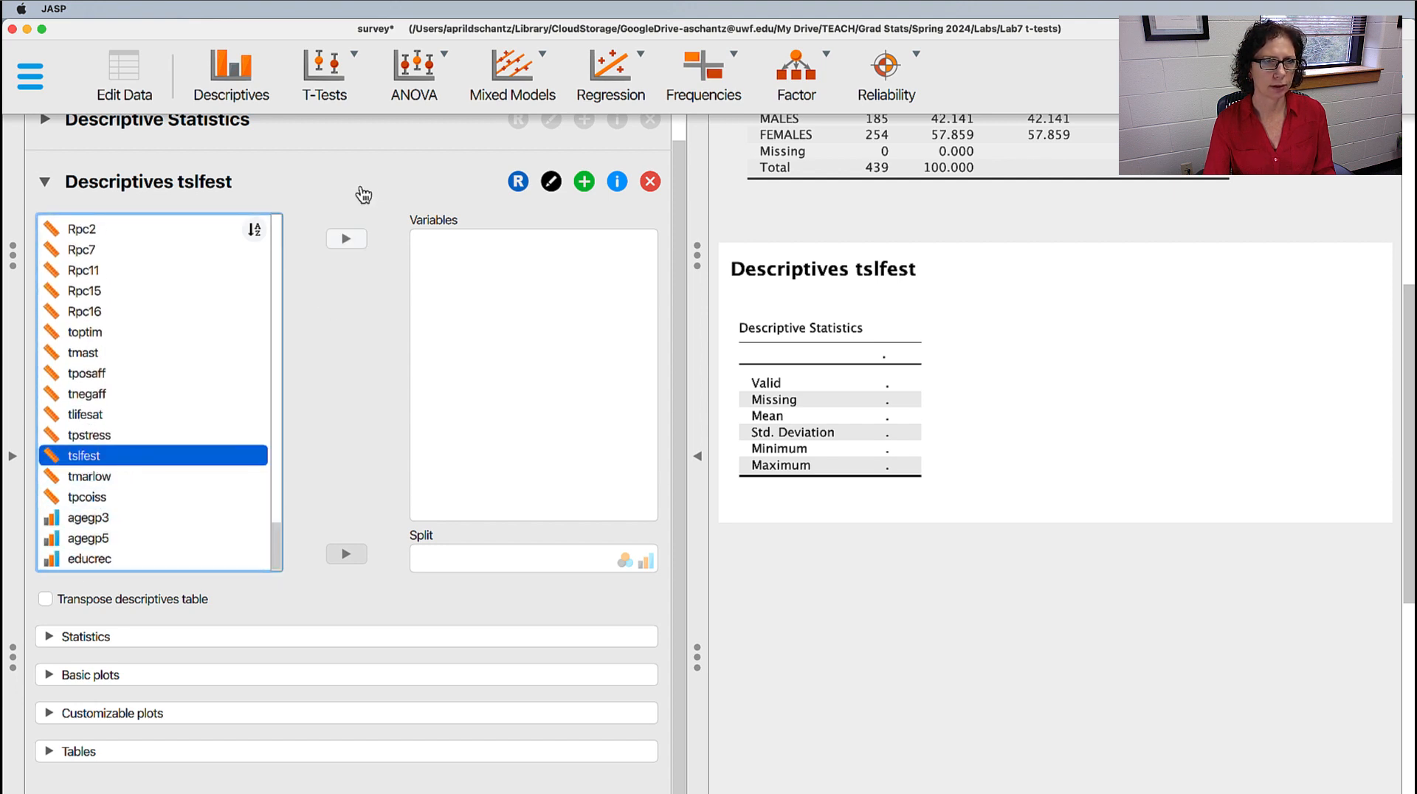
pyautogui.click(346, 238)
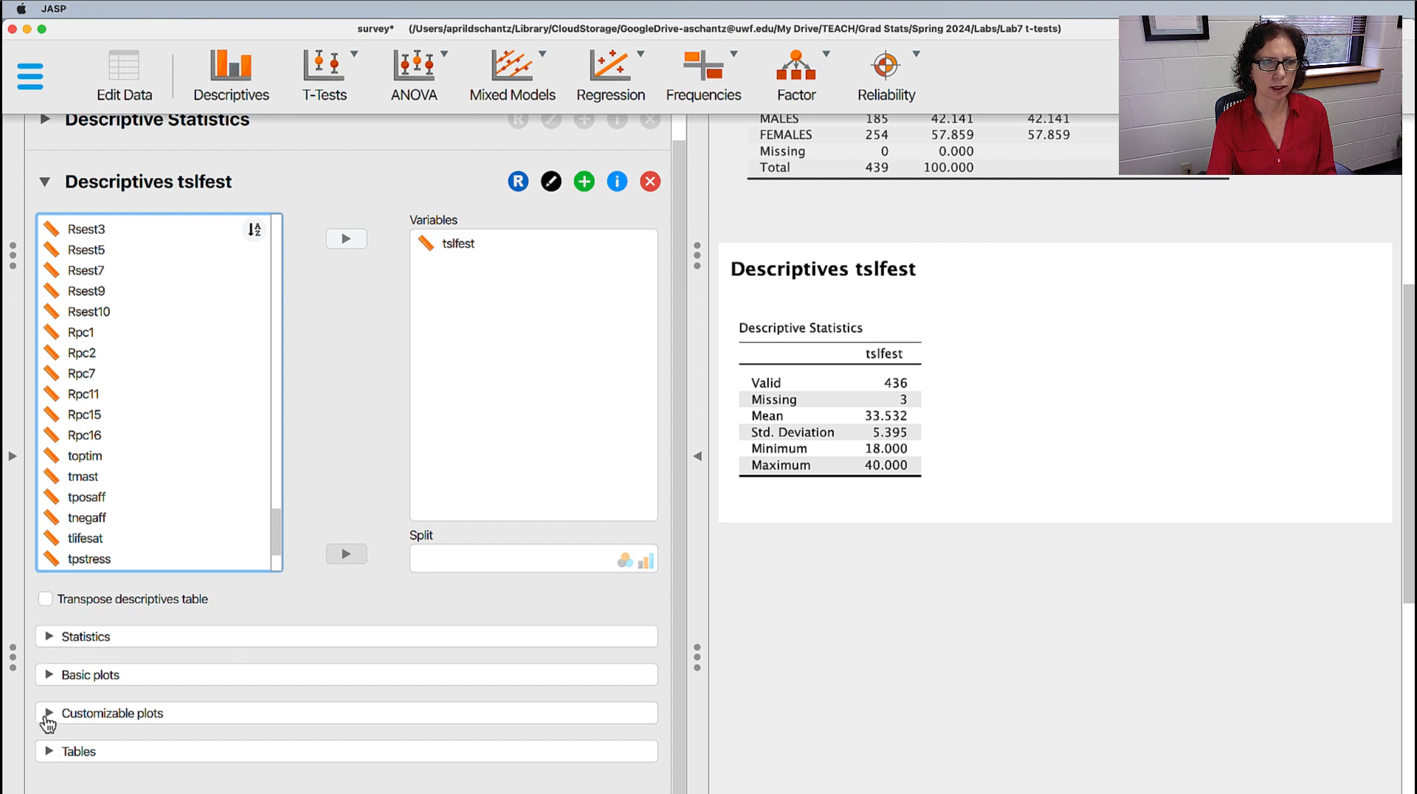
# Add a distribution plot of tslfest and bring the histogram into view
pyautogui.click(49, 675)
pyautogui.scroll(-1, 256, 551)
pyautogui.scroll(-2, 256, 551)
pyautogui.scroll(-5, 326, 596)
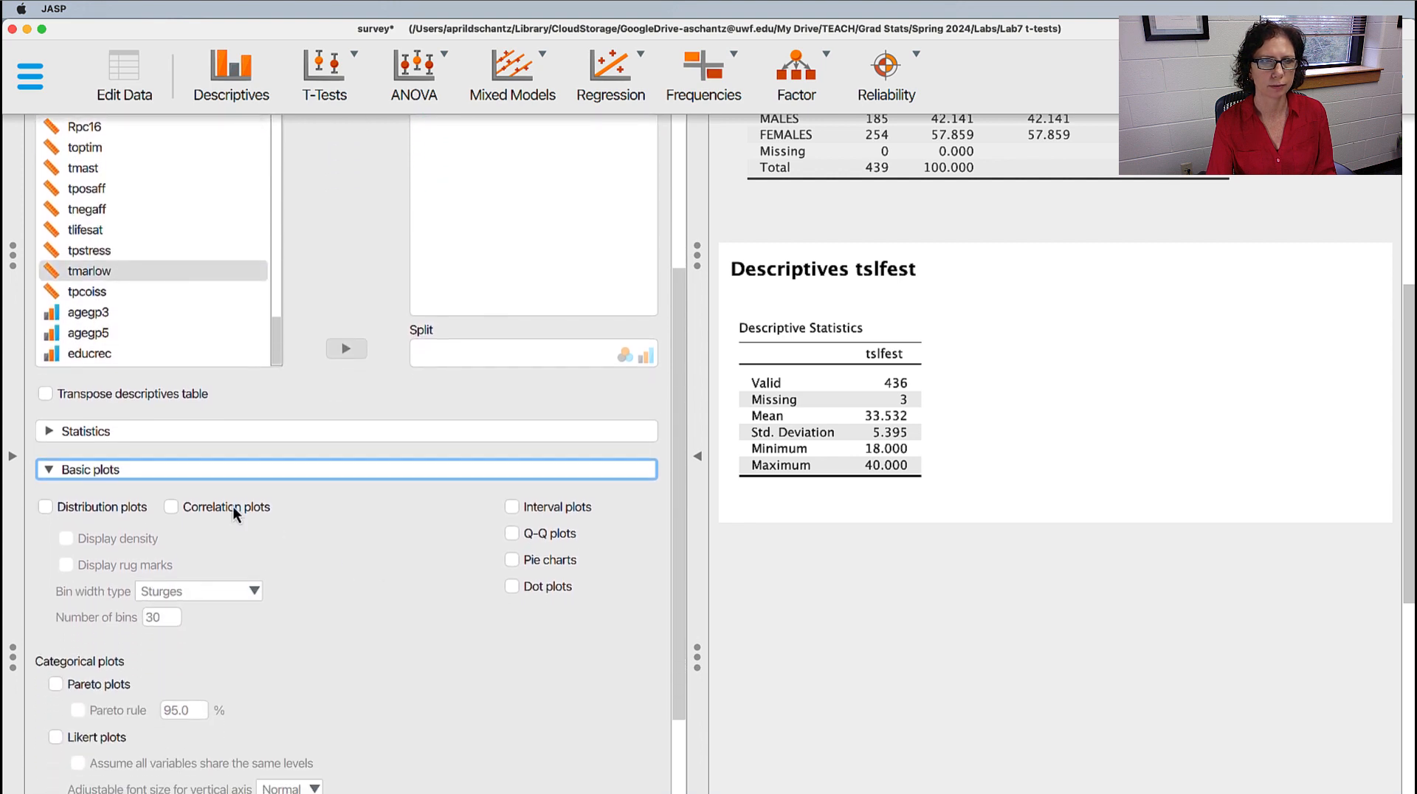
pyautogui.click(55, 508)
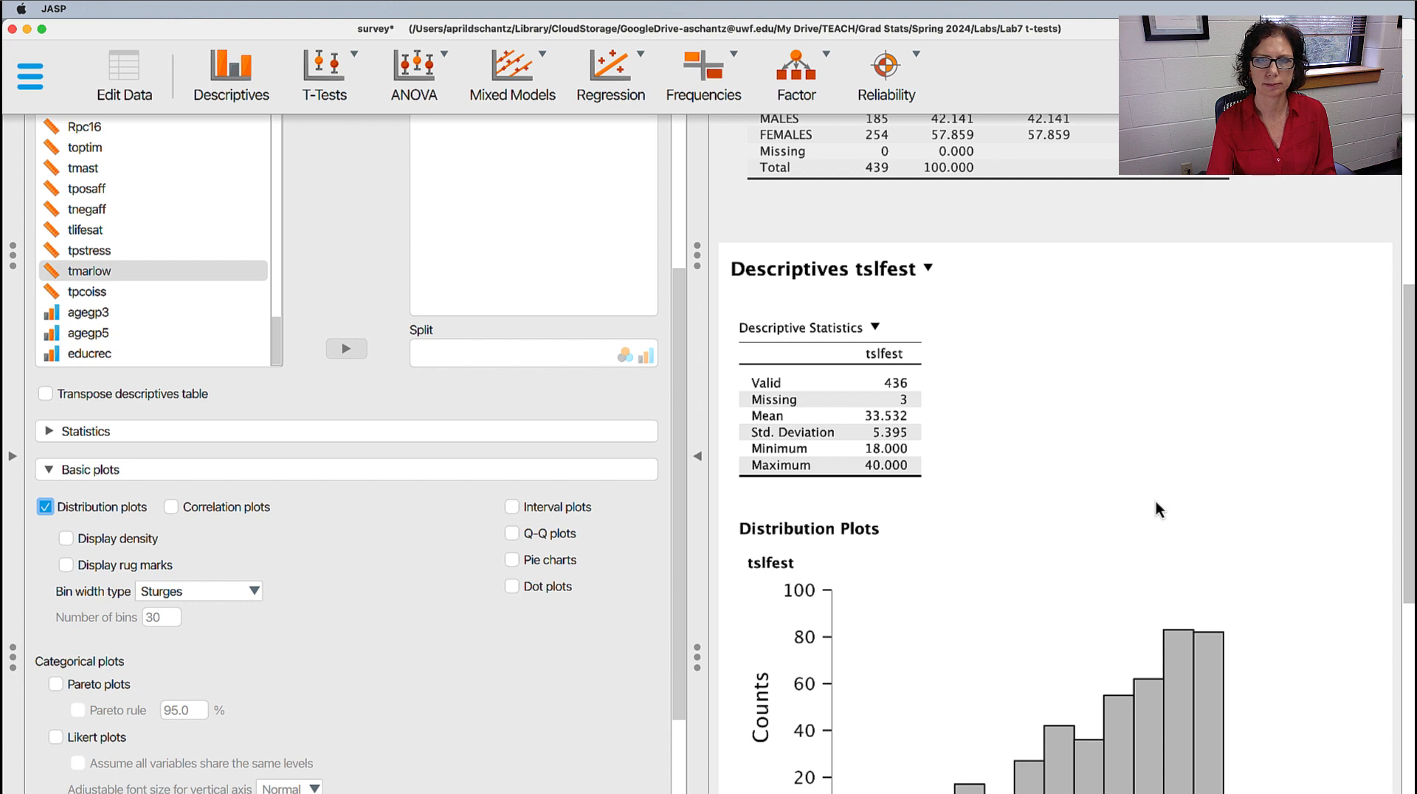
pyautogui.scroll(-5, 1158, 503)
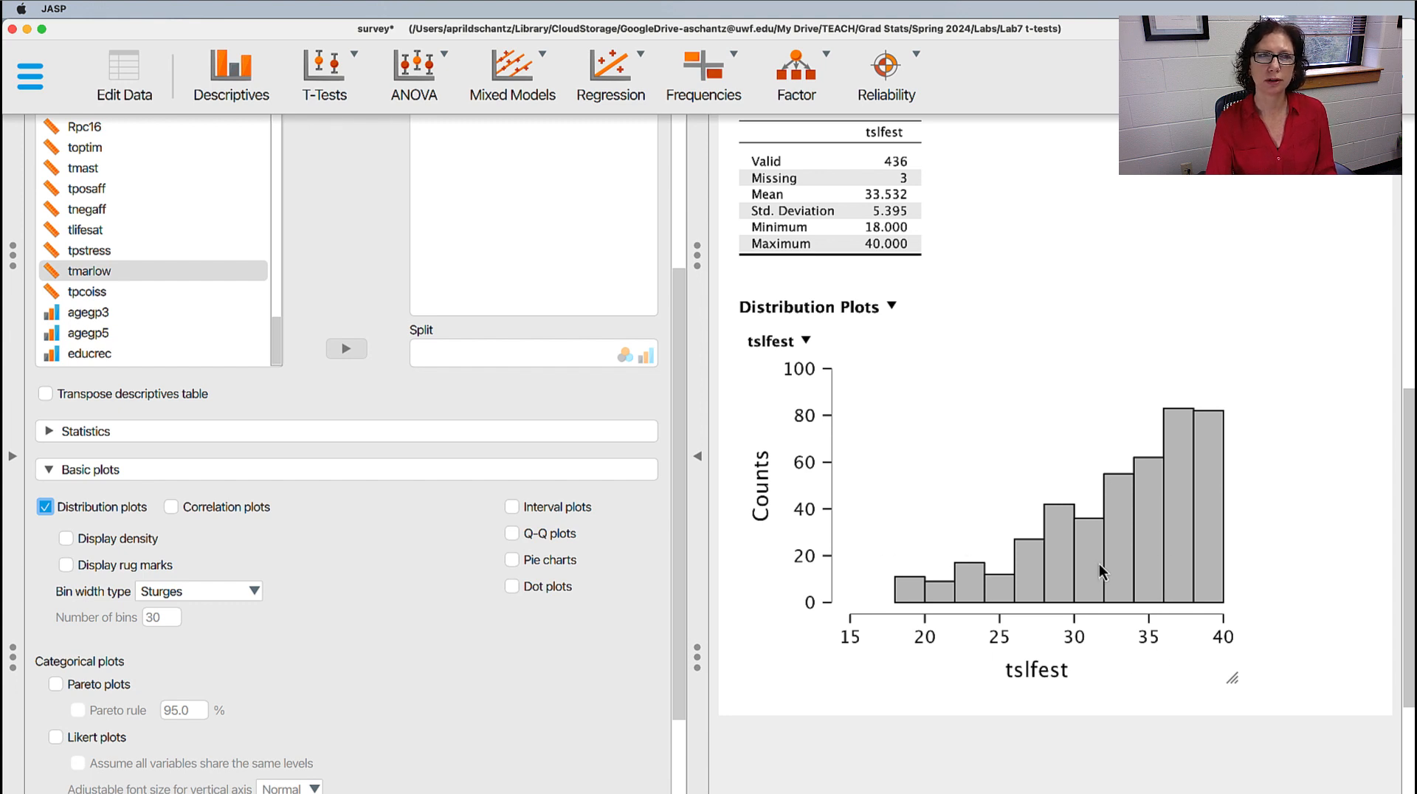
# Include skewness, kurtosis and the Shapiro-Wilk test in the tslfest statistics and review them with the histogram
pyautogui.click(50, 434)
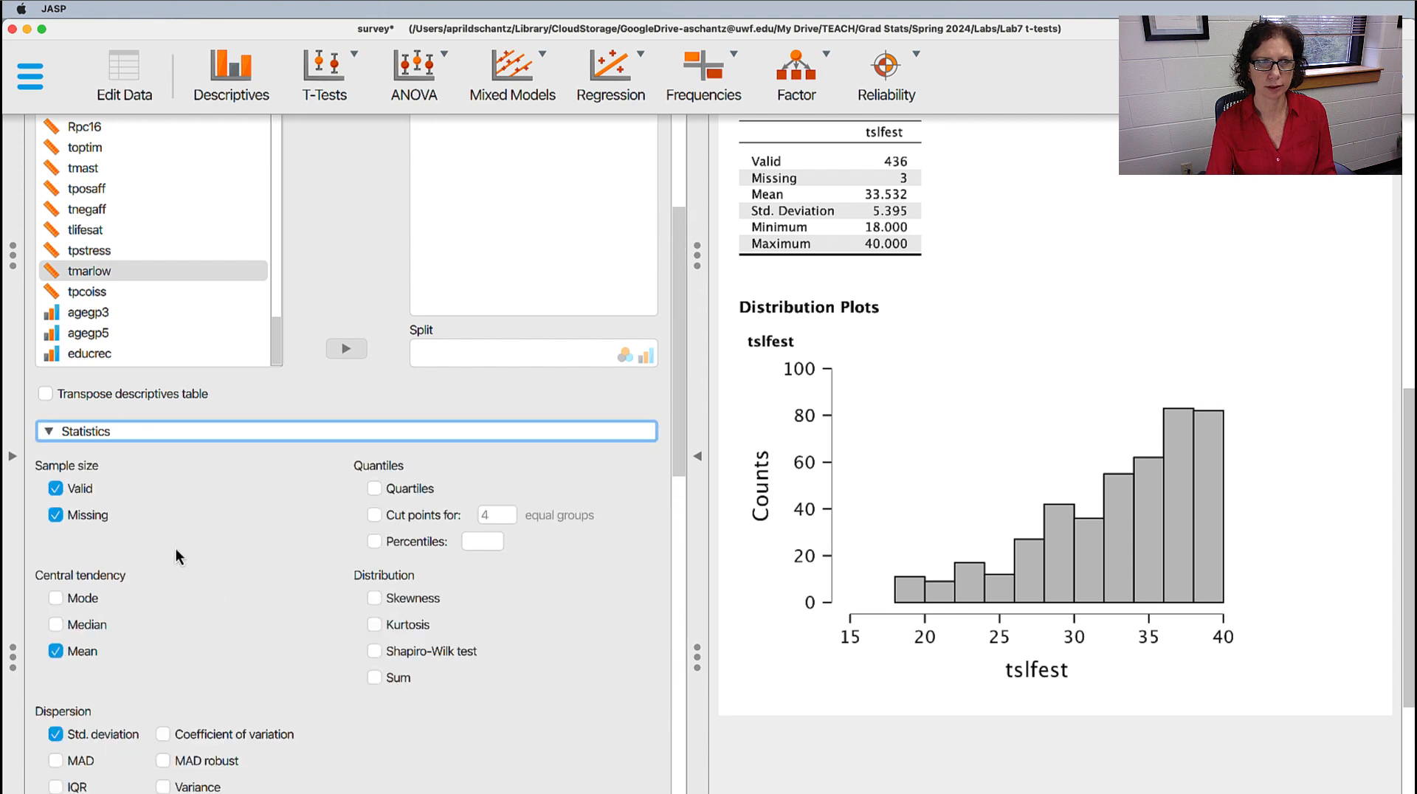
pyautogui.scroll(-2, 611, 567)
pyautogui.click(374, 520)
pyautogui.click(376, 548)
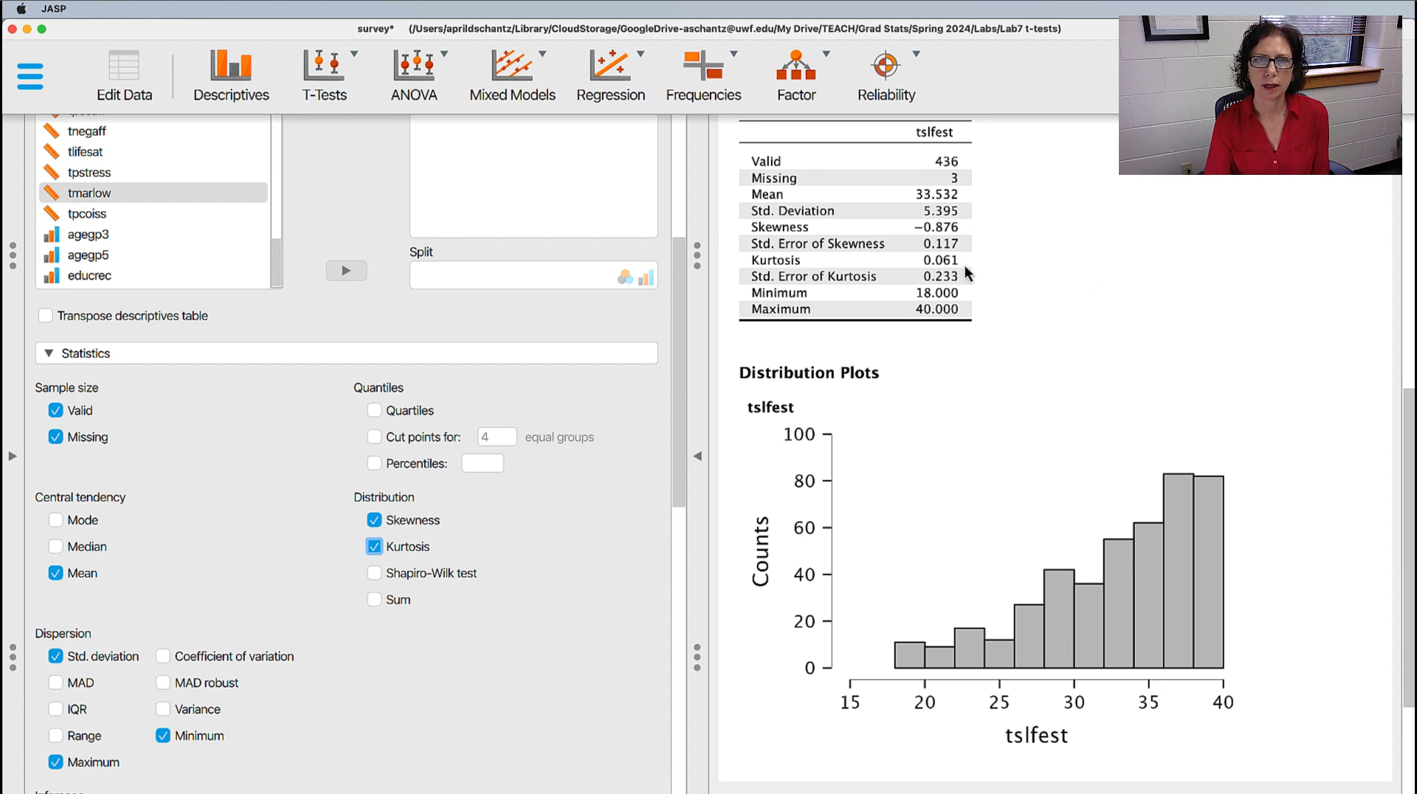
pyautogui.click(375, 573)
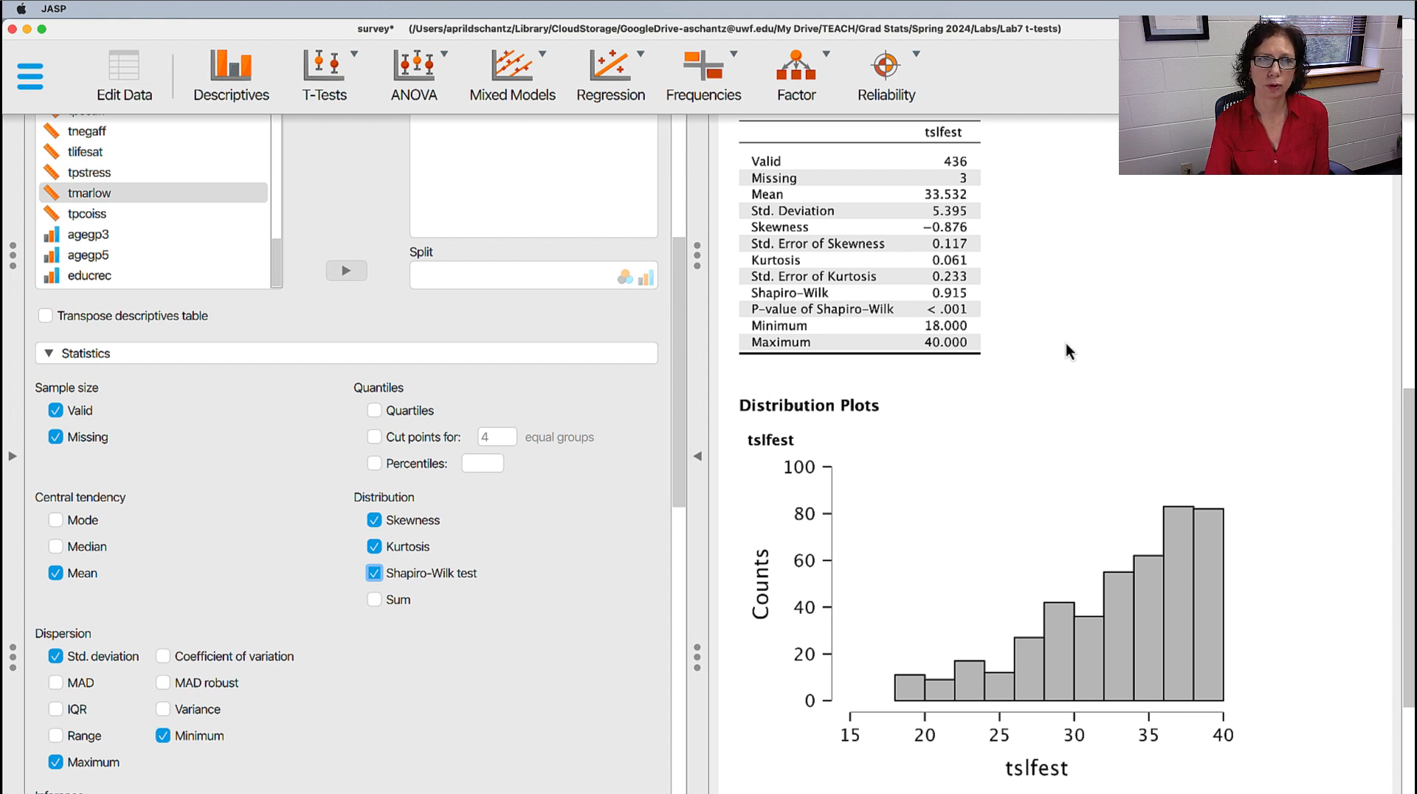
pyautogui.scroll(3, 1190, 378)
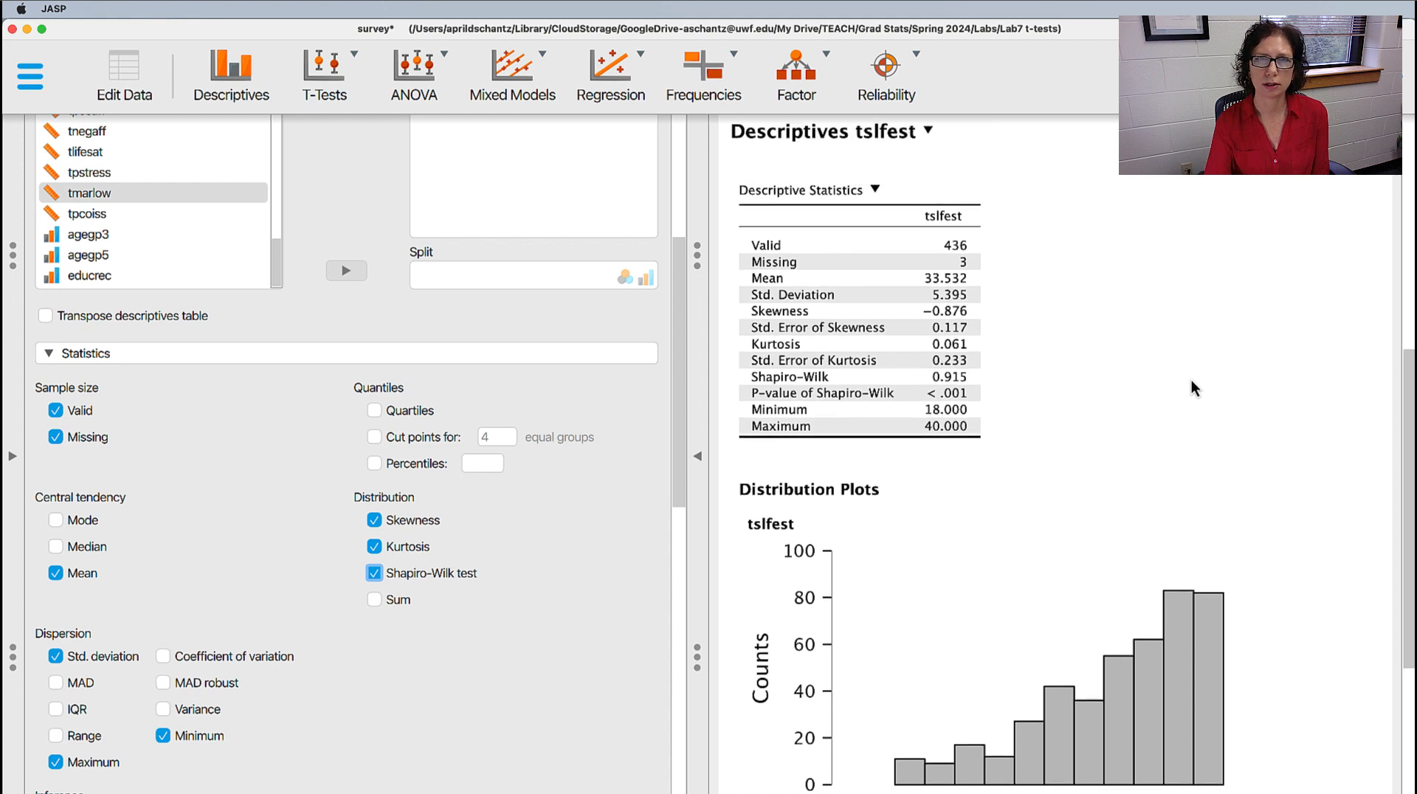
pyautogui.scroll(-5, 1191, 379)
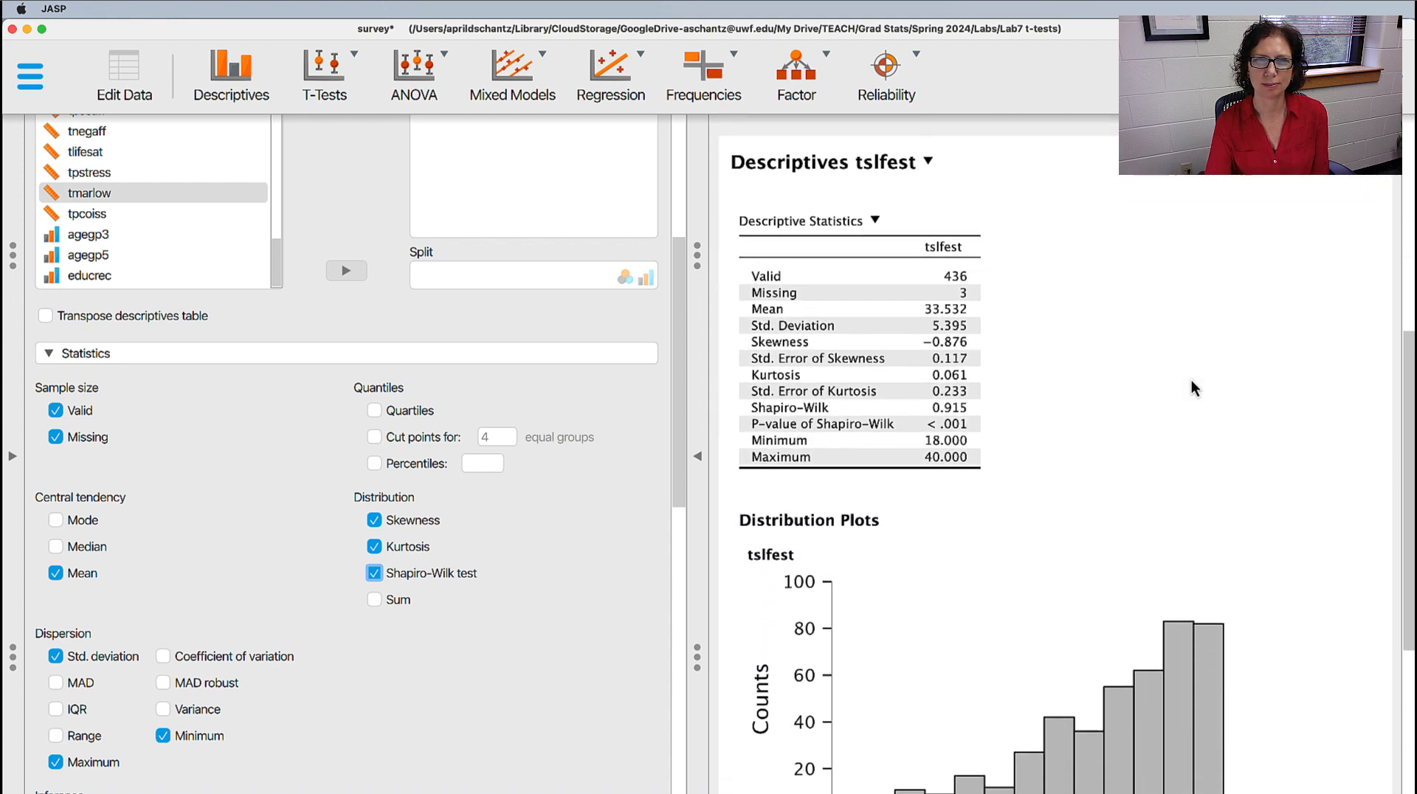
pyautogui.scroll(-2, 1191, 380)
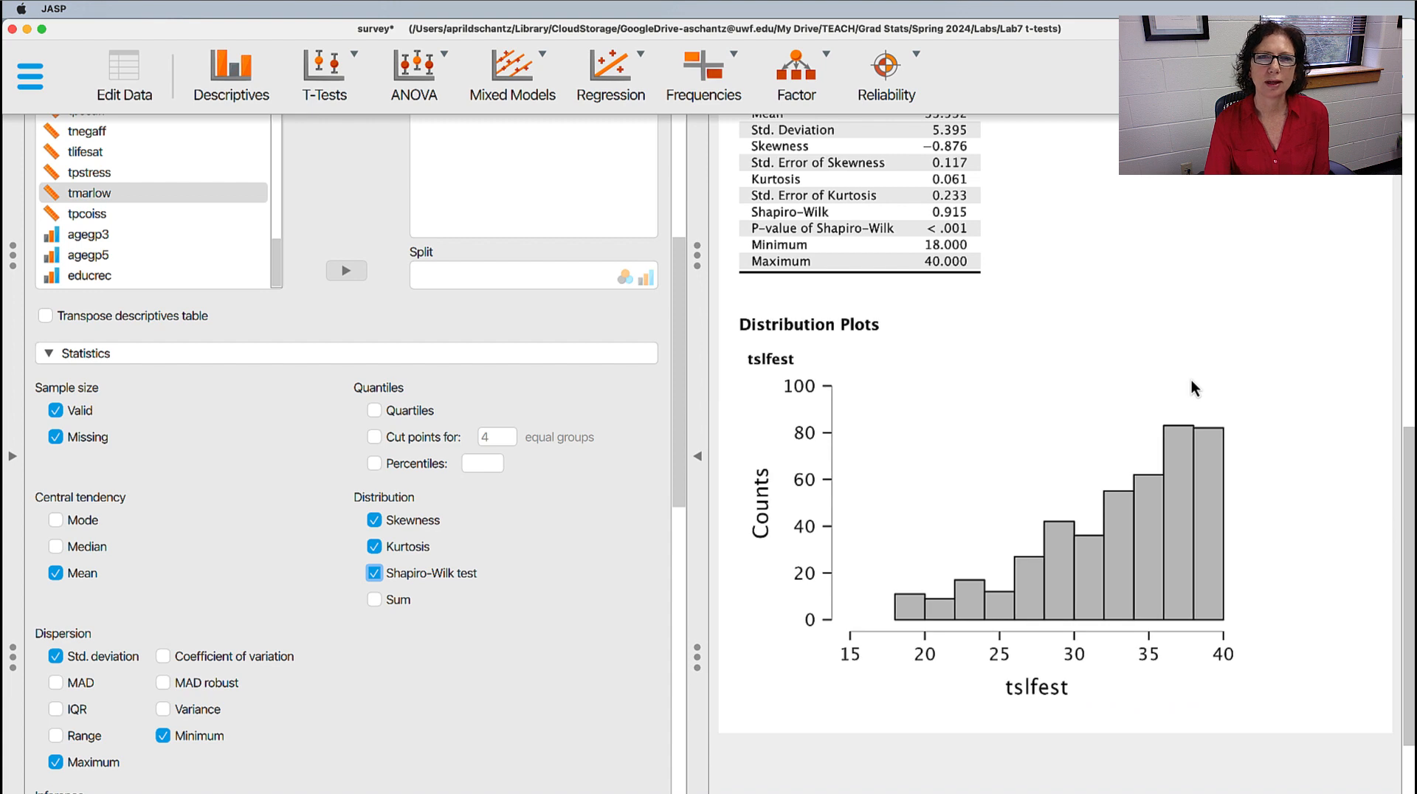
# Review the tslfest statistics against the histogram and duplicate the Descriptives tslfest analysis
pyautogui.scroll(3, 1274, 662)
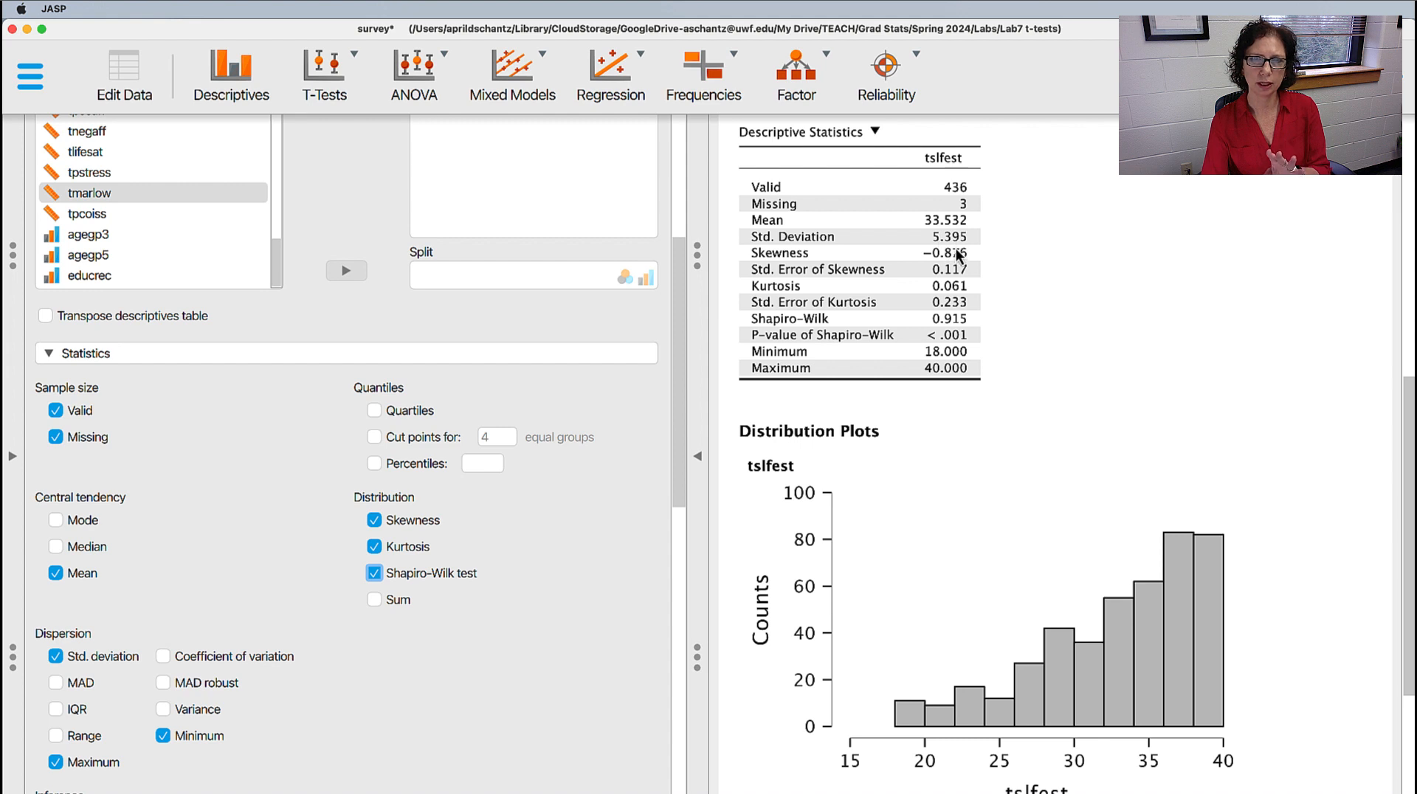
pyautogui.scroll(-1, 1295, 513)
pyautogui.scroll(1, 1297, 514)
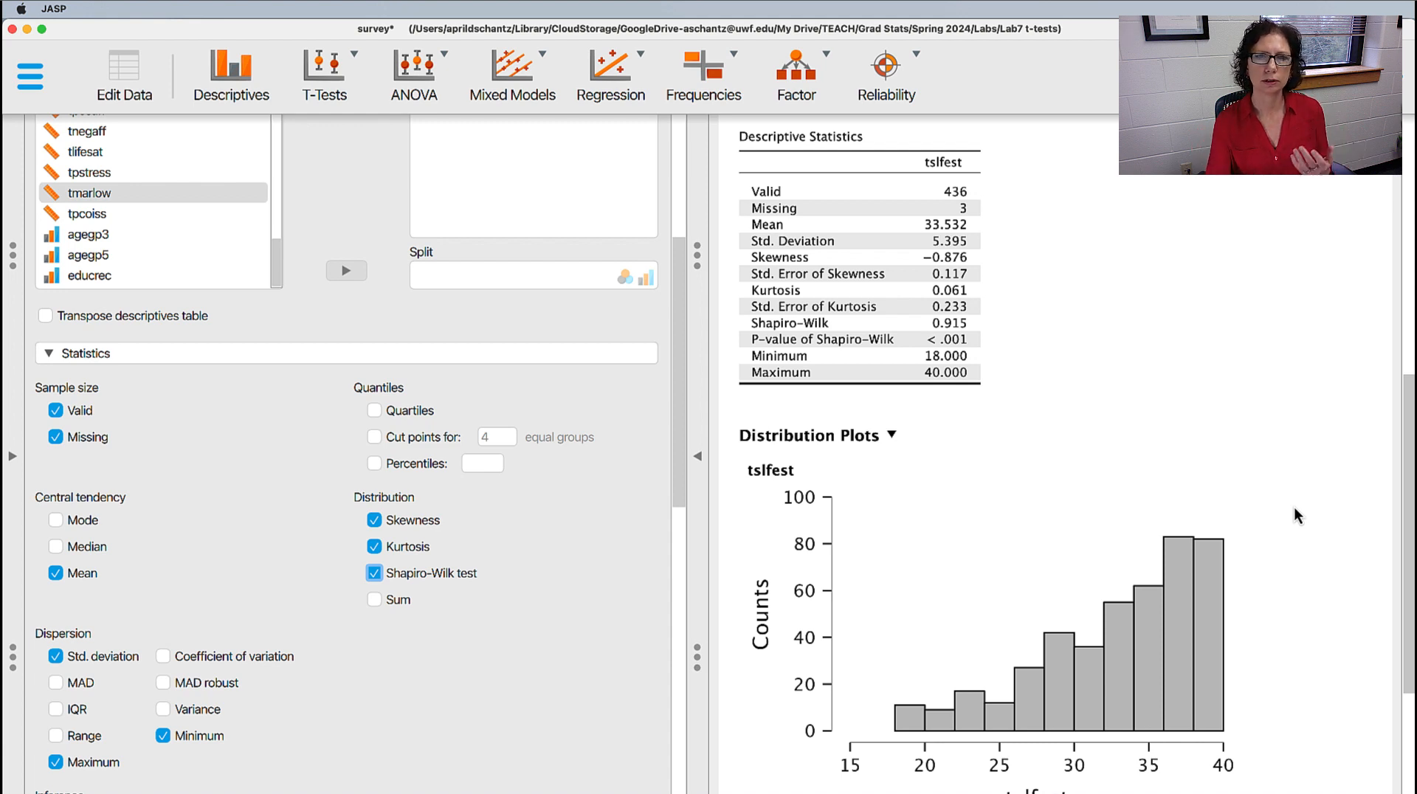
pyautogui.scroll(5, 473, 666)
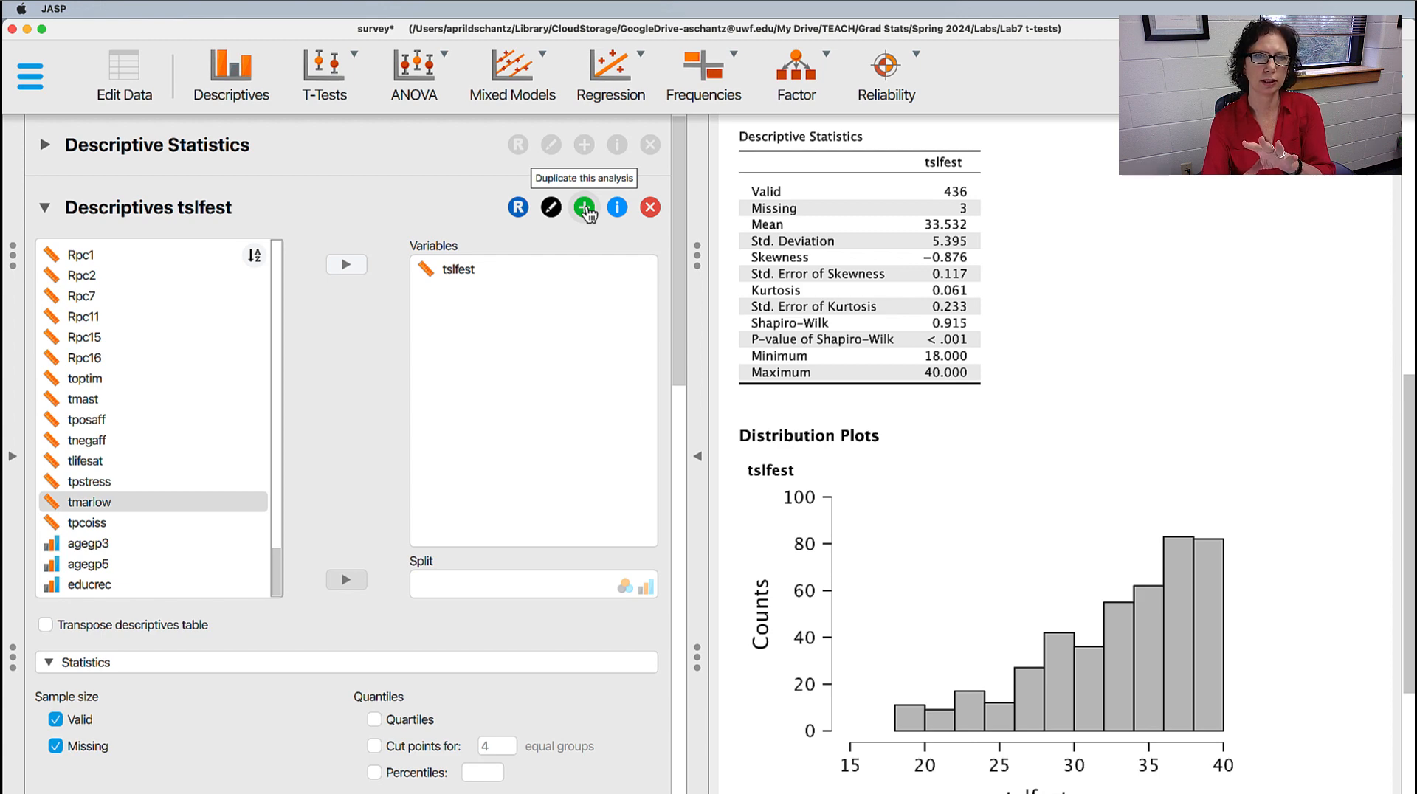
pyautogui.click(584, 207)
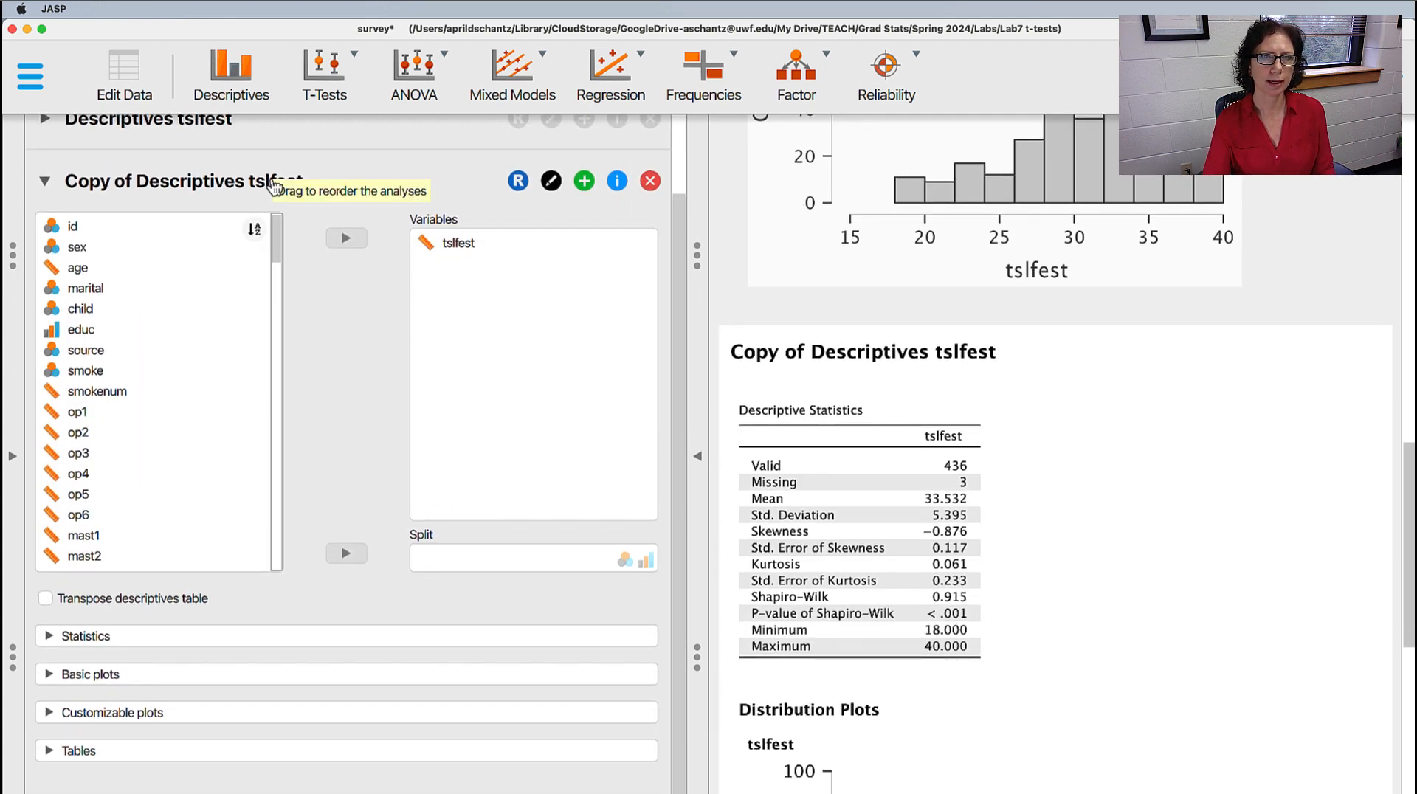
# Rename the duplicated analysis as "Descriptives tslfest by sex"
pyautogui.click(551, 181)
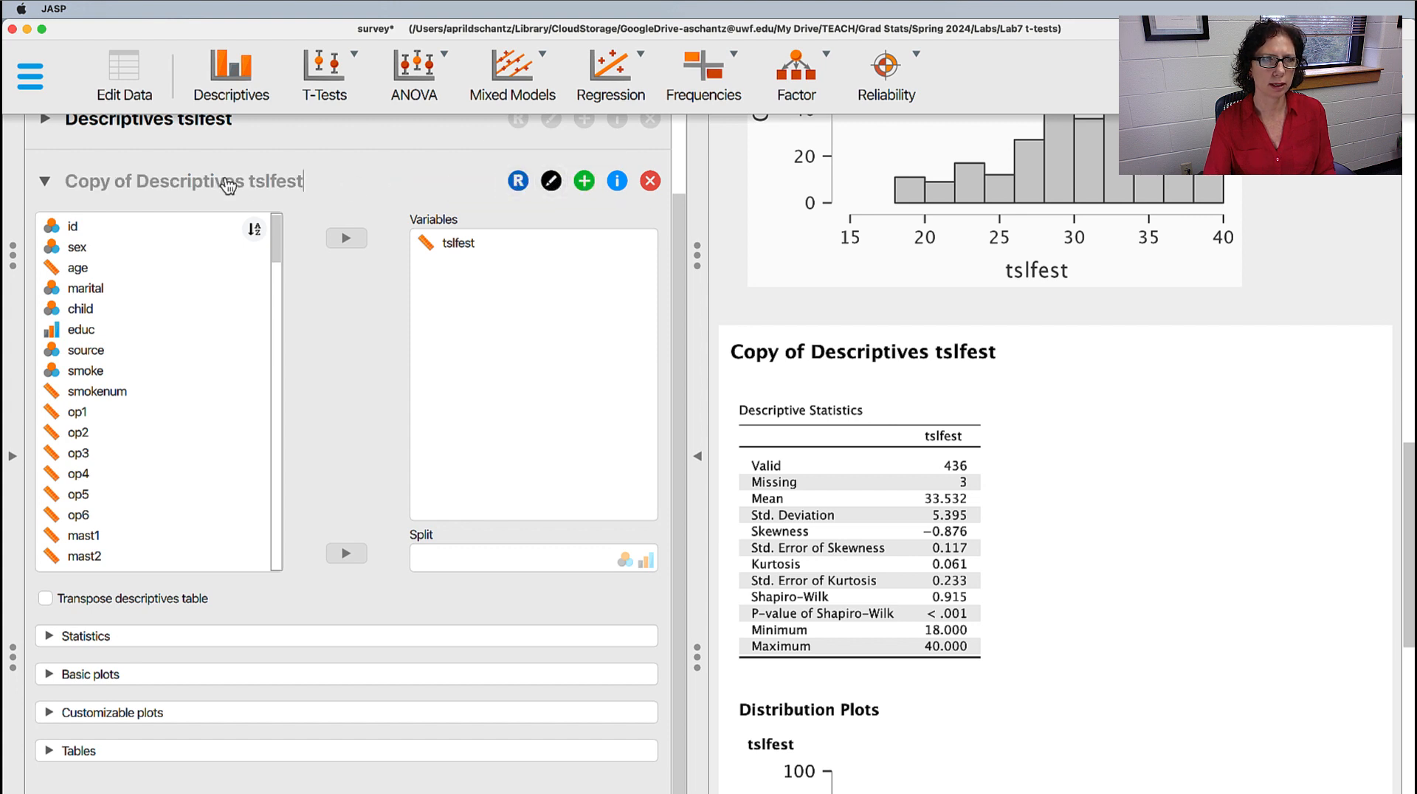
pyautogui.click(136, 185)
pyautogui.press('End')
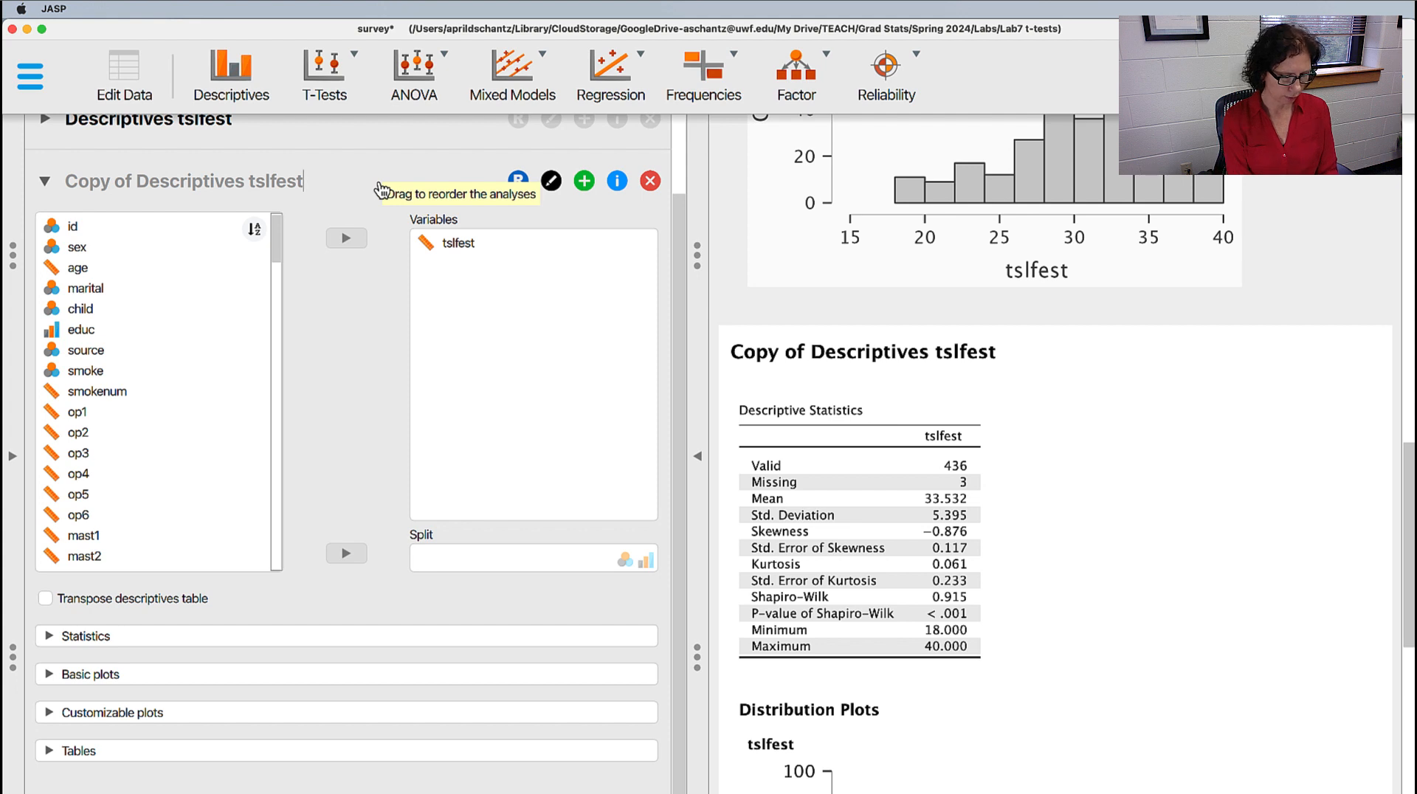
pyautogui.write('by sex')
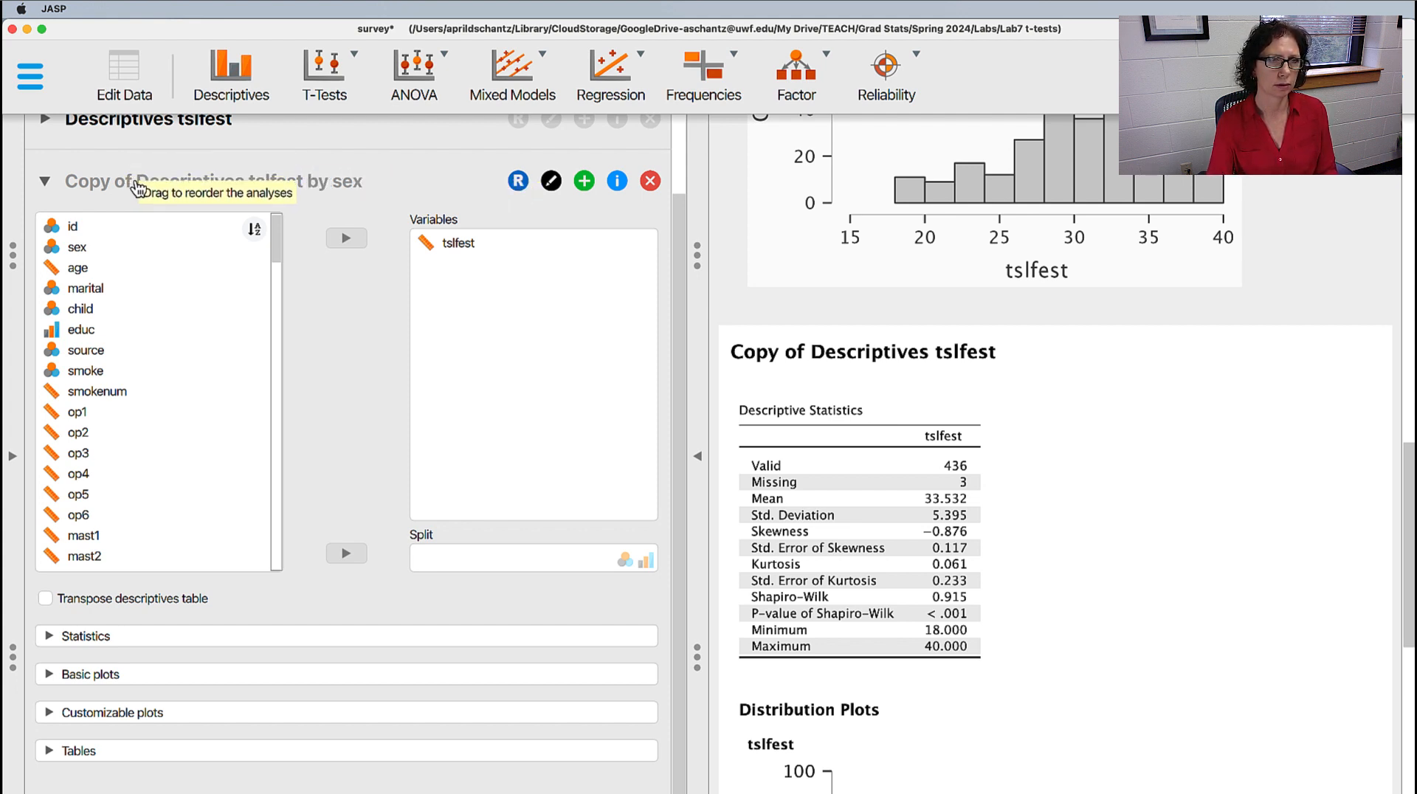
pyautogui.hotkey('alt', 'Left')
pyautogui.hotkey('alt', 'Left')
pyautogui.hotkey('alt', 'Left')
pyautogui.hotkey('alt', 'Left')
pyautogui.press('BackSpace')
pyautogui.press('BackSpace')
pyautogui.press('BackSpace')
pyautogui.press('BackSpace')
pyautogui.press('BackSpace')
pyautogui.press('BackSpace')
pyautogui.press('BackSpace')
pyautogui.press('BackSpace')
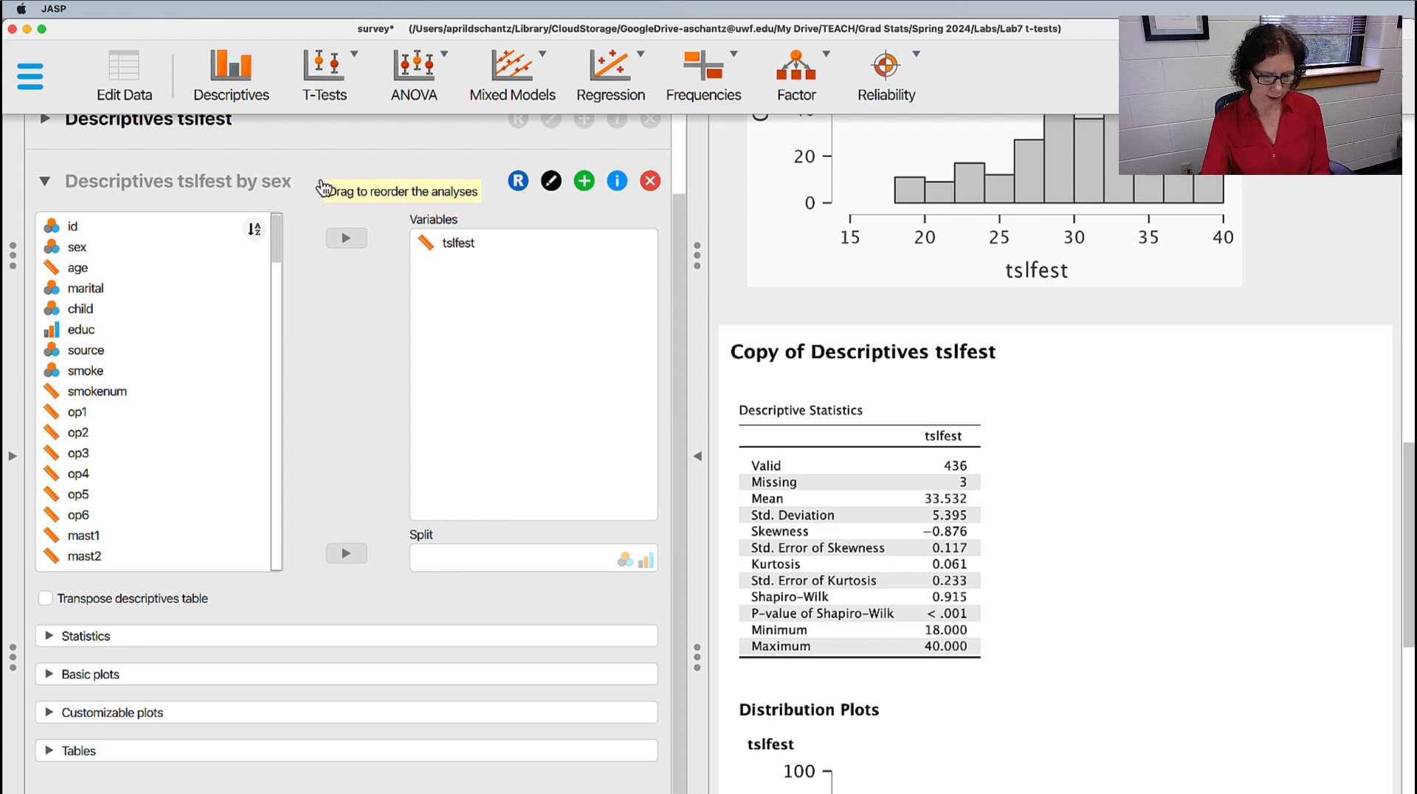
pyautogui.press('Return')
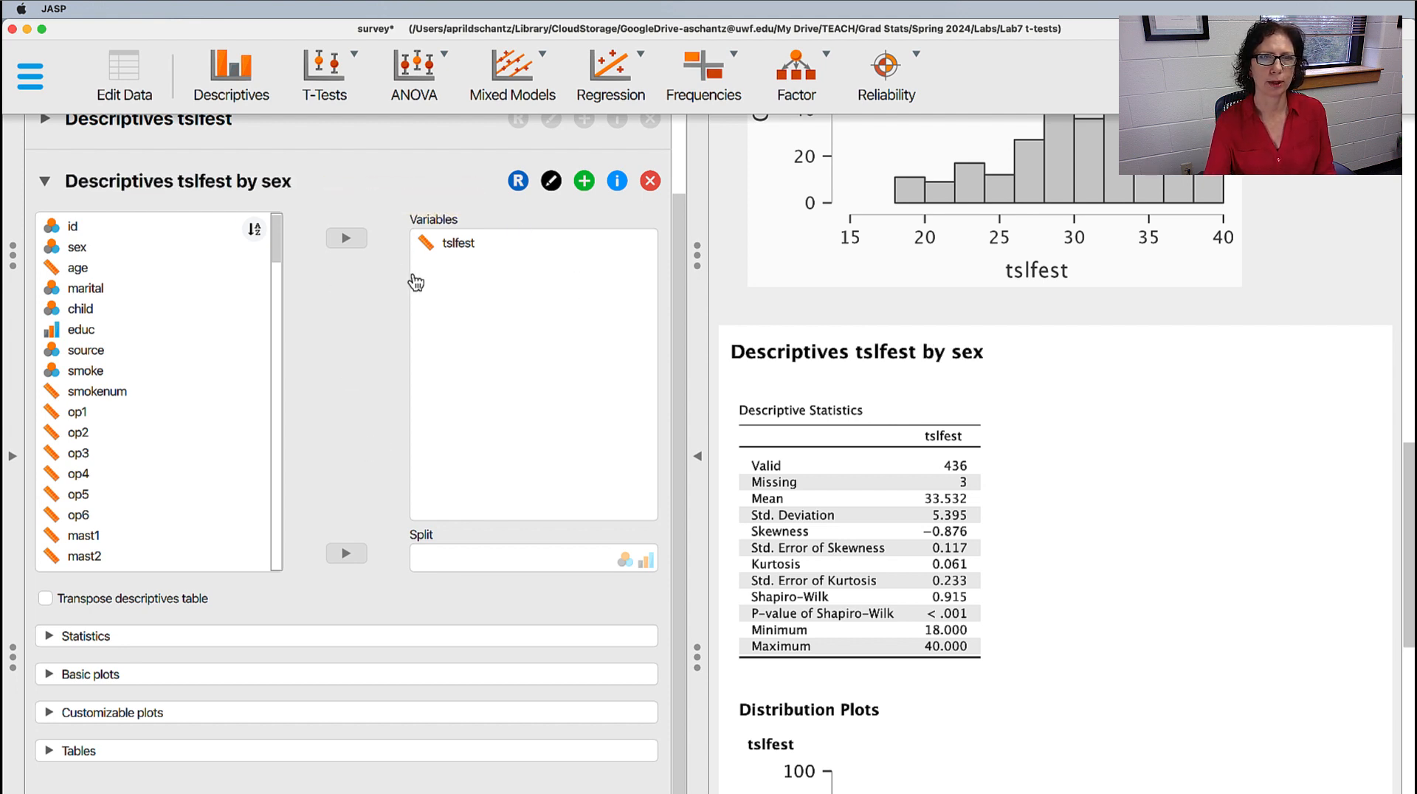
# Split the duplicated tslfest descriptives by sex and compare the statistics and histograms for males and females
pyautogui.scroll(-5, 1132, 509)
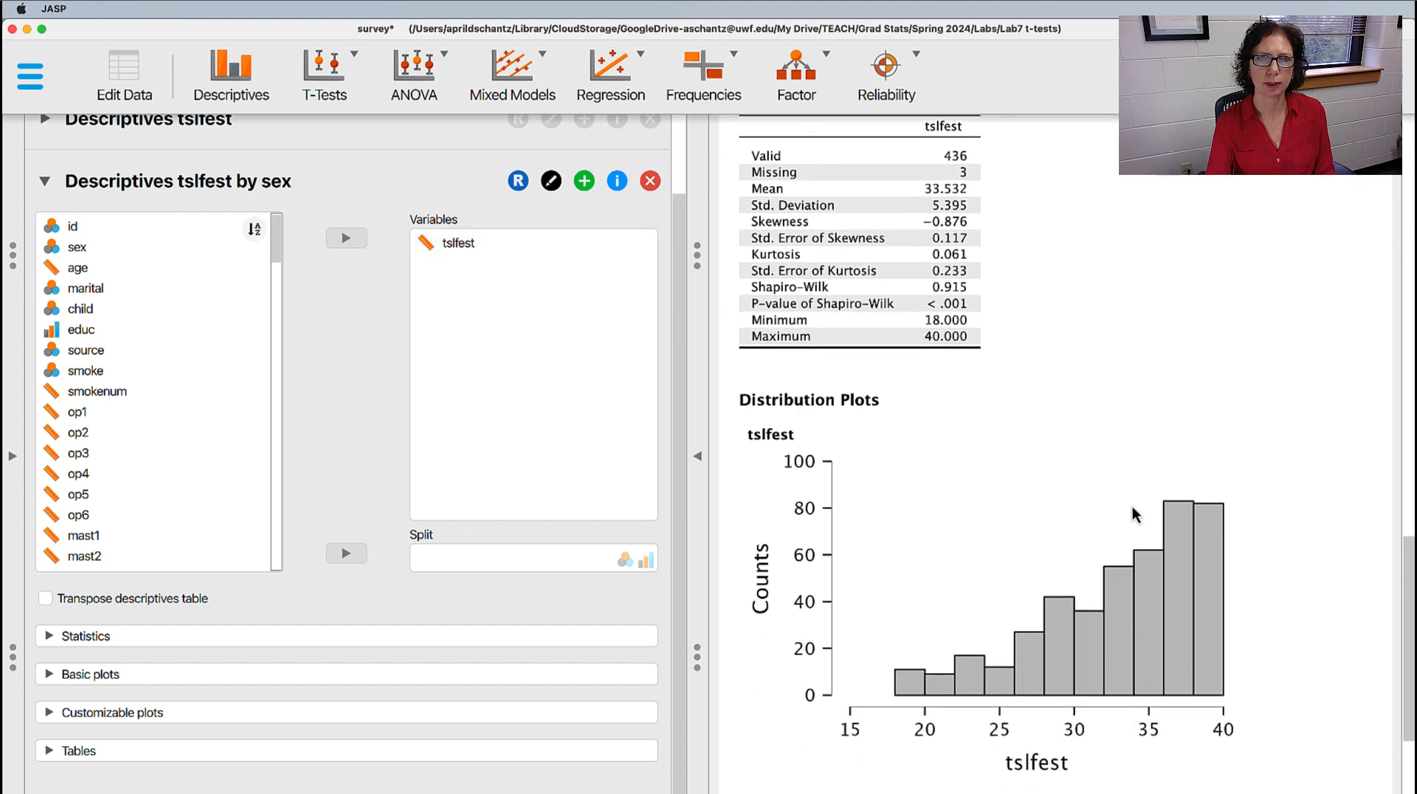
pyautogui.scroll(1, 1134, 514)
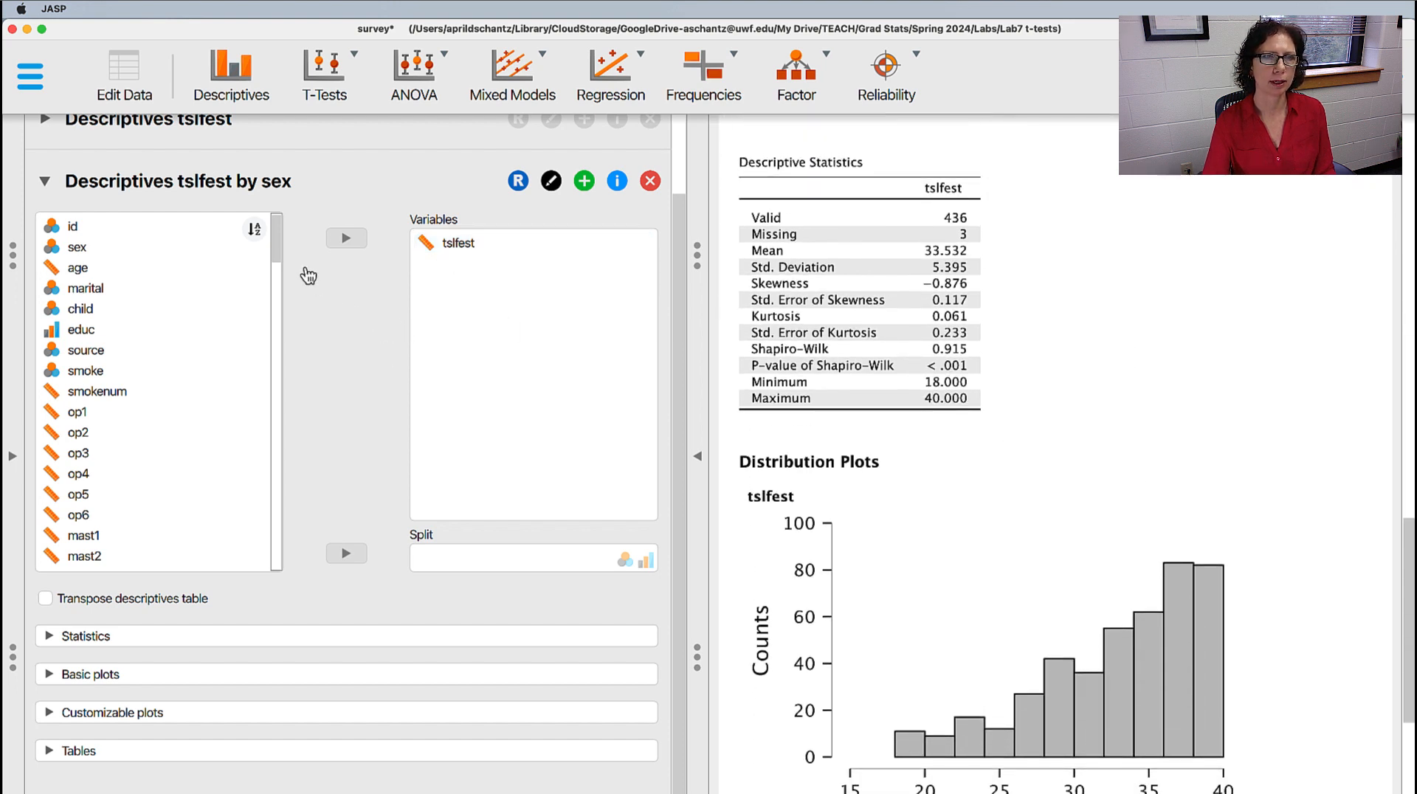
pyautogui.click(77, 256)
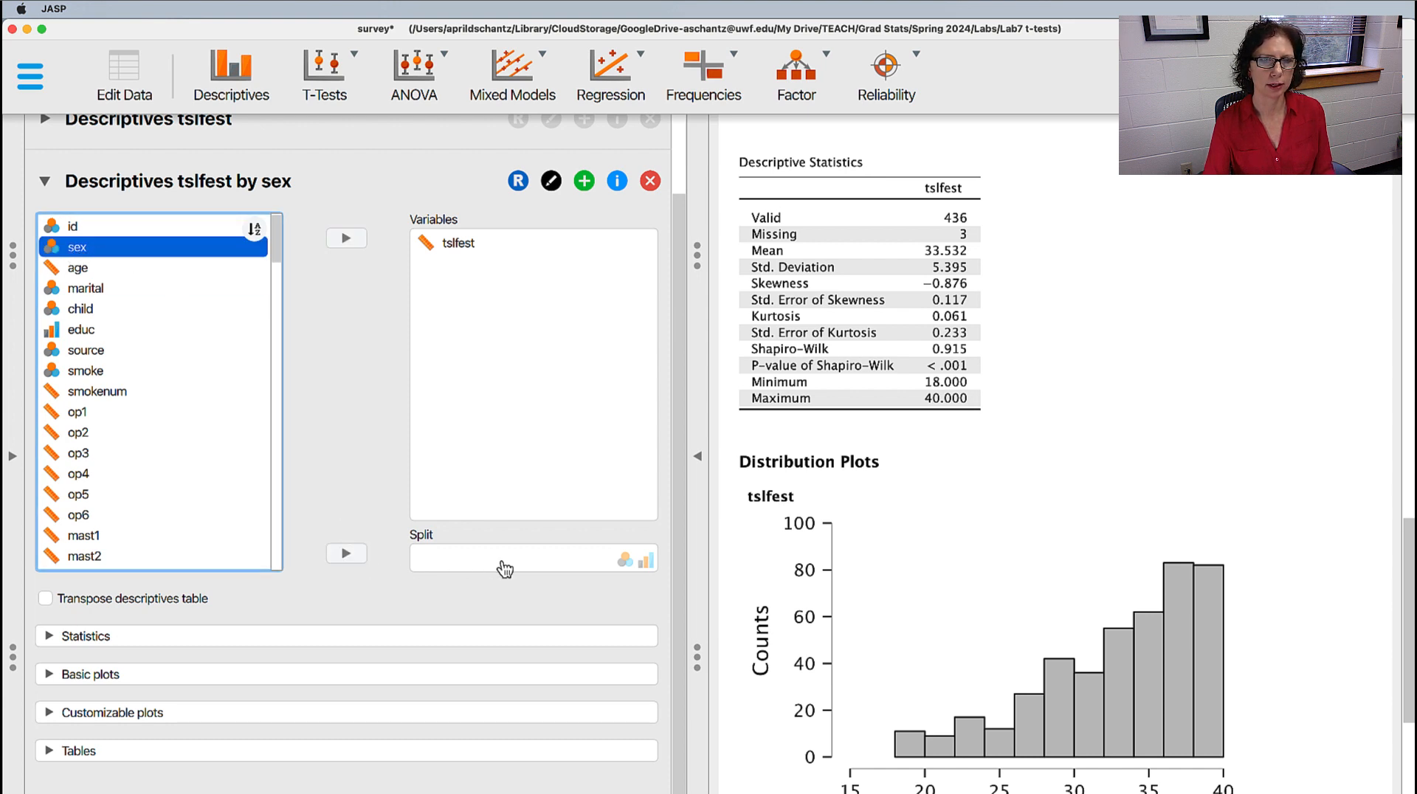
pyautogui.click(346, 553)
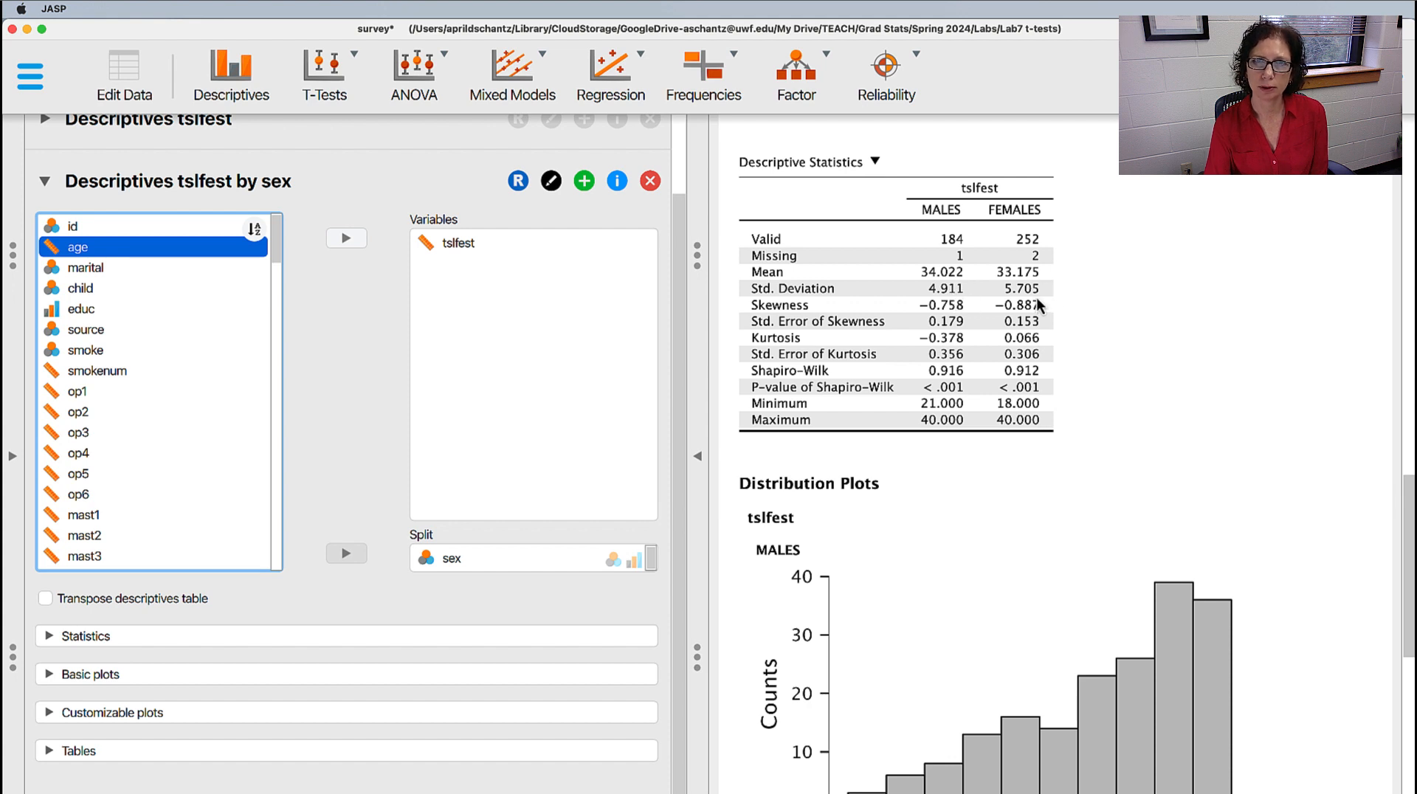
pyautogui.scroll(-5, 1241, 301)
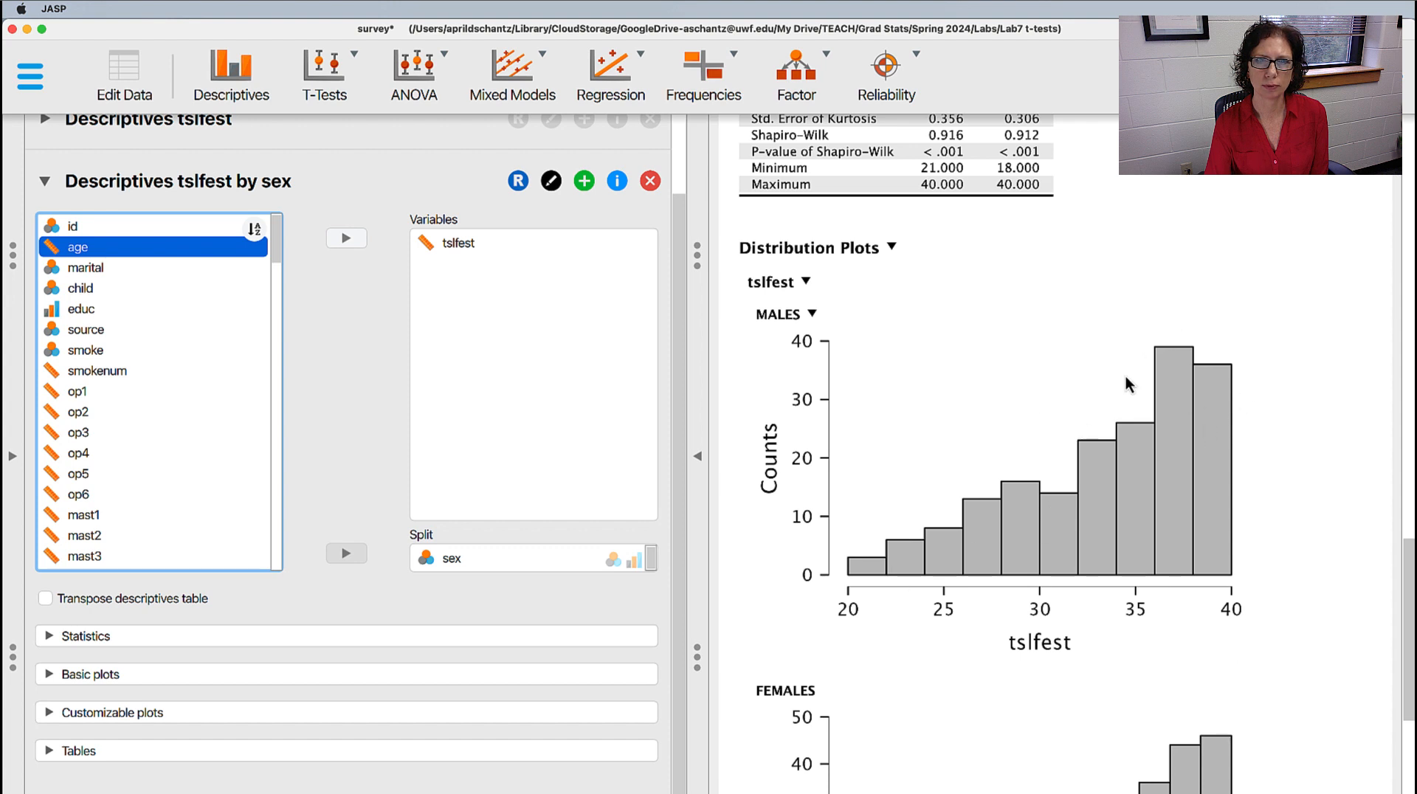
pyautogui.scroll(-6, 1210, 432)
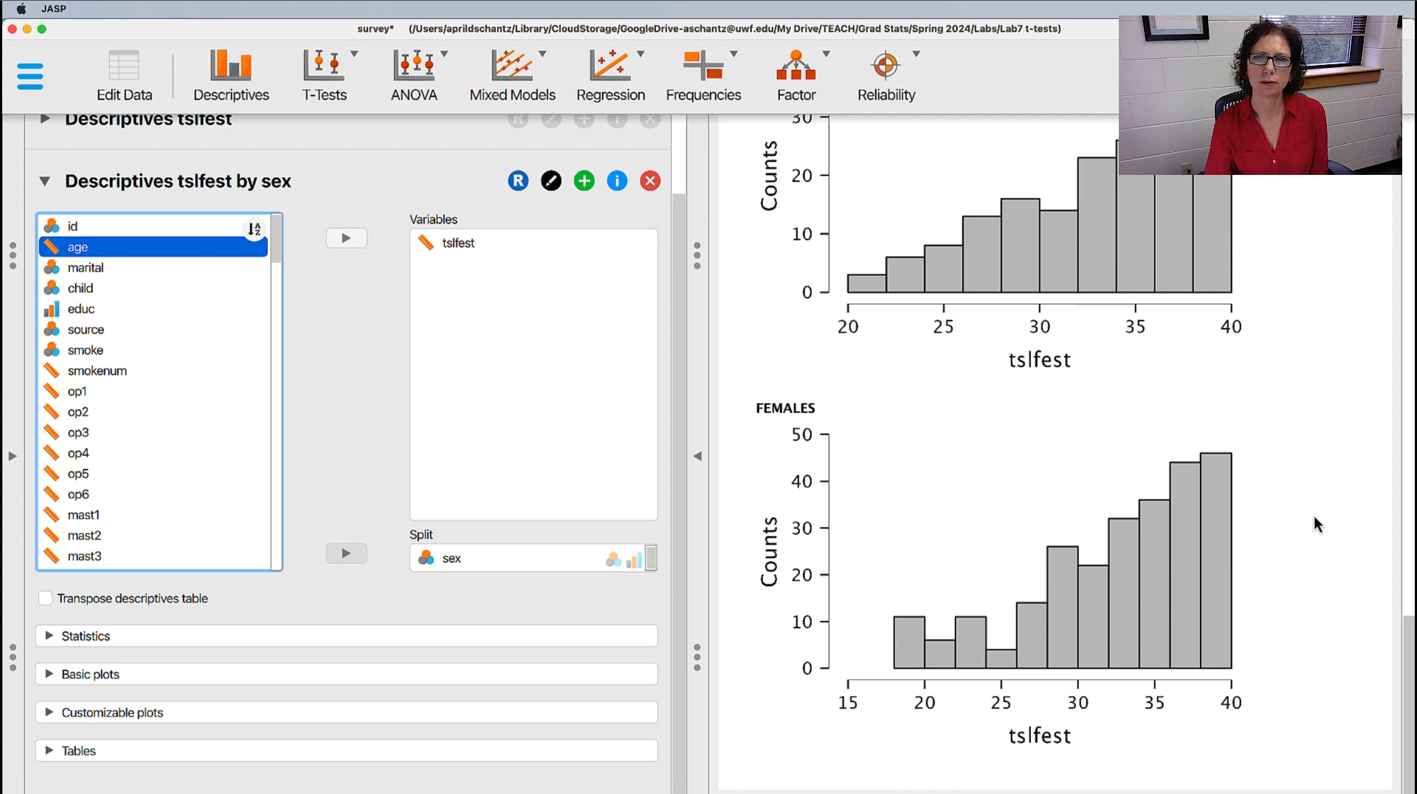
pyautogui.scroll(10, 1313, 518)
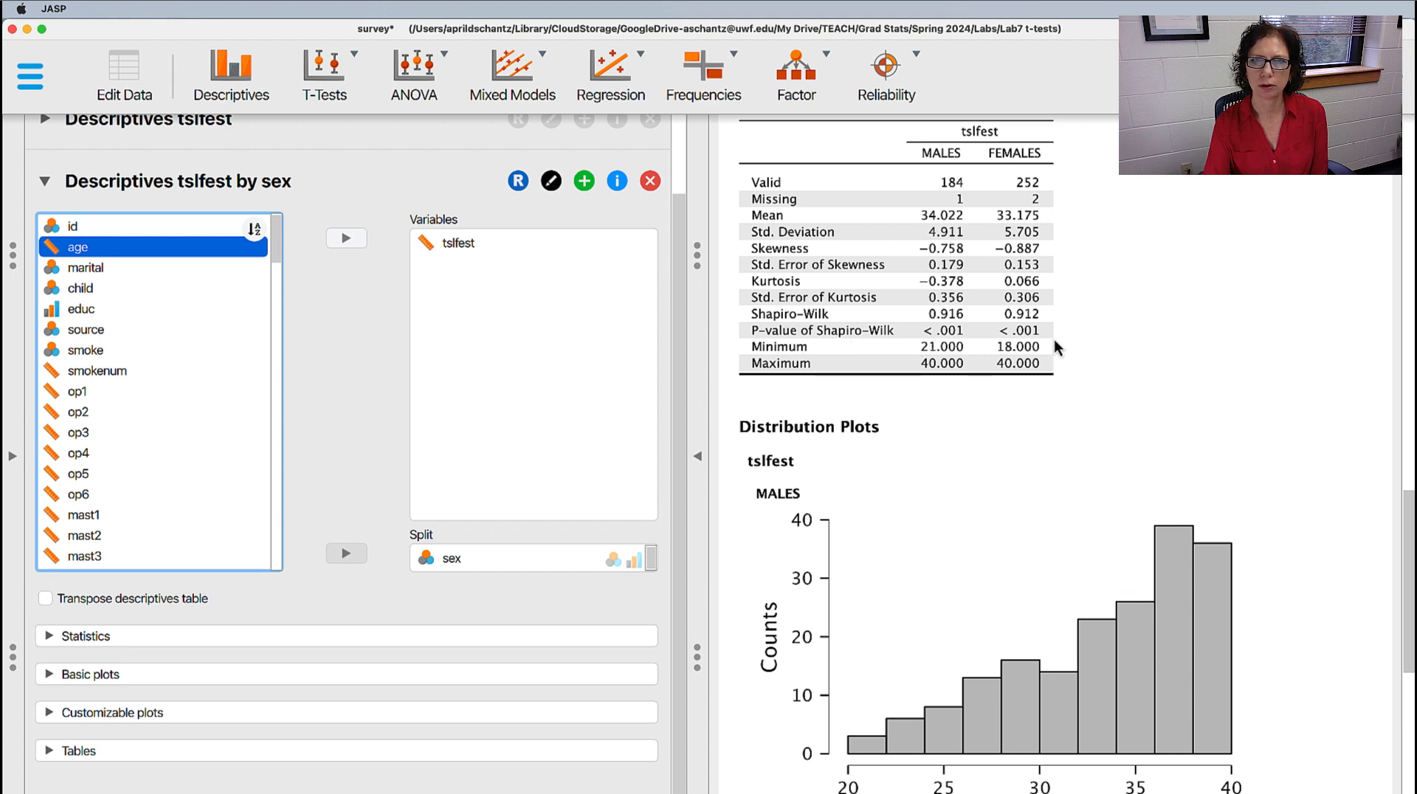
pyautogui.scroll(-3, 1204, 339)
pyautogui.scroll(4, 1204, 340)
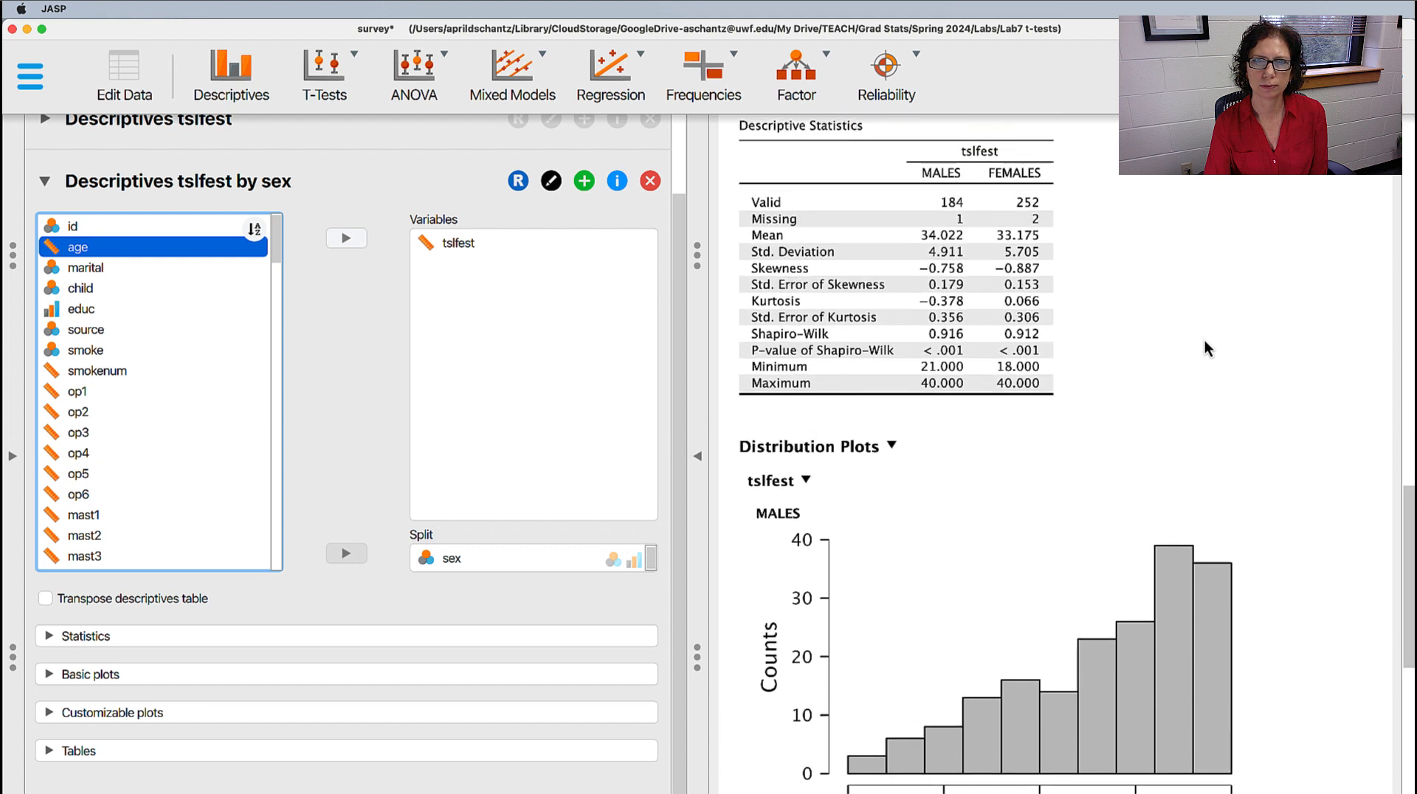
pyautogui.scroll(1, 1204, 341)
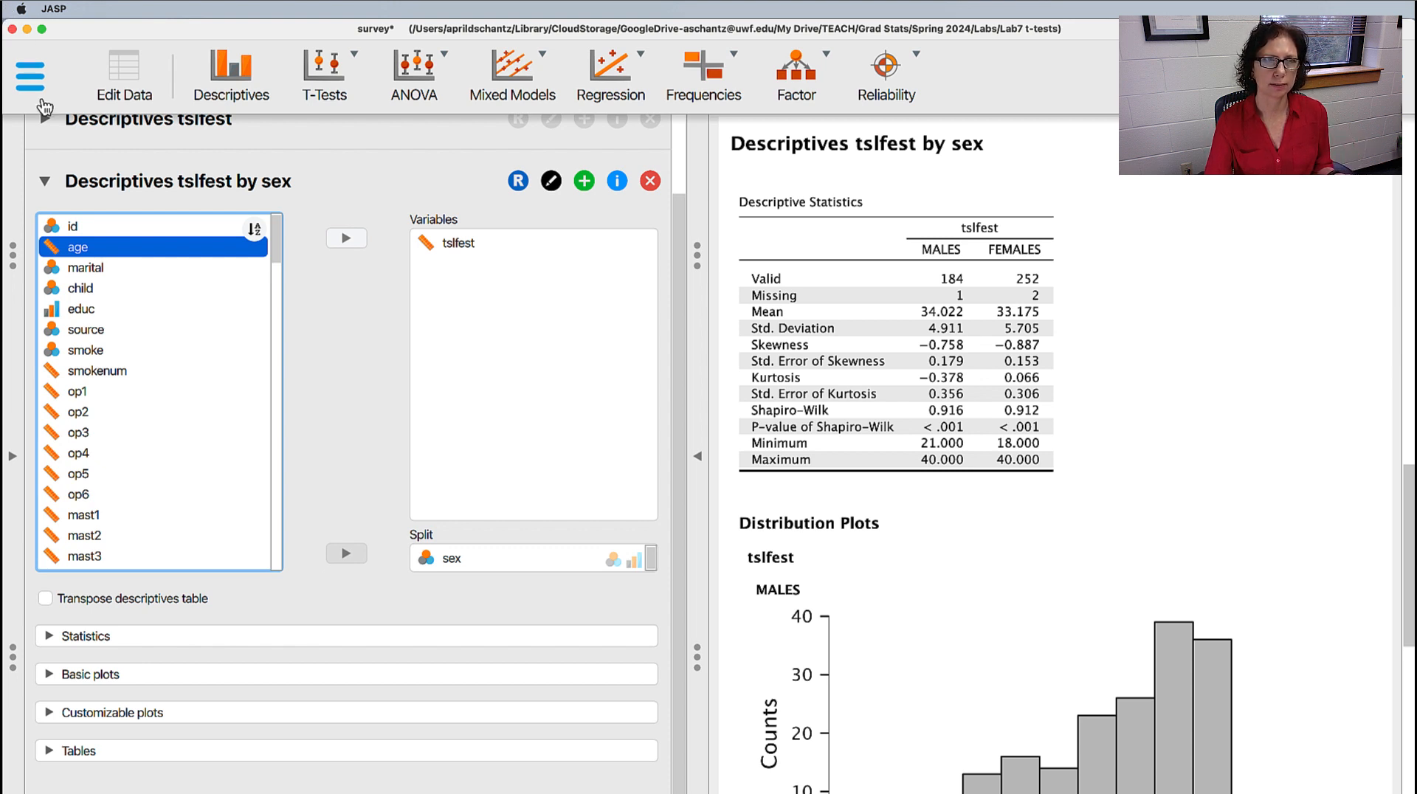
# Collapse the Descriptives tslfest by sex analysis and add a classical Independent Samples T-Test
pyautogui.click(44, 181)
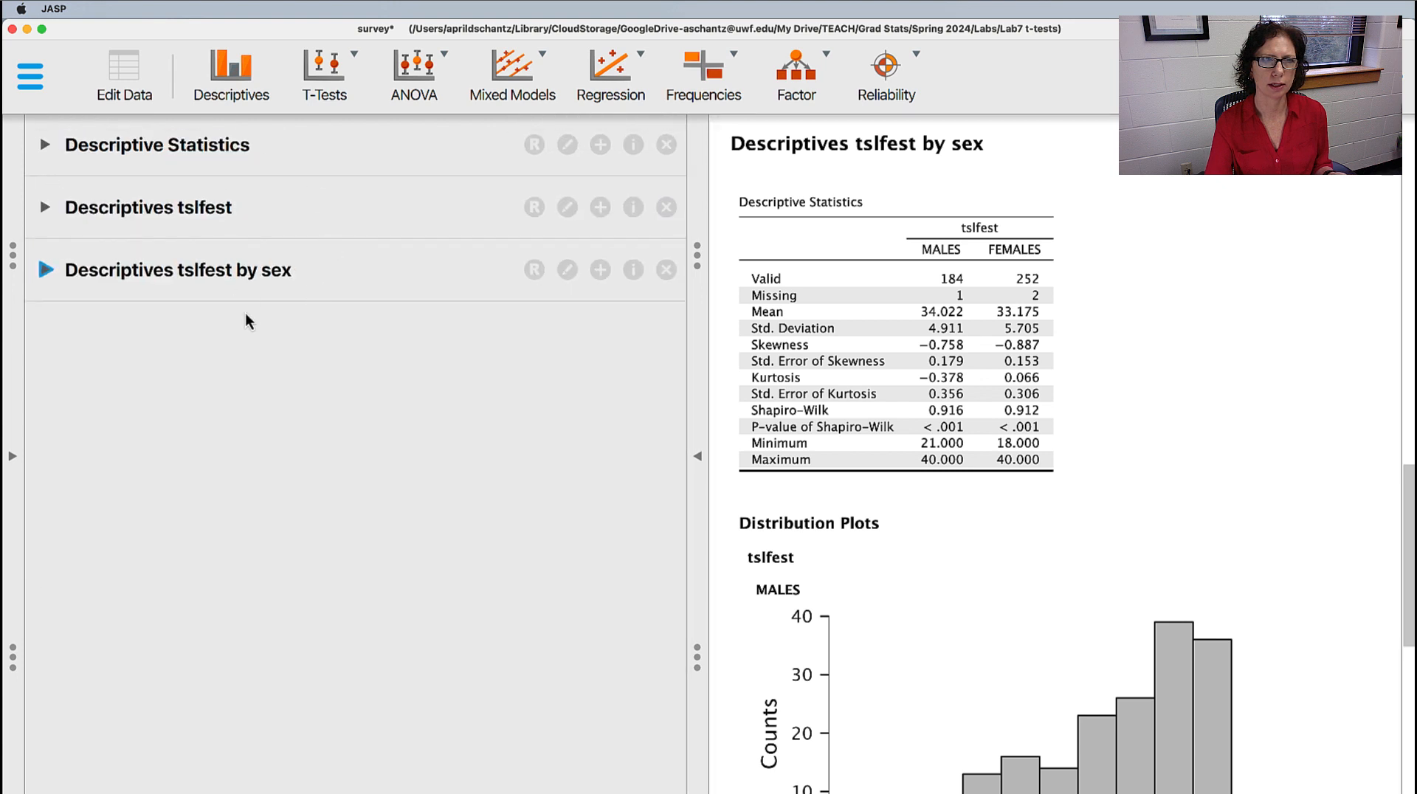
pyautogui.click(341, 93)
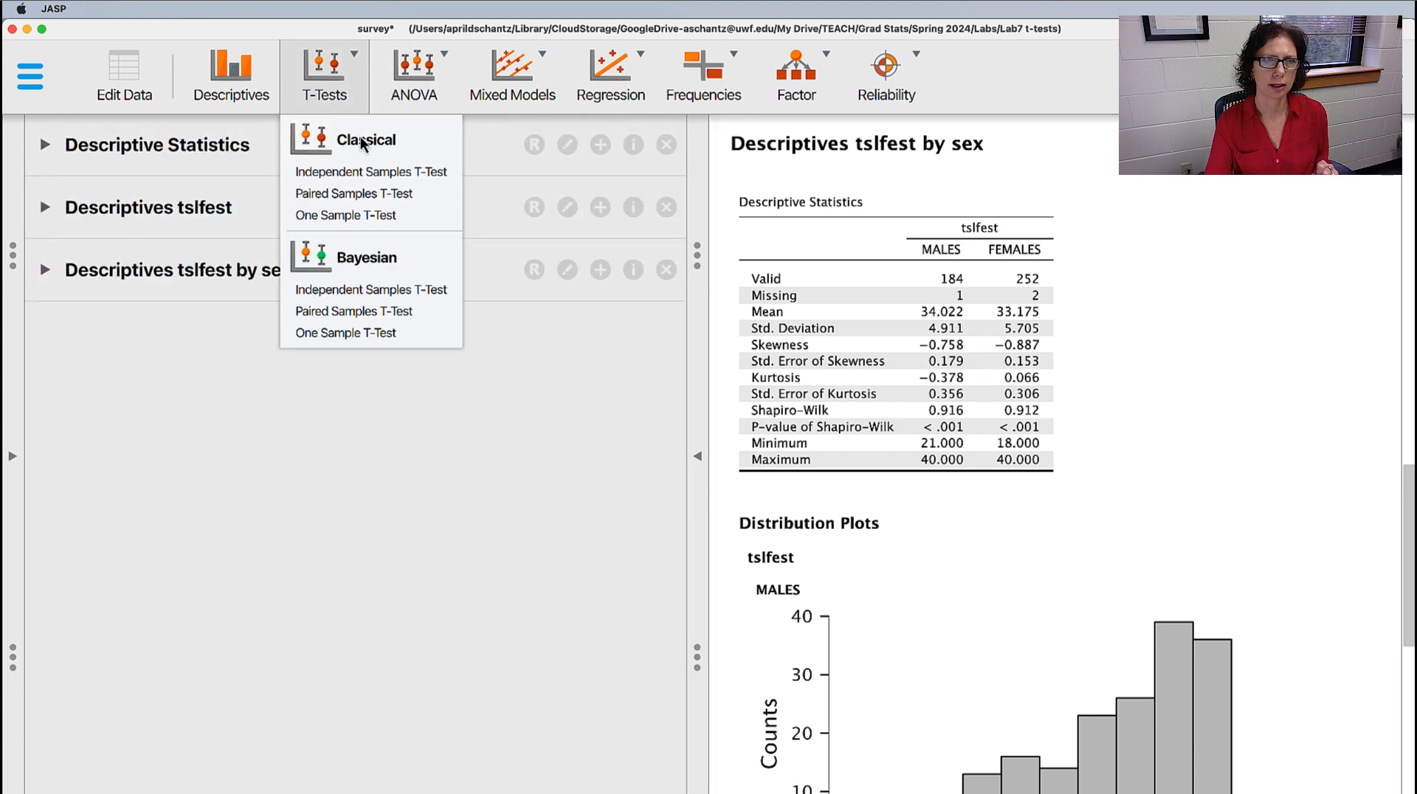
pyautogui.click(396, 171)
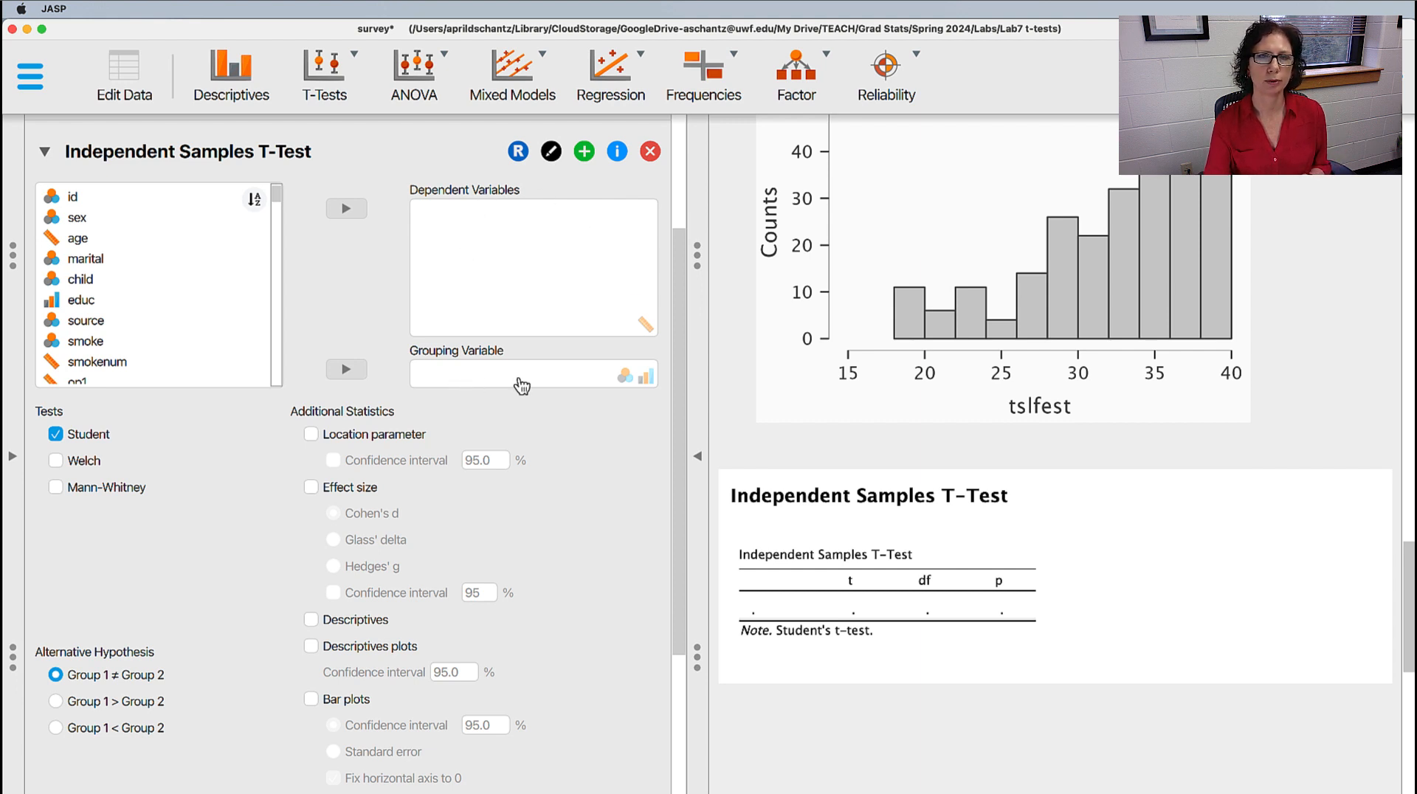
# Assign sex as the grouping variable and tslfest as the dependent variable of the independent samples t-test
pyautogui.click(85, 218)
pyautogui.click(358, 376)
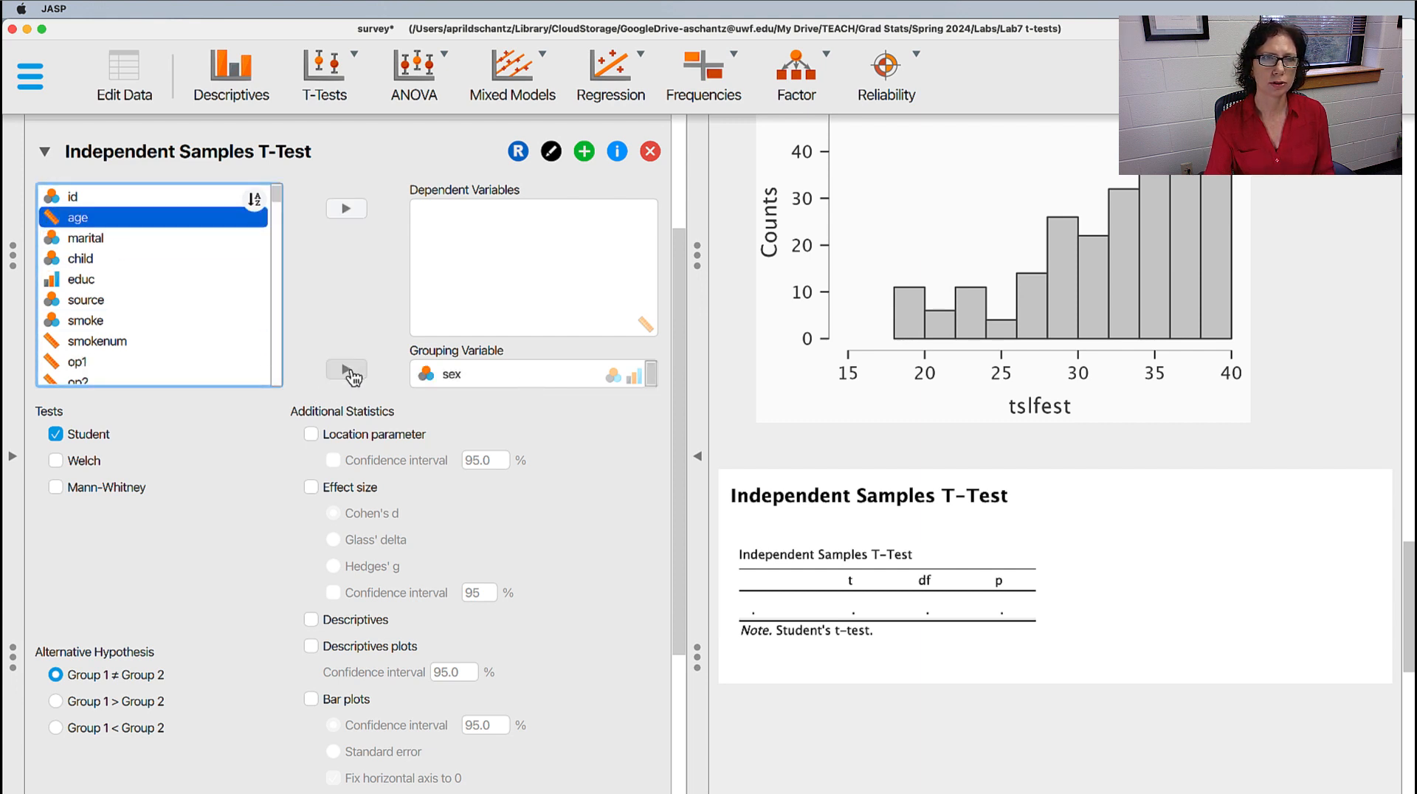
pyautogui.scroll(-10, 182, 325)
pyautogui.scroll(-15, 181, 324)
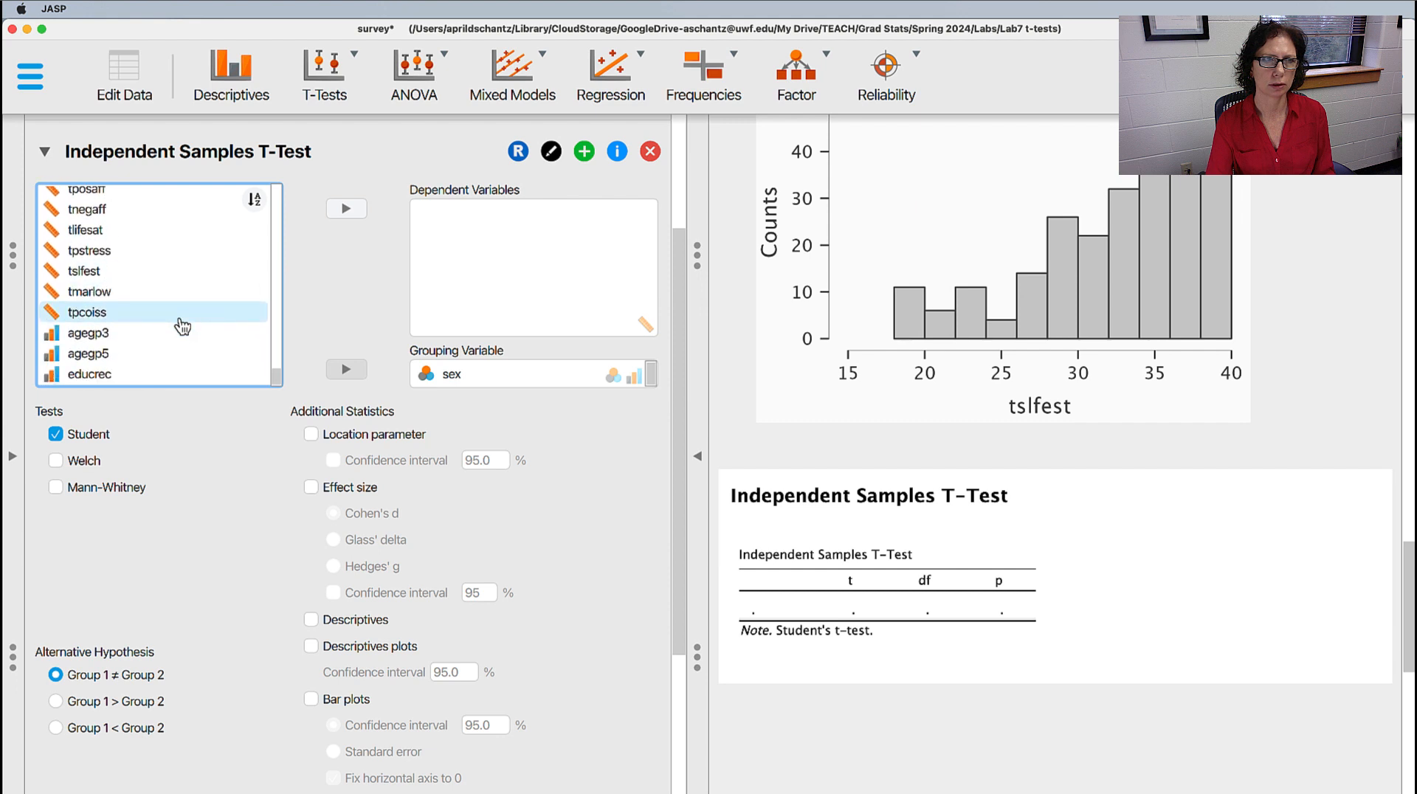
pyautogui.click(109, 272)
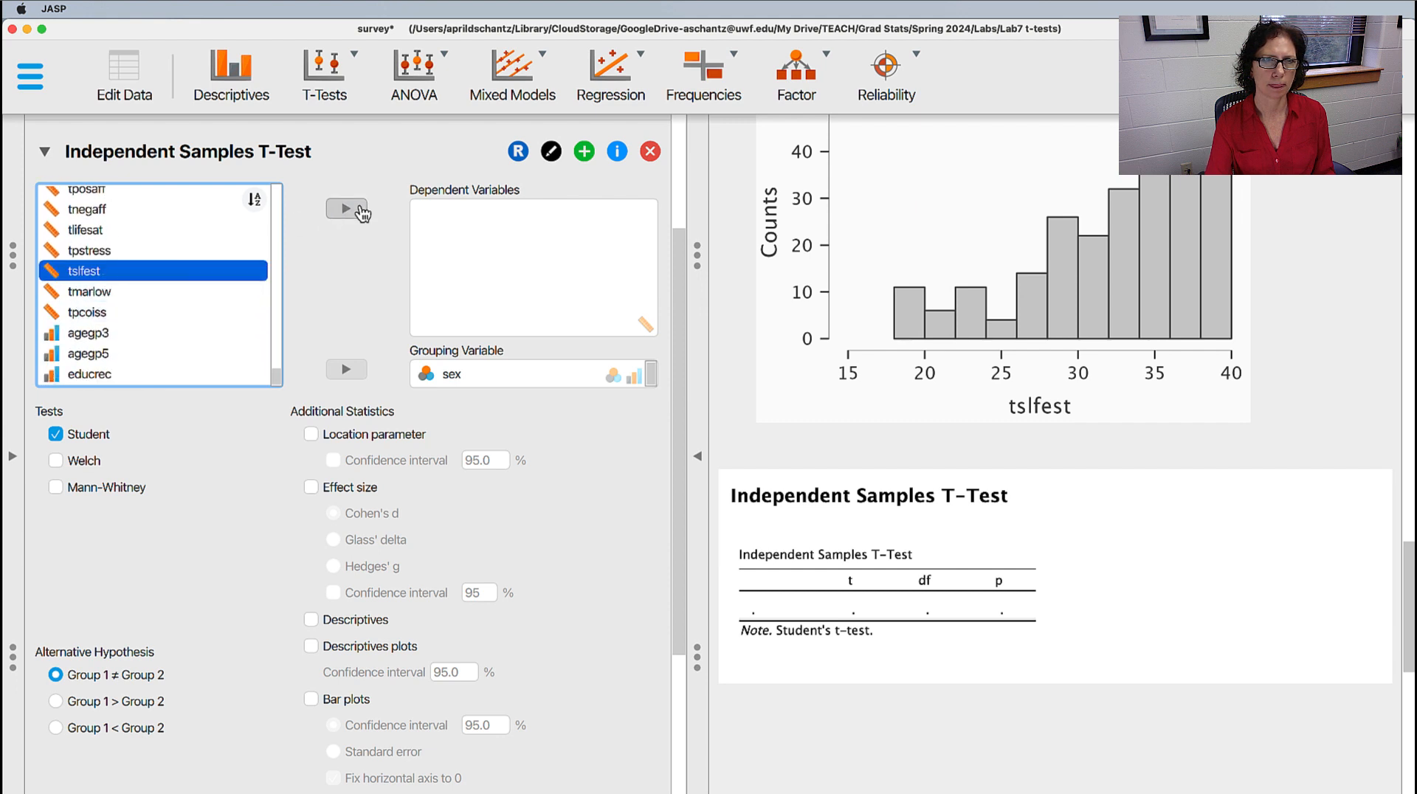
pyautogui.click(355, 211)
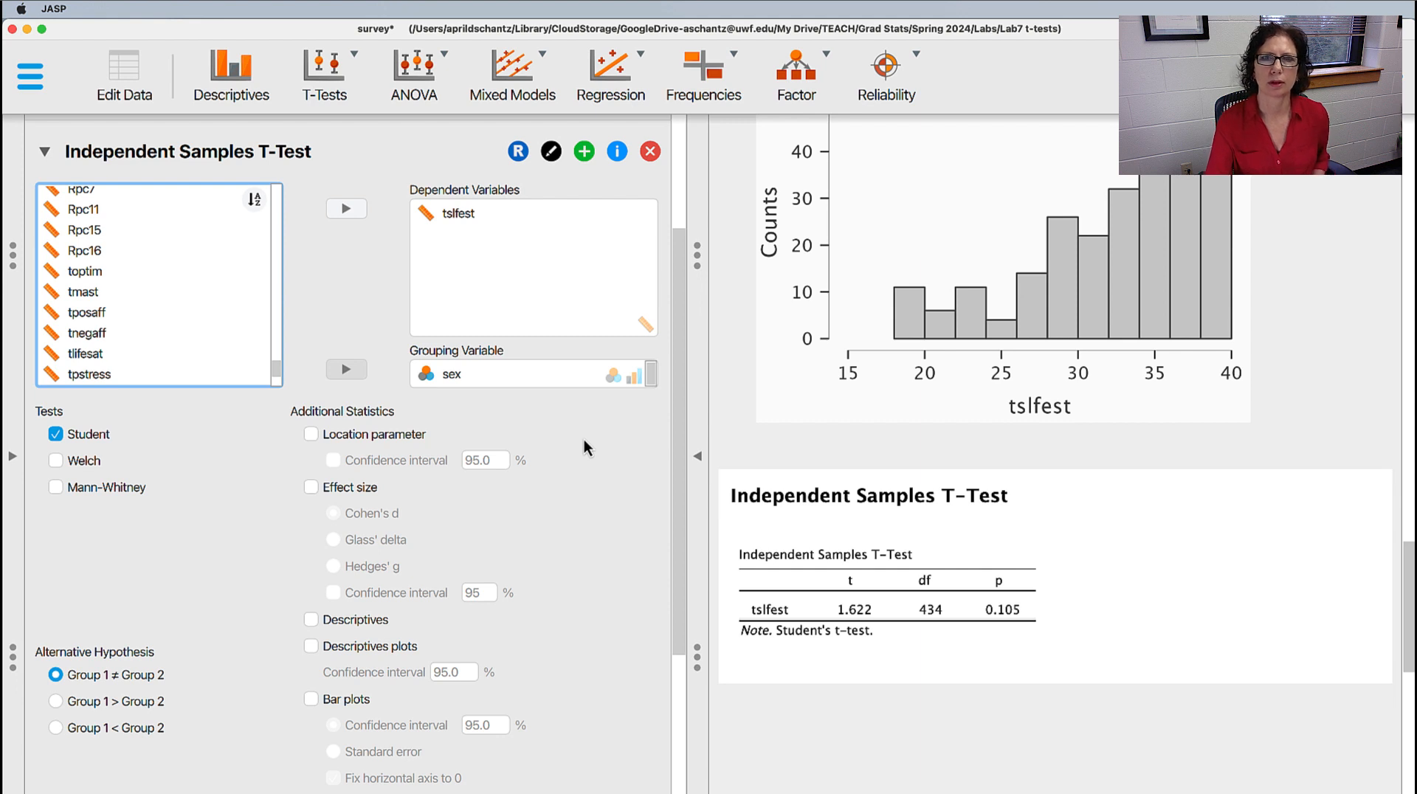
pyautogui.scroll(-4, 1145, 606)
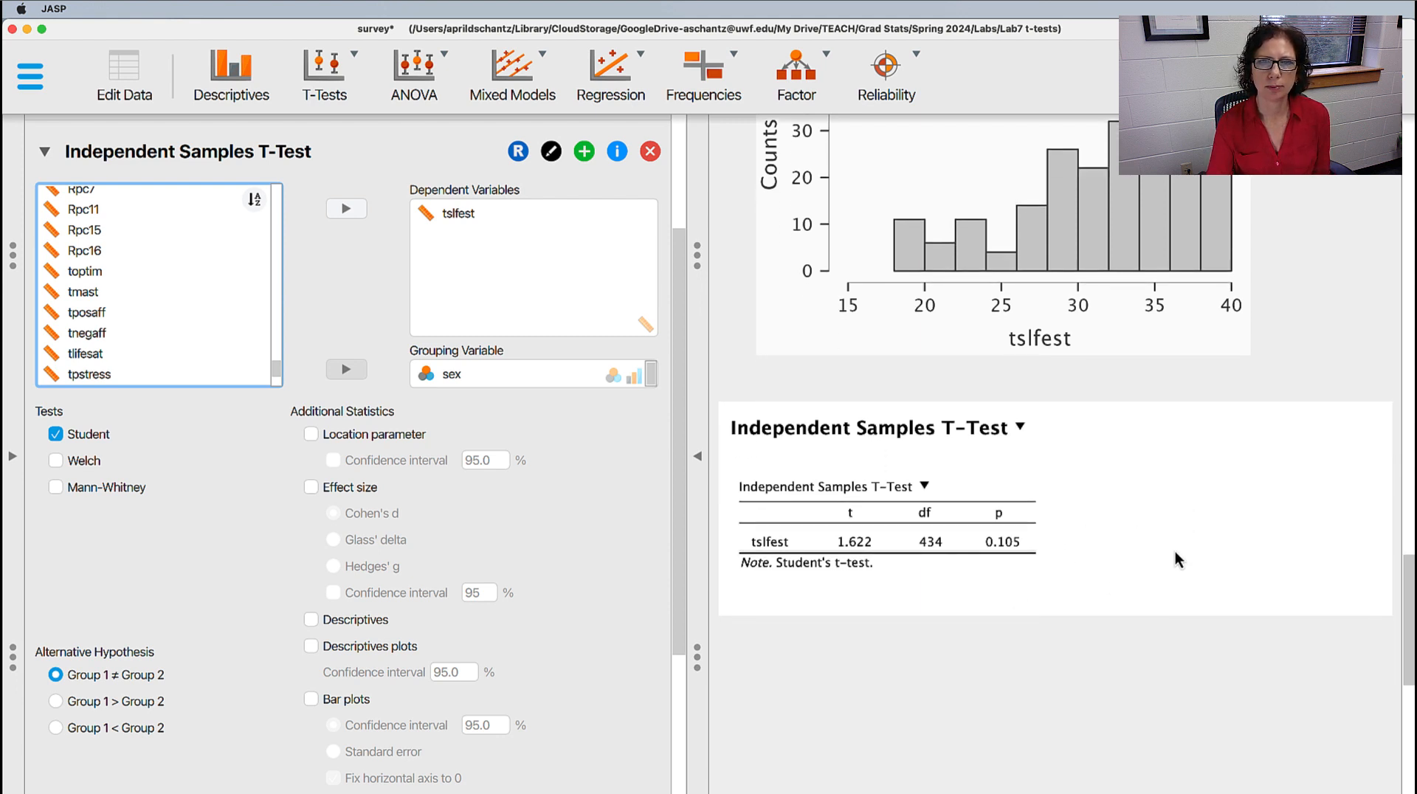
pyautogui.scroll(-1, 1002, 559)
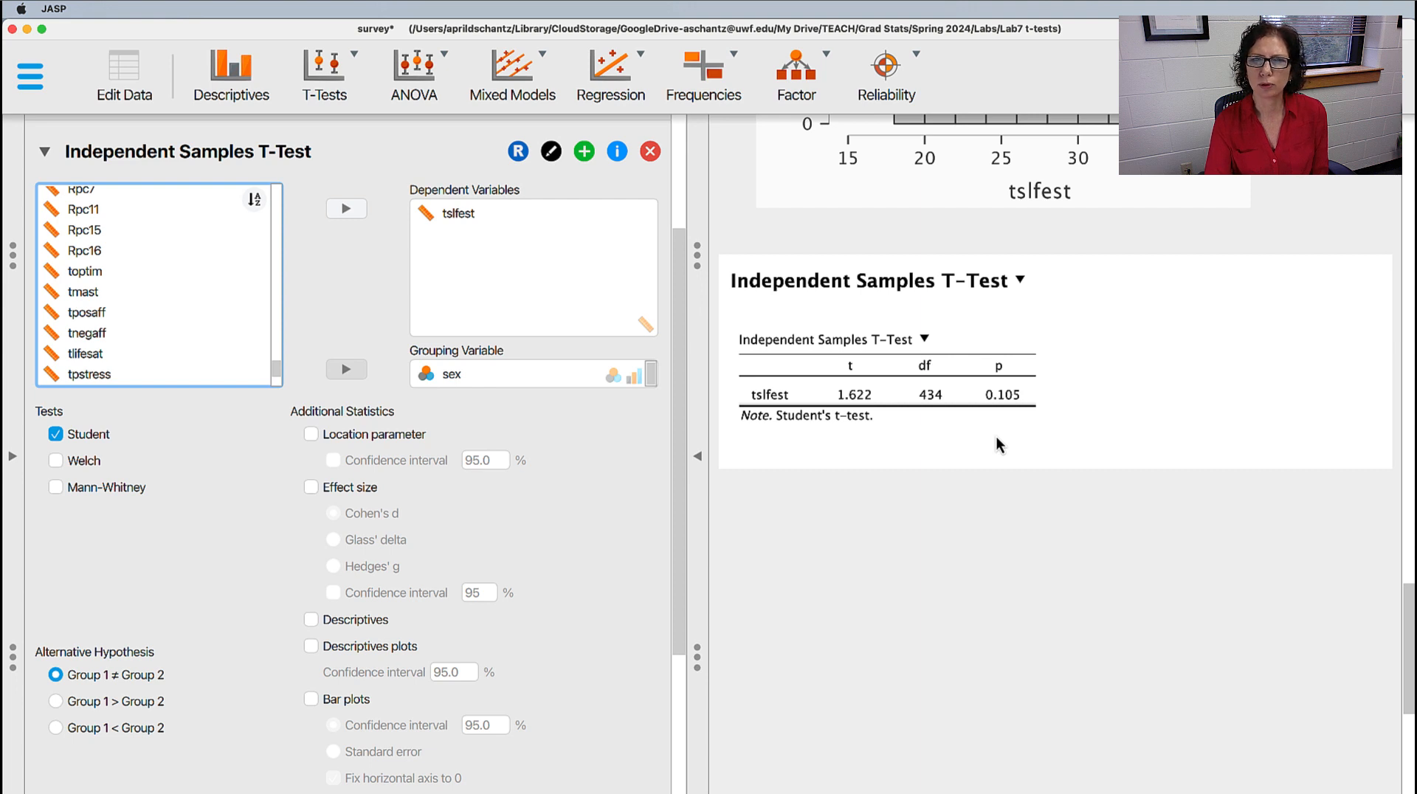
# Add group descriptives and the Cohen's d effect size to the independent samples t-test
pyautogui.scroll(-1, 631, 474)
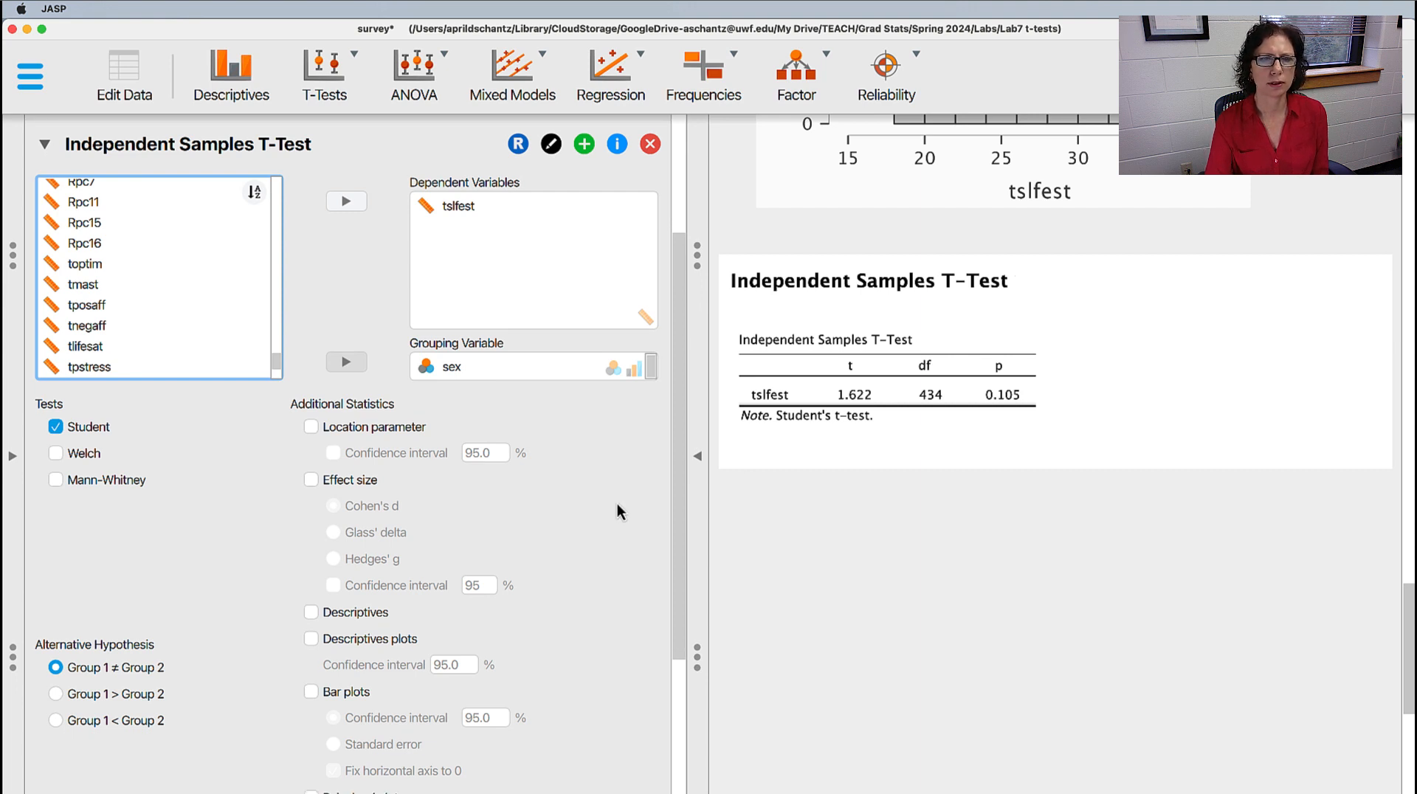
pyautogui.click(310, 612)
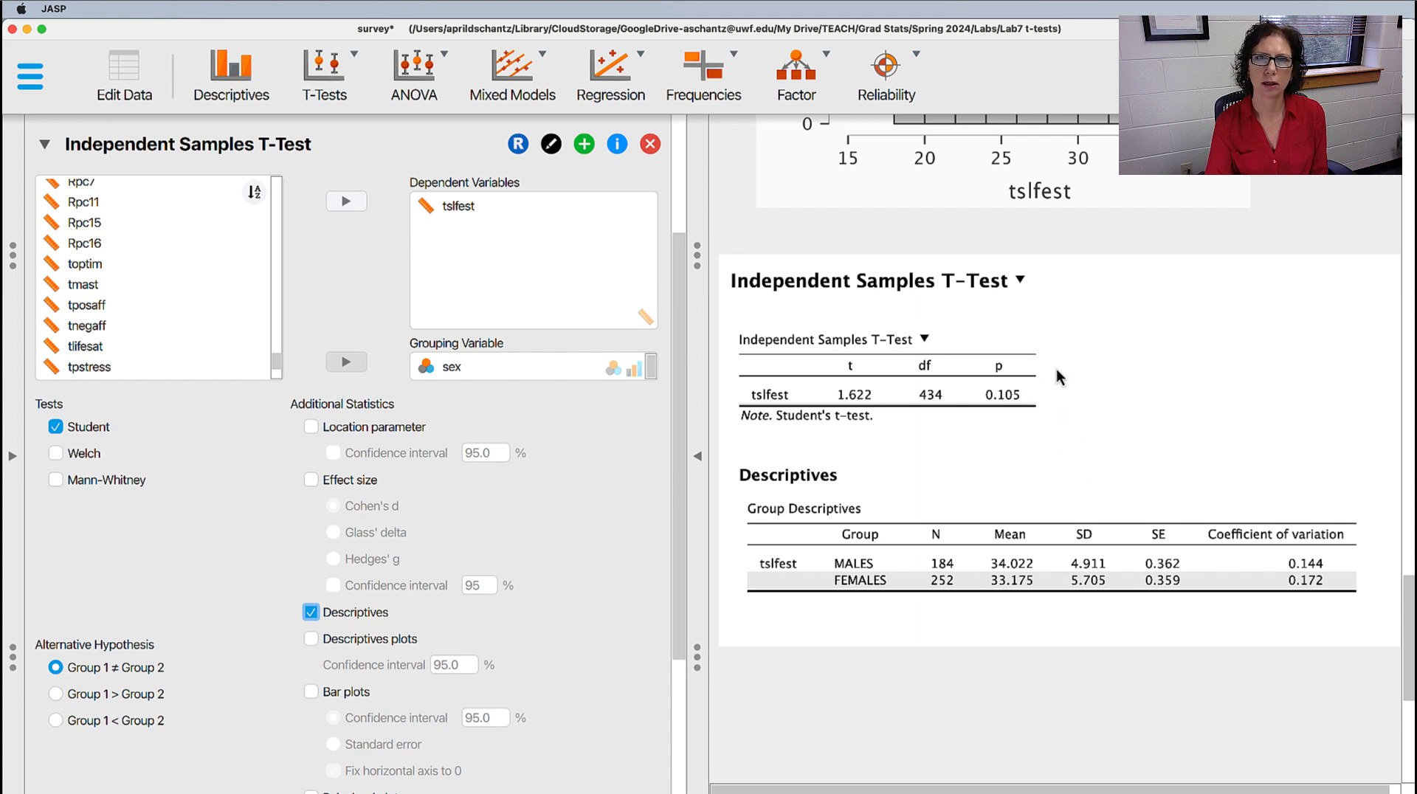
pyautogui.scroll(-2, 347, 443)
pyautogui.click(311, 414)
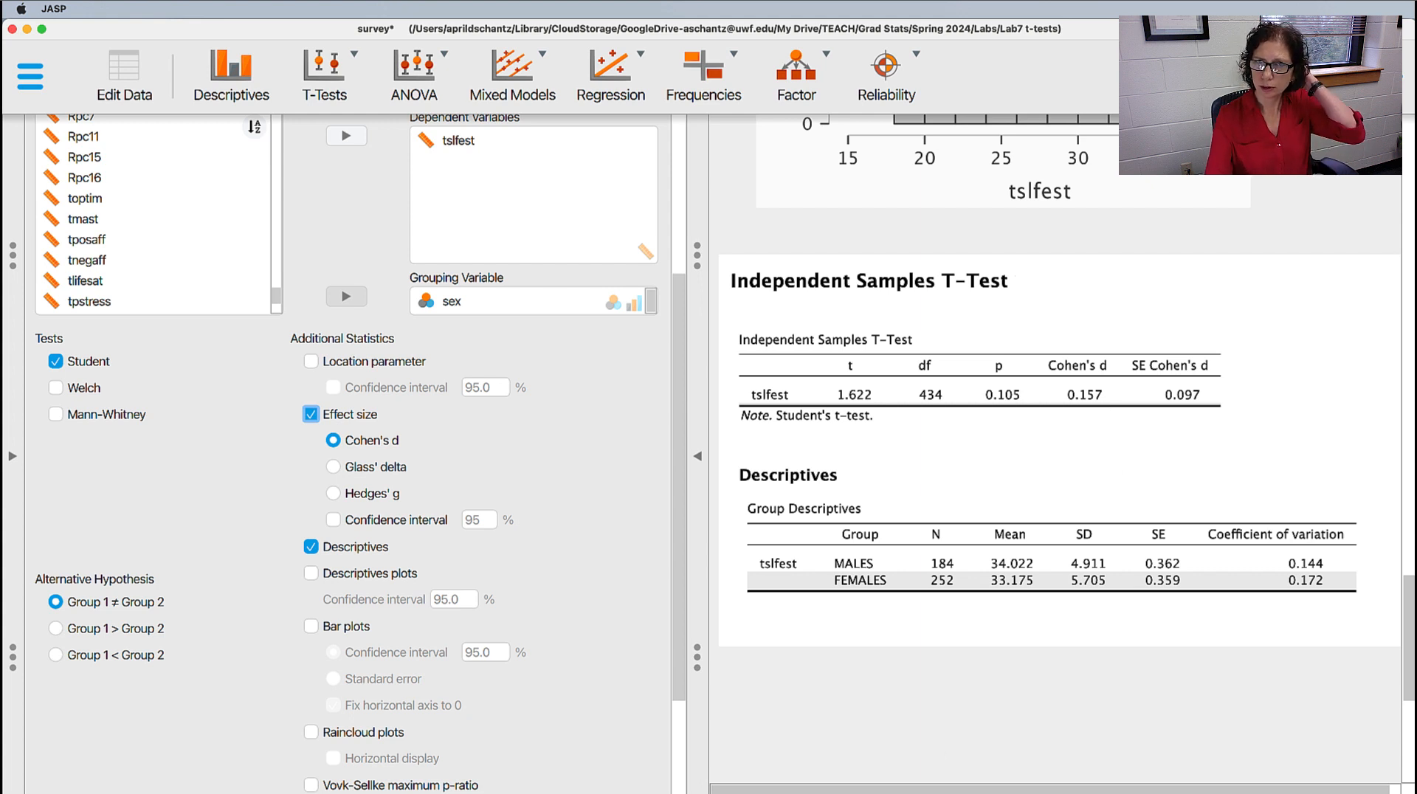
# Switch to the Lab7 tTests lab sheet in Word and check Cohen's effect size guidelines for interpreting Cohen's d
pyautogui.press('super+Tab')
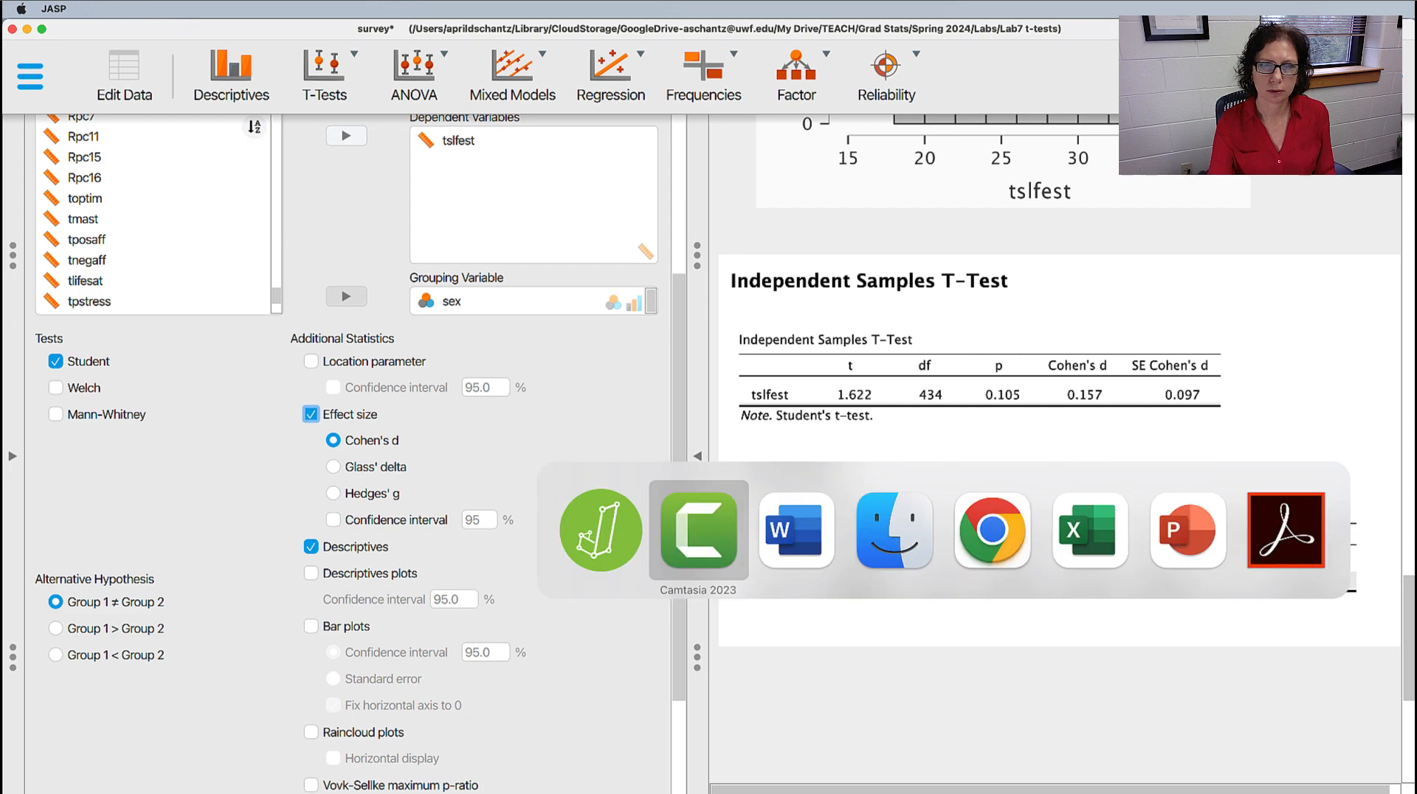
pyautogui.press('super+Tab')
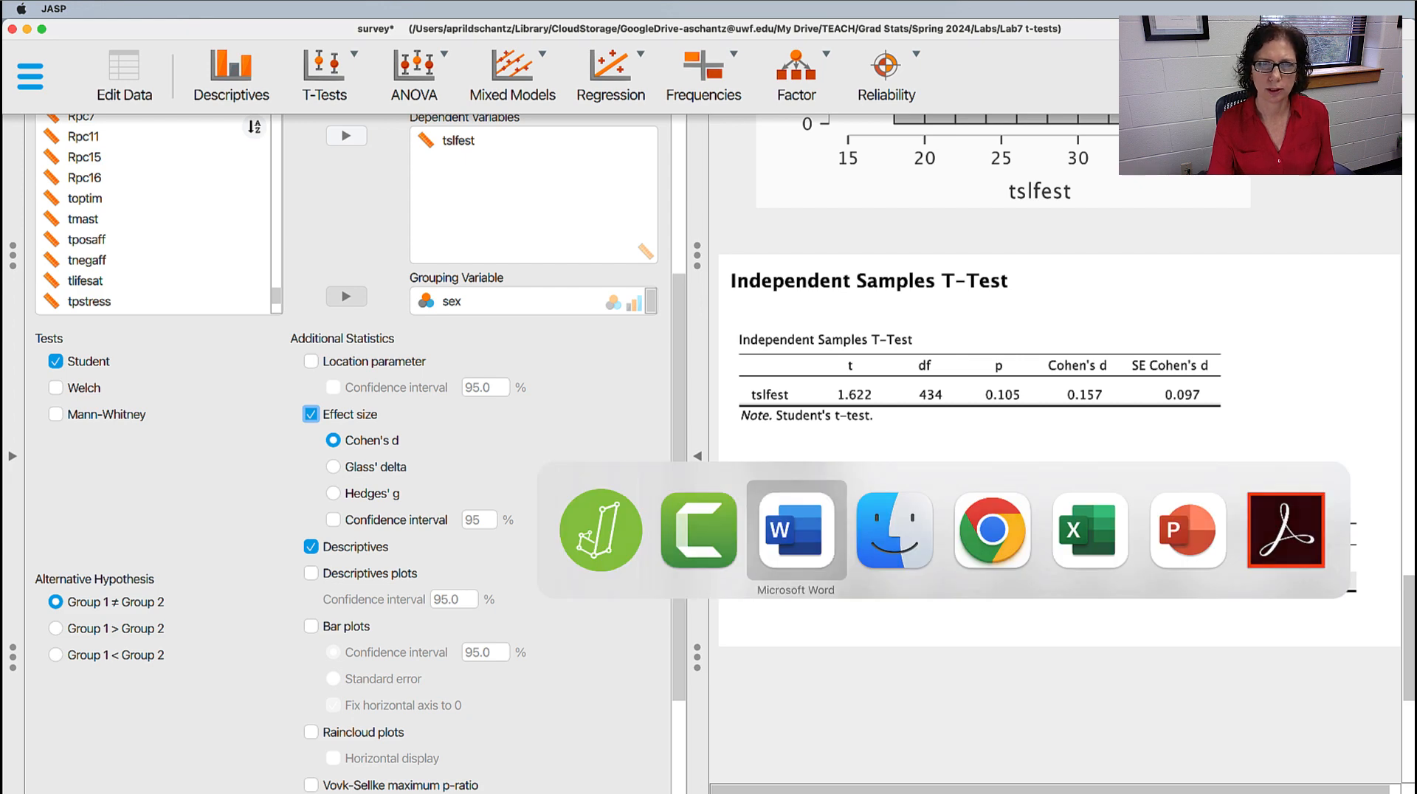
pyautogui.scroll(5, 943, 686)
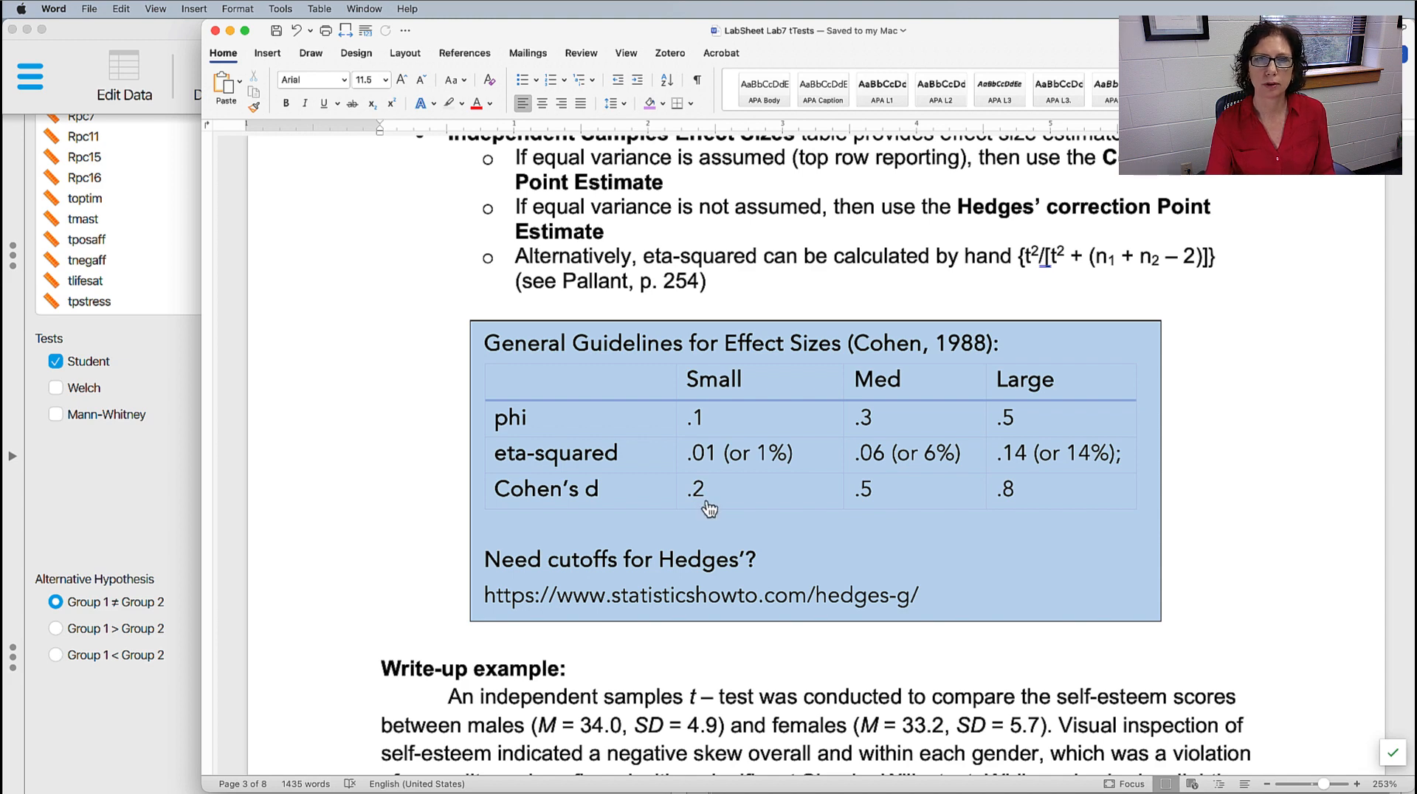
# Switch back to JASP and add Levene's equality of variances check to the independent samples t-test
pyautogui.press('super+Tab')
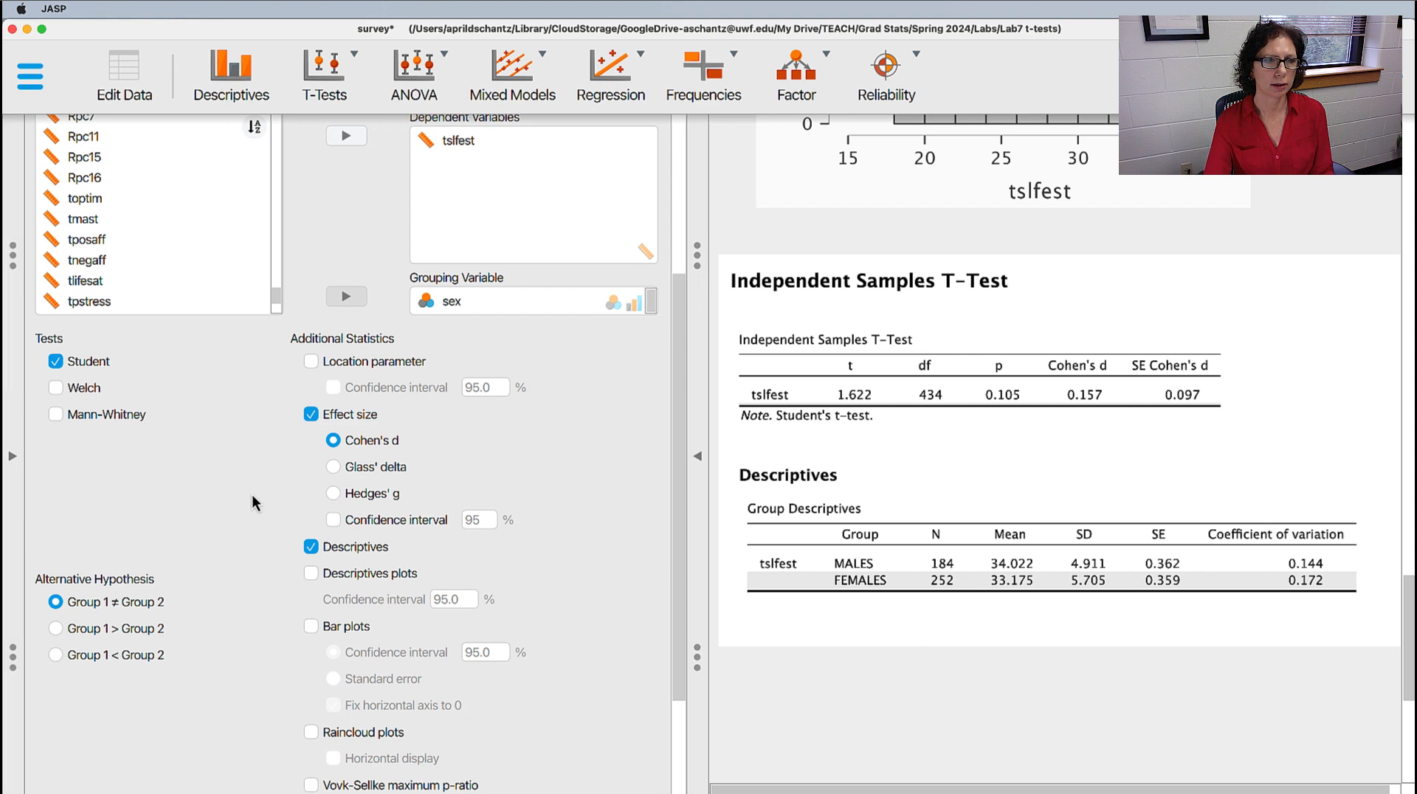
pyautogui.scroll(-3, 252, 494)
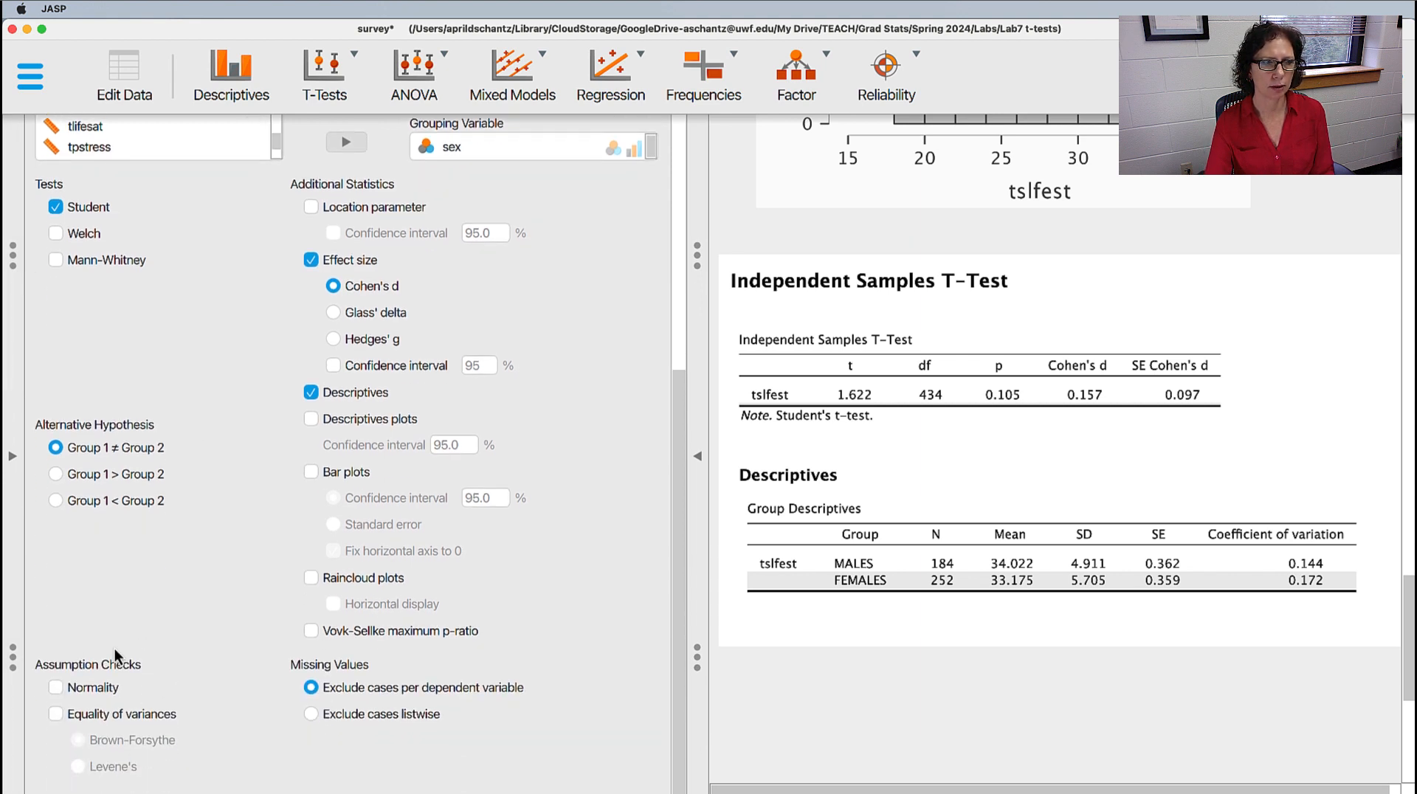
pyautogui.click(58, 715)
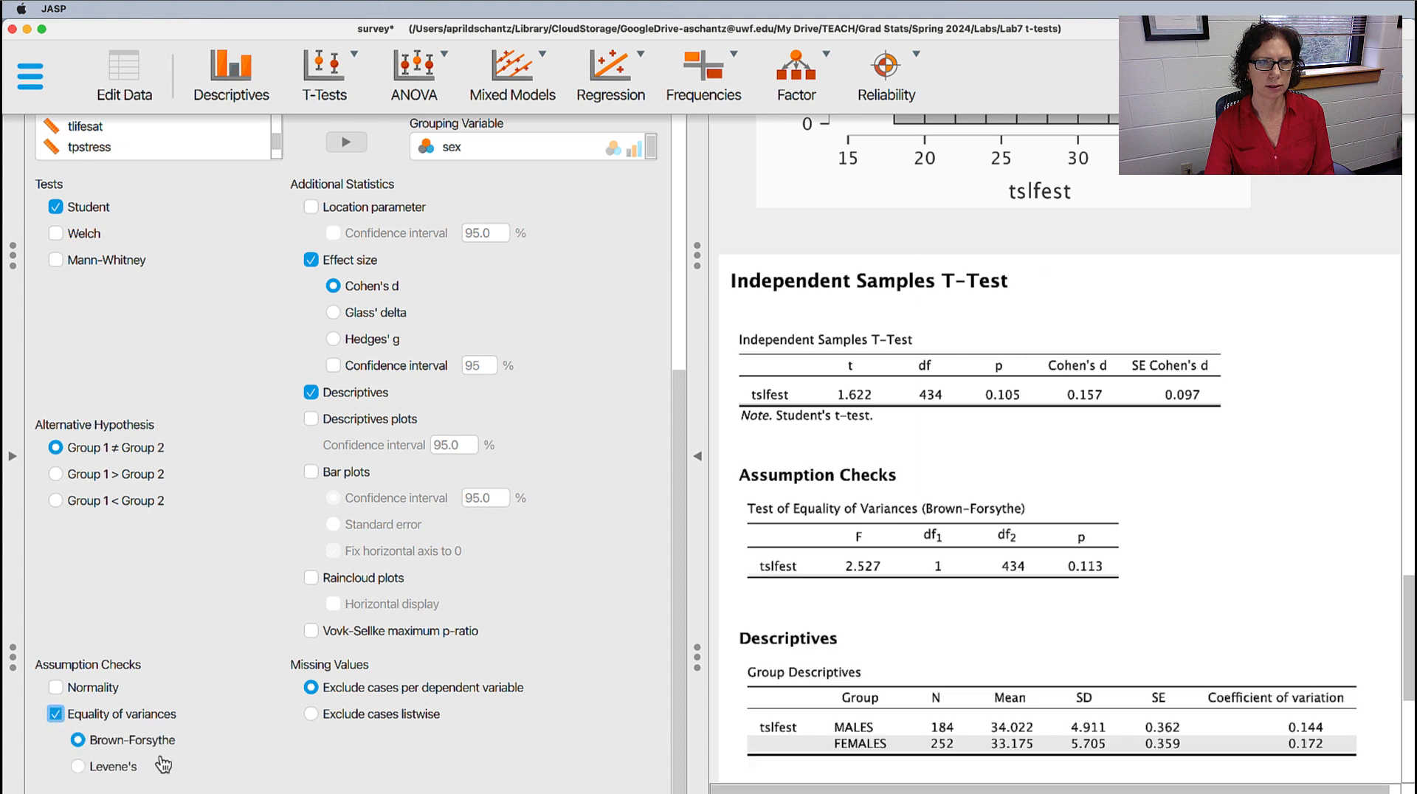
pyautogui.click(78, 767)
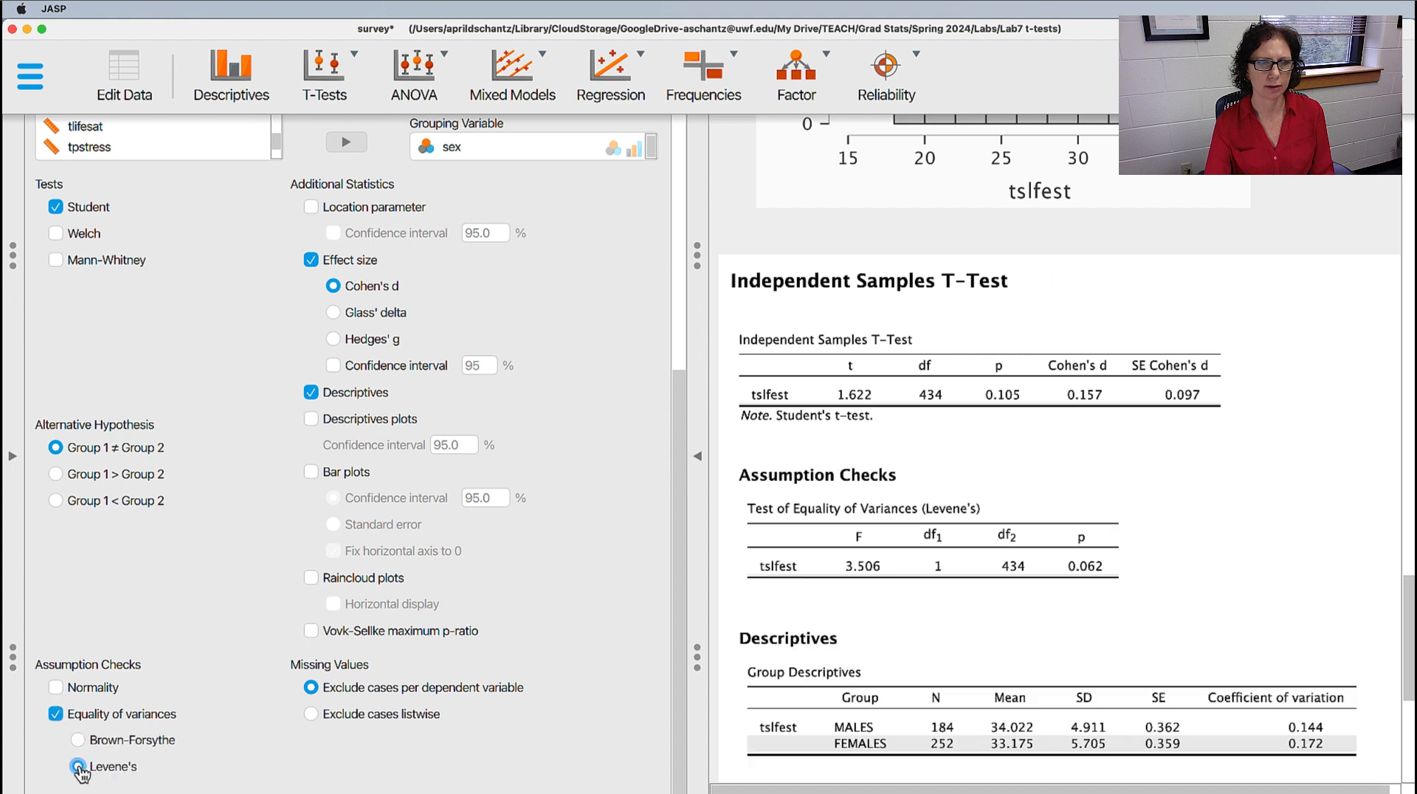
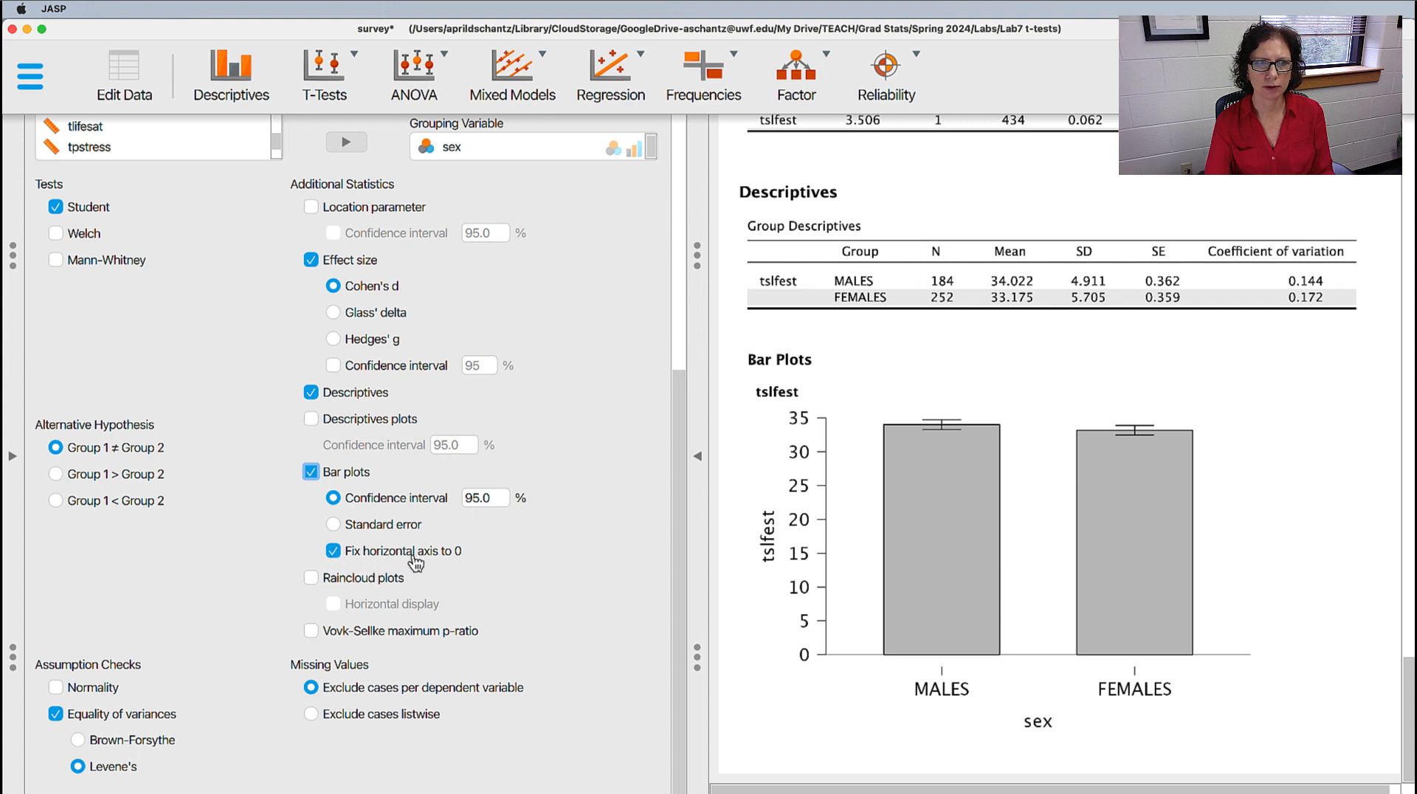
# Try the tslfest bar plots without the horizontal axis fixed to 0, and restore the fixed axis
pyautogui.click(334, 552)
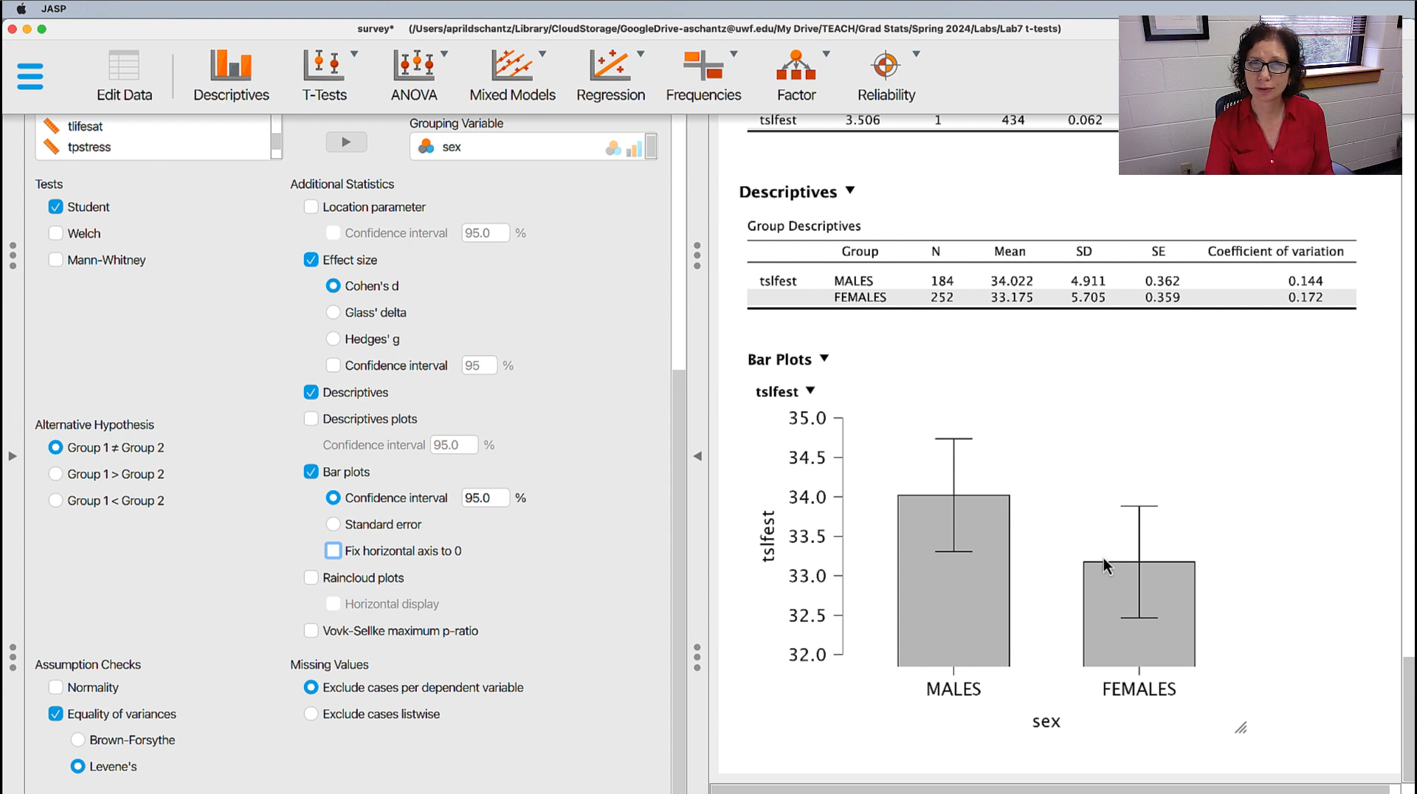
pyautogui.scroll(1, 1240, 475)
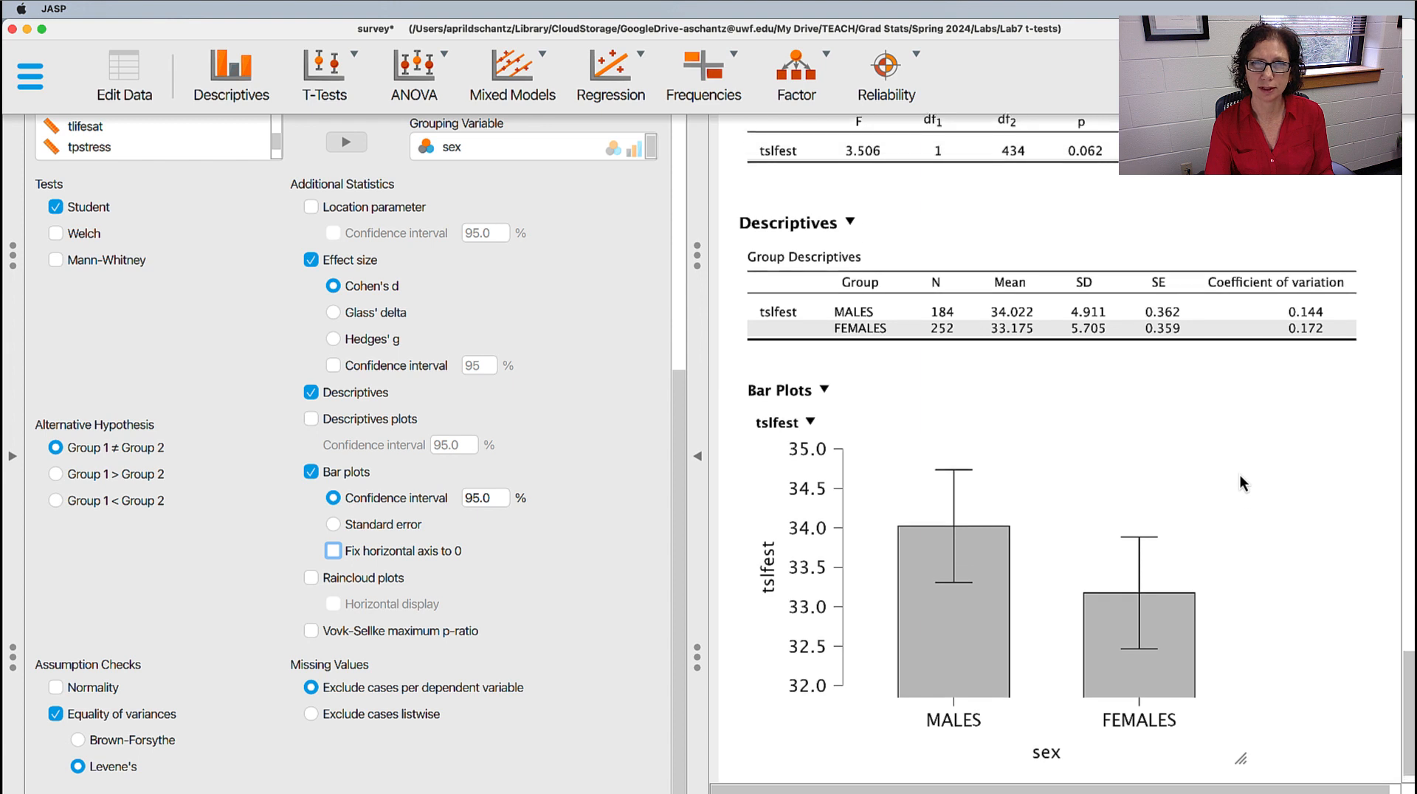
pyautogui.scroll(-1, 1240, 480)
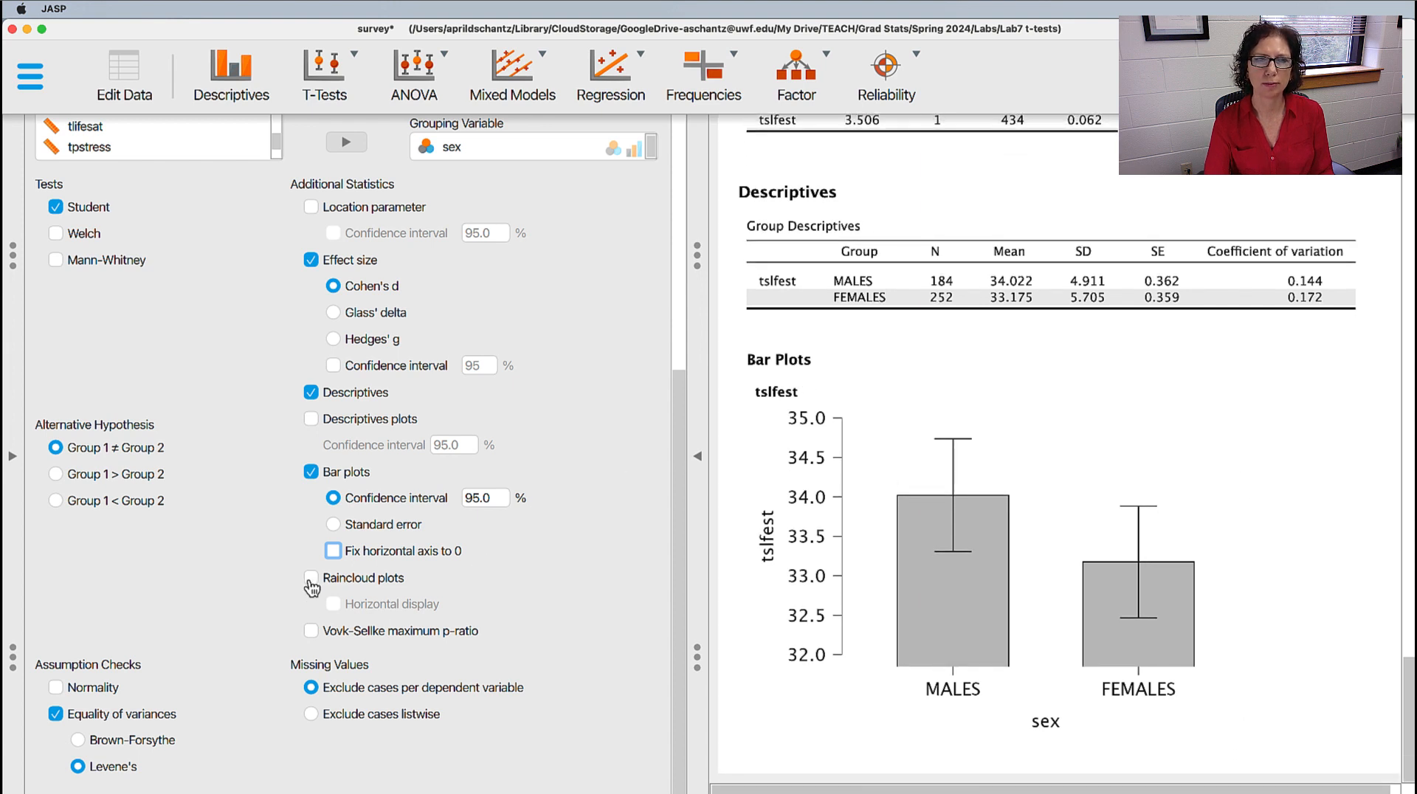
pyautogui.click(332, 555)
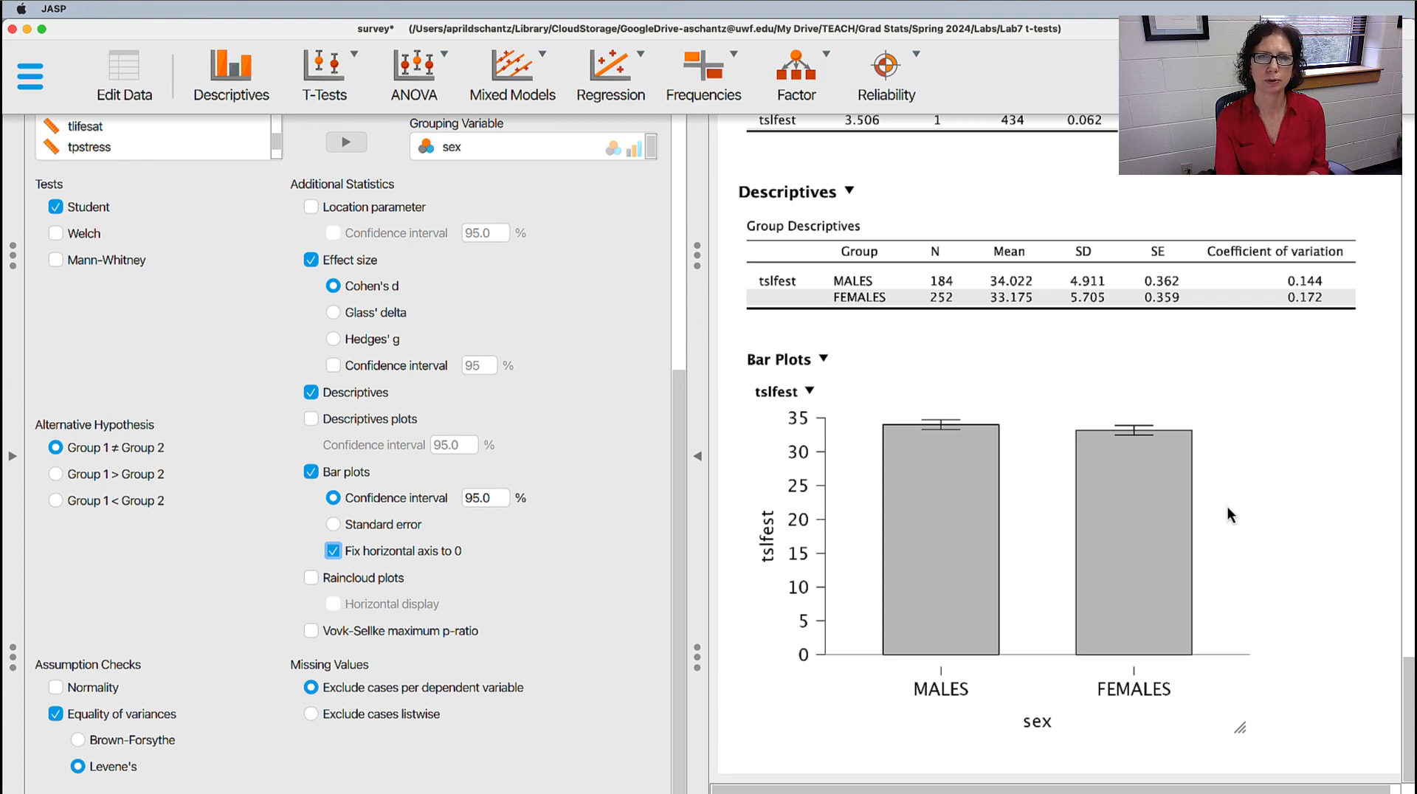
pyautogui.scroll(2, 1228, 506)
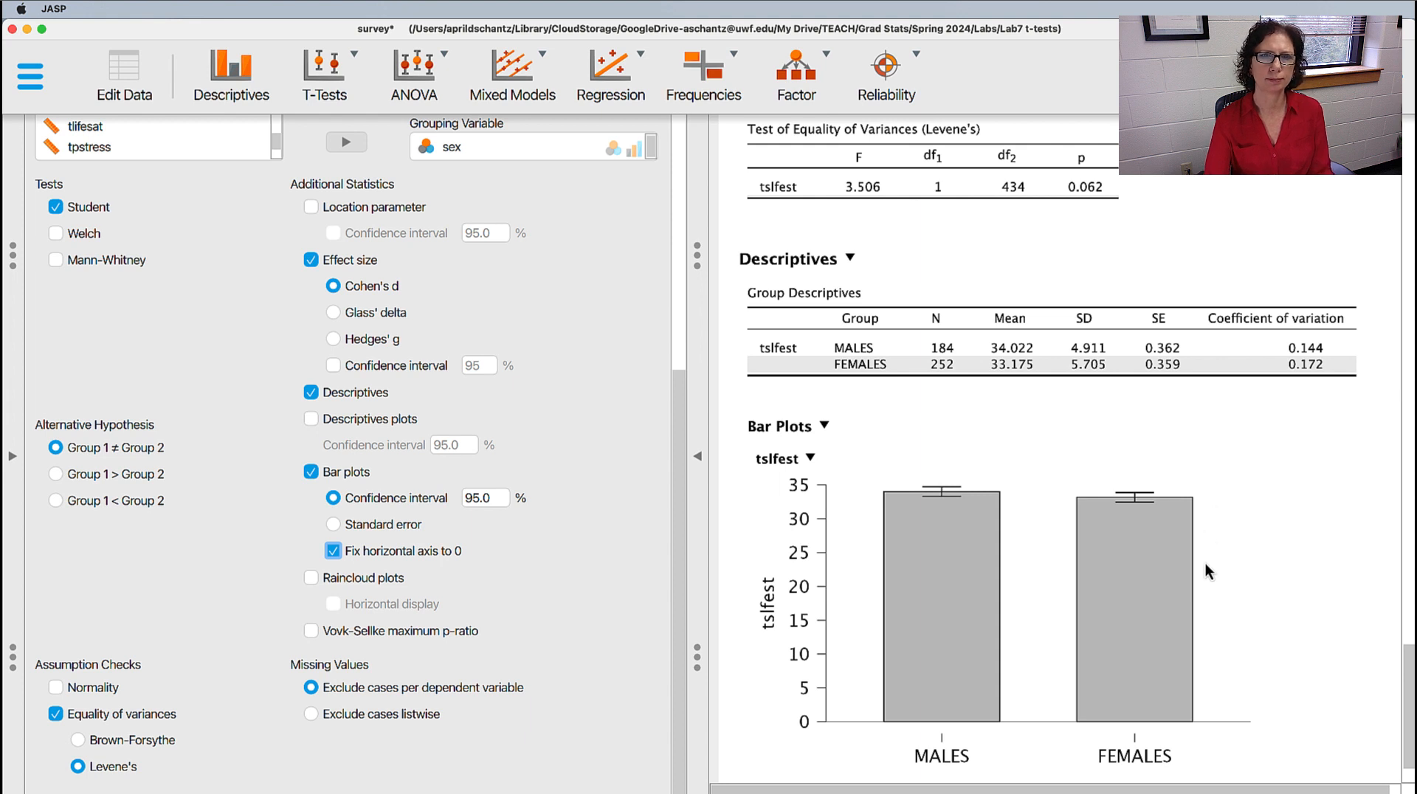
# Add boxplots to the Descriptives tslfest by sex analysis and compare them with the t-test's bar plots
pyautogui.scroll(8, 473, 565)
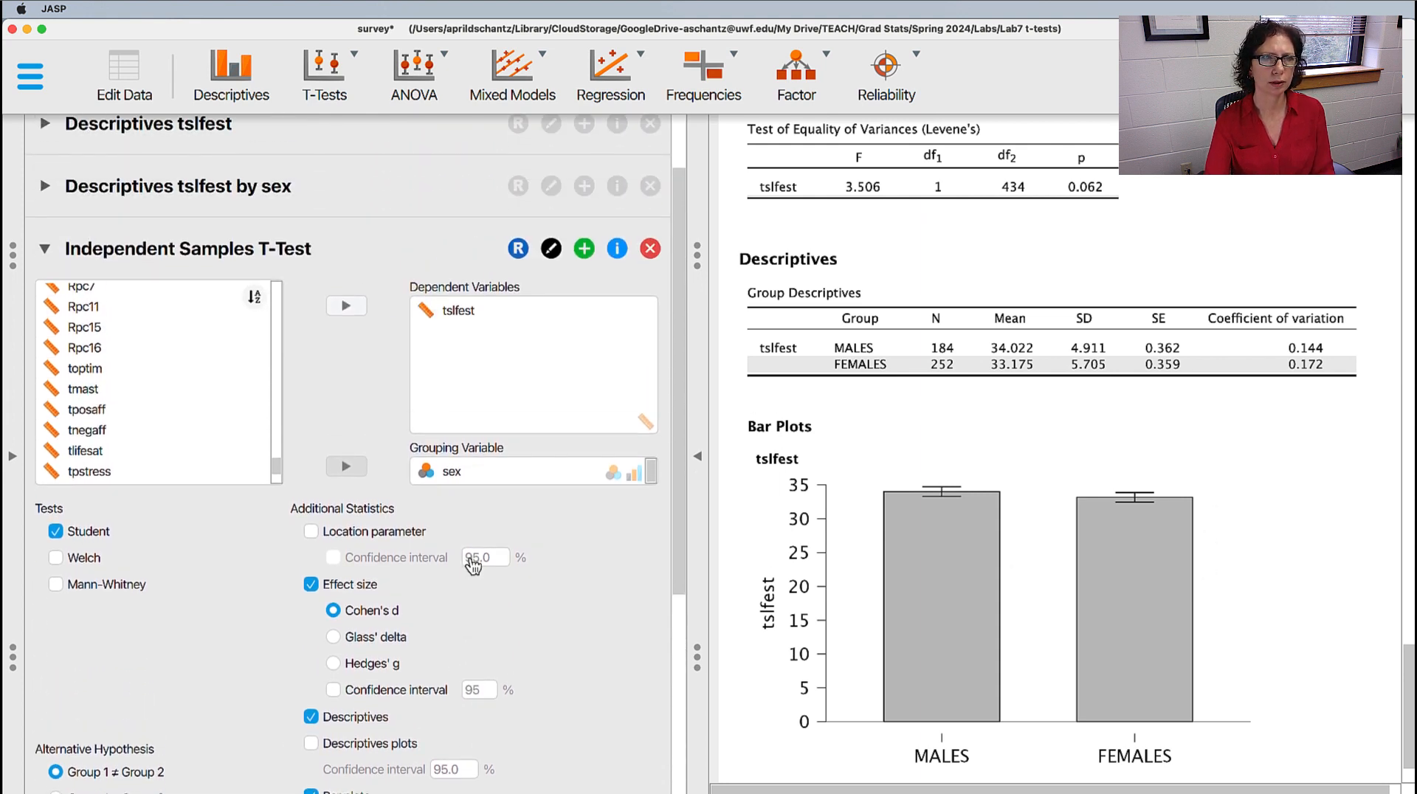
pyautogui.scroll(3, 473, 565)
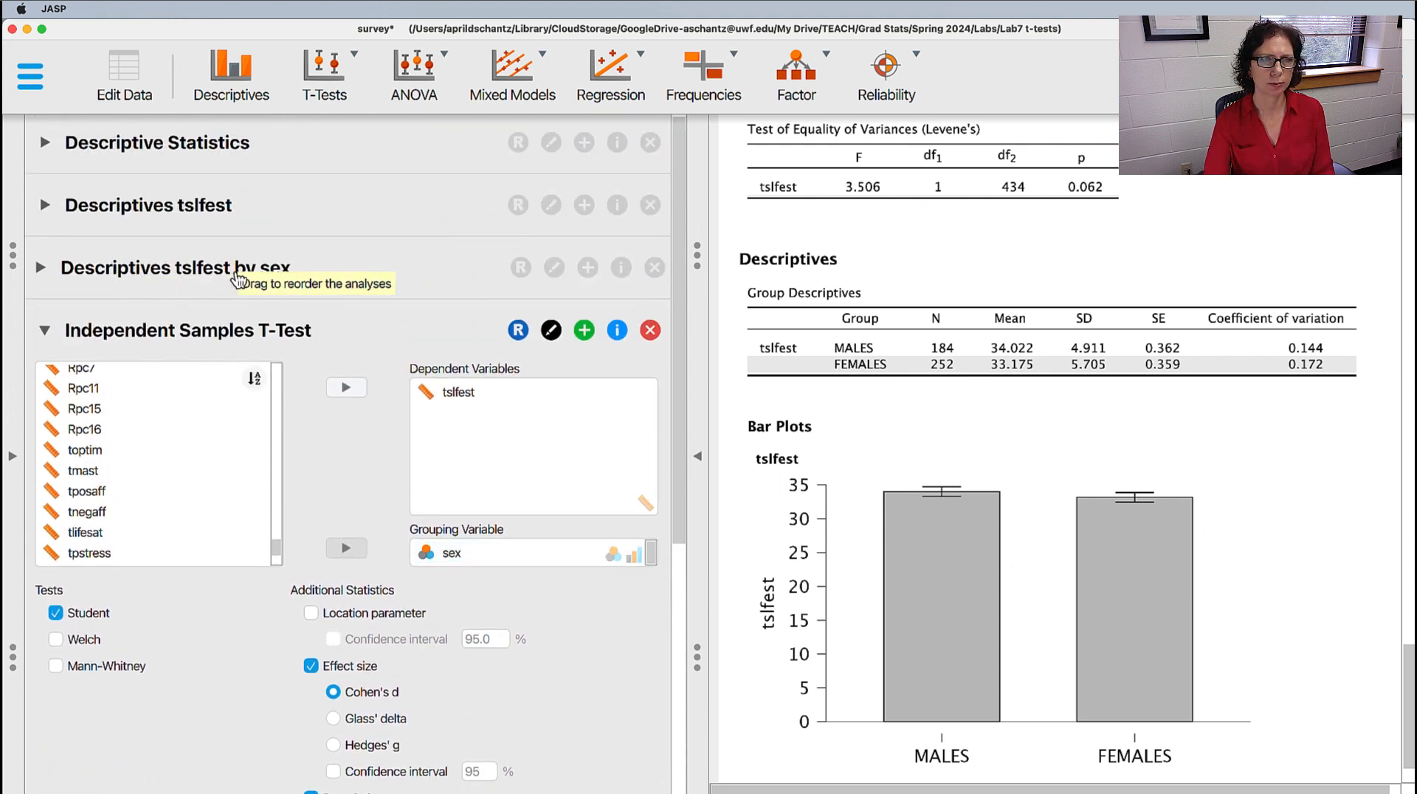
pyautogui.click(41, 278)
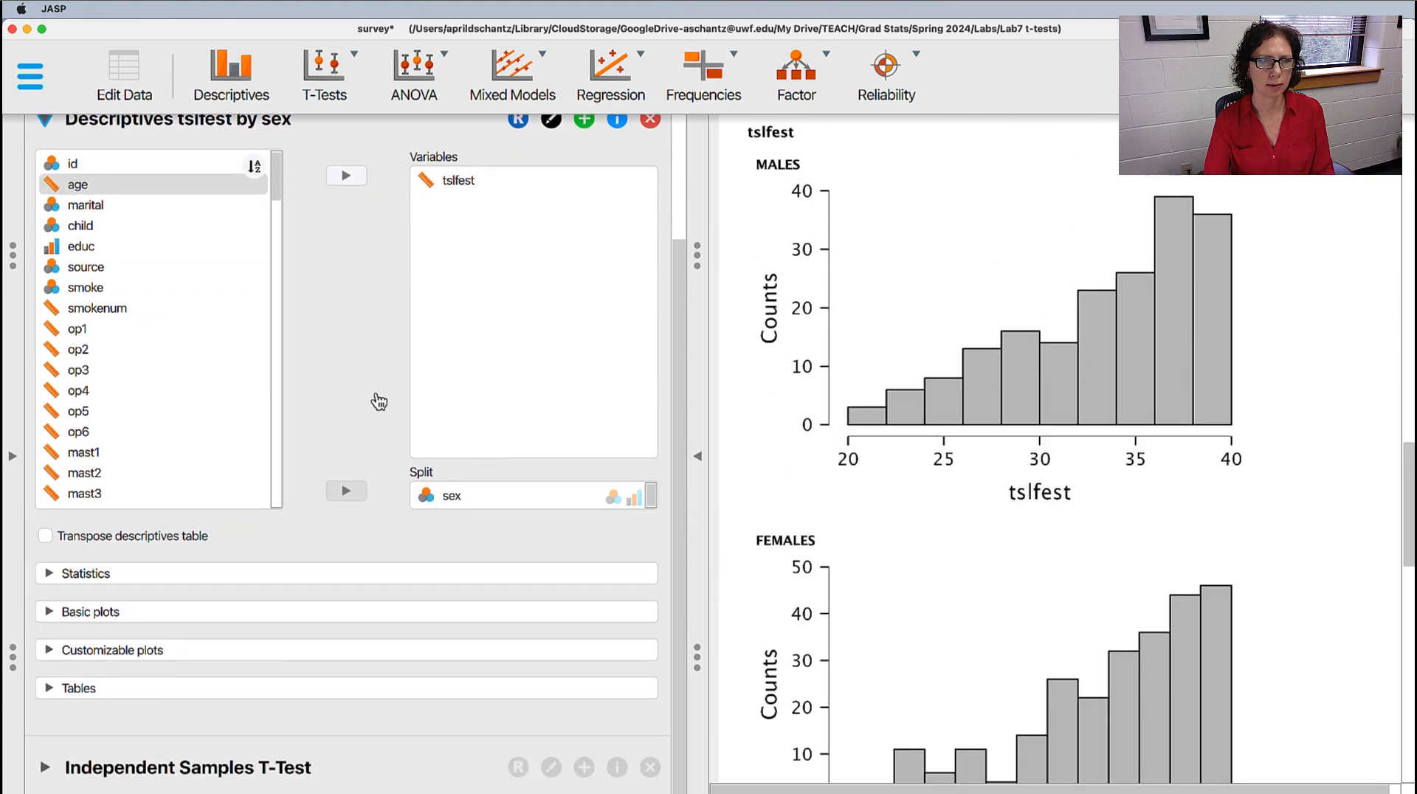
pyautogui.click(71, 653)
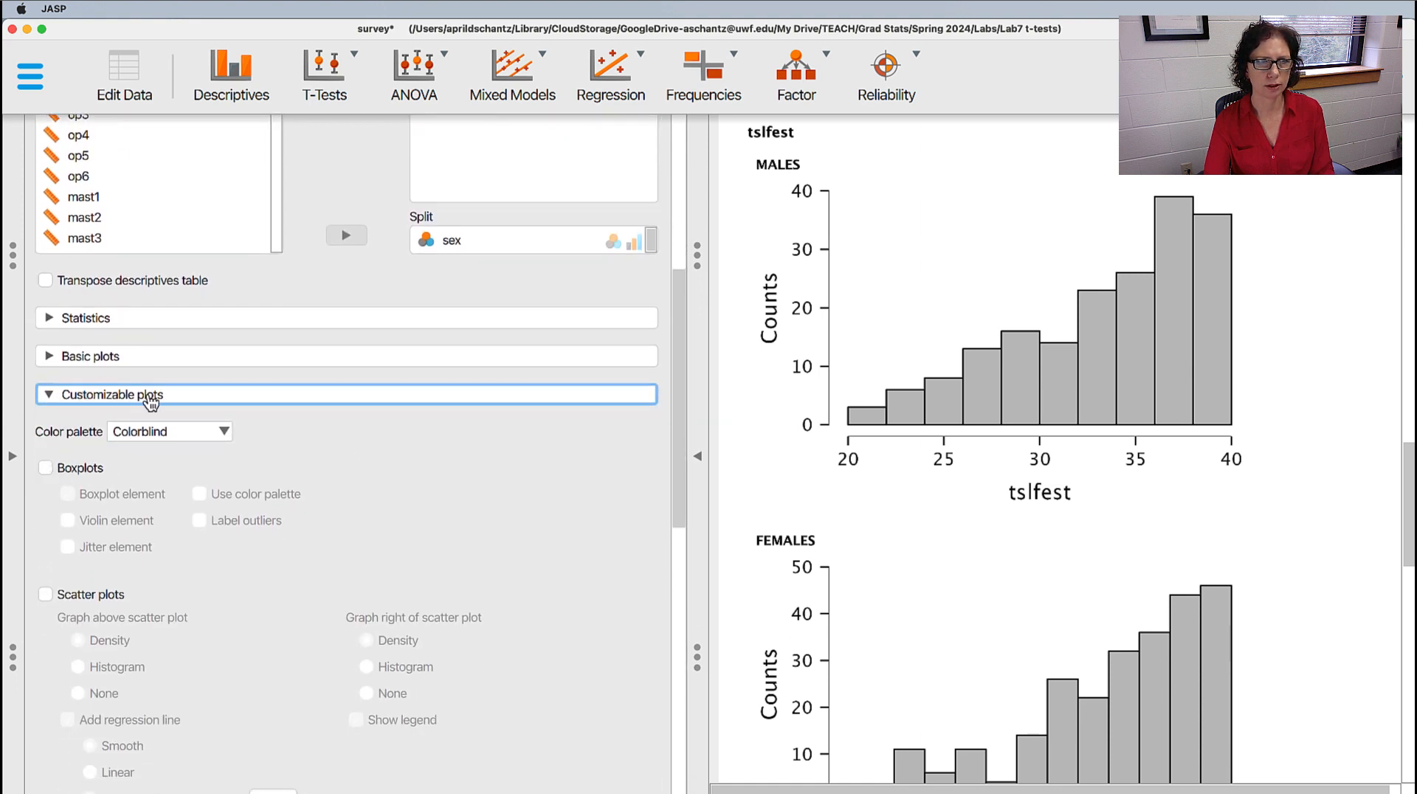
pyautogui.click(46, 469)
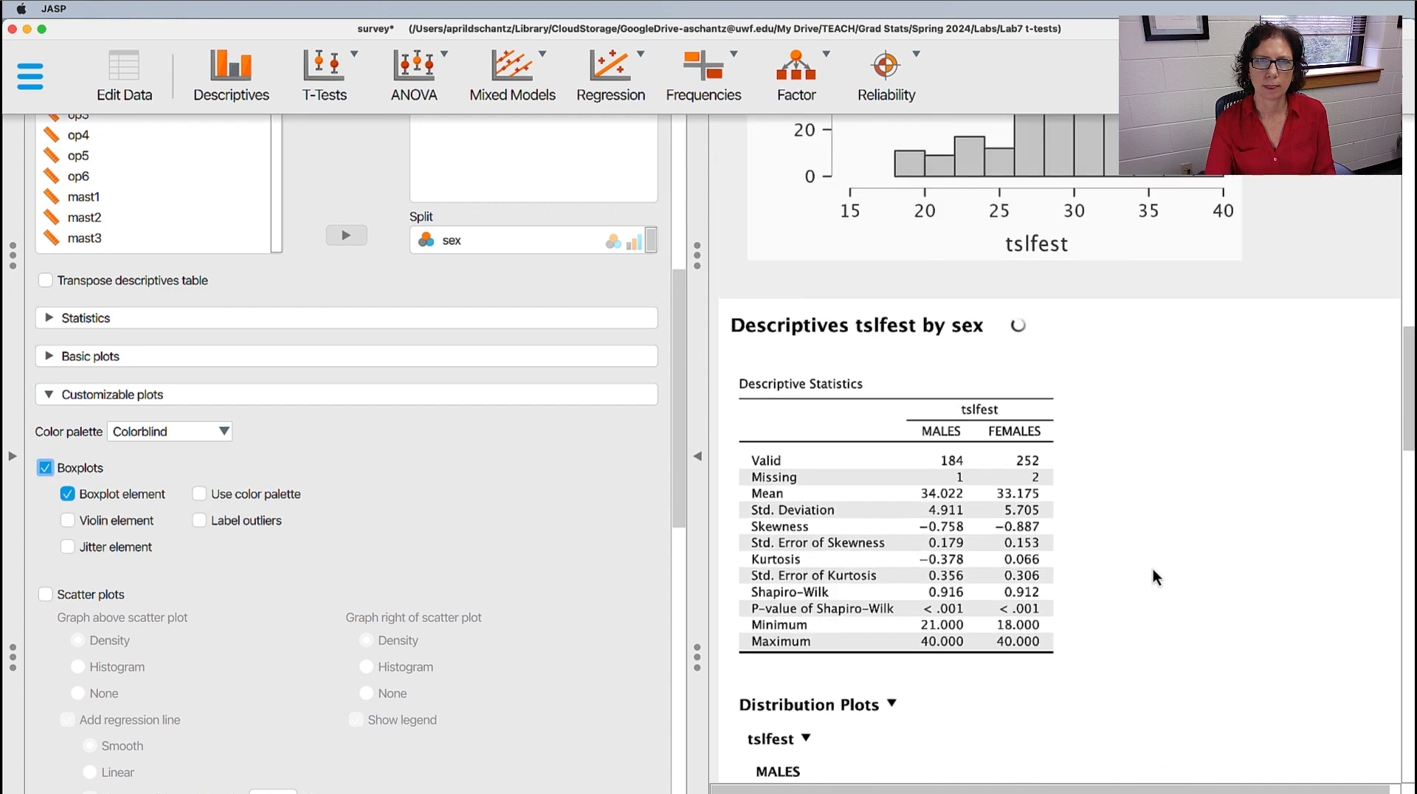
pyautogui.scroll(5, 1152, 576)
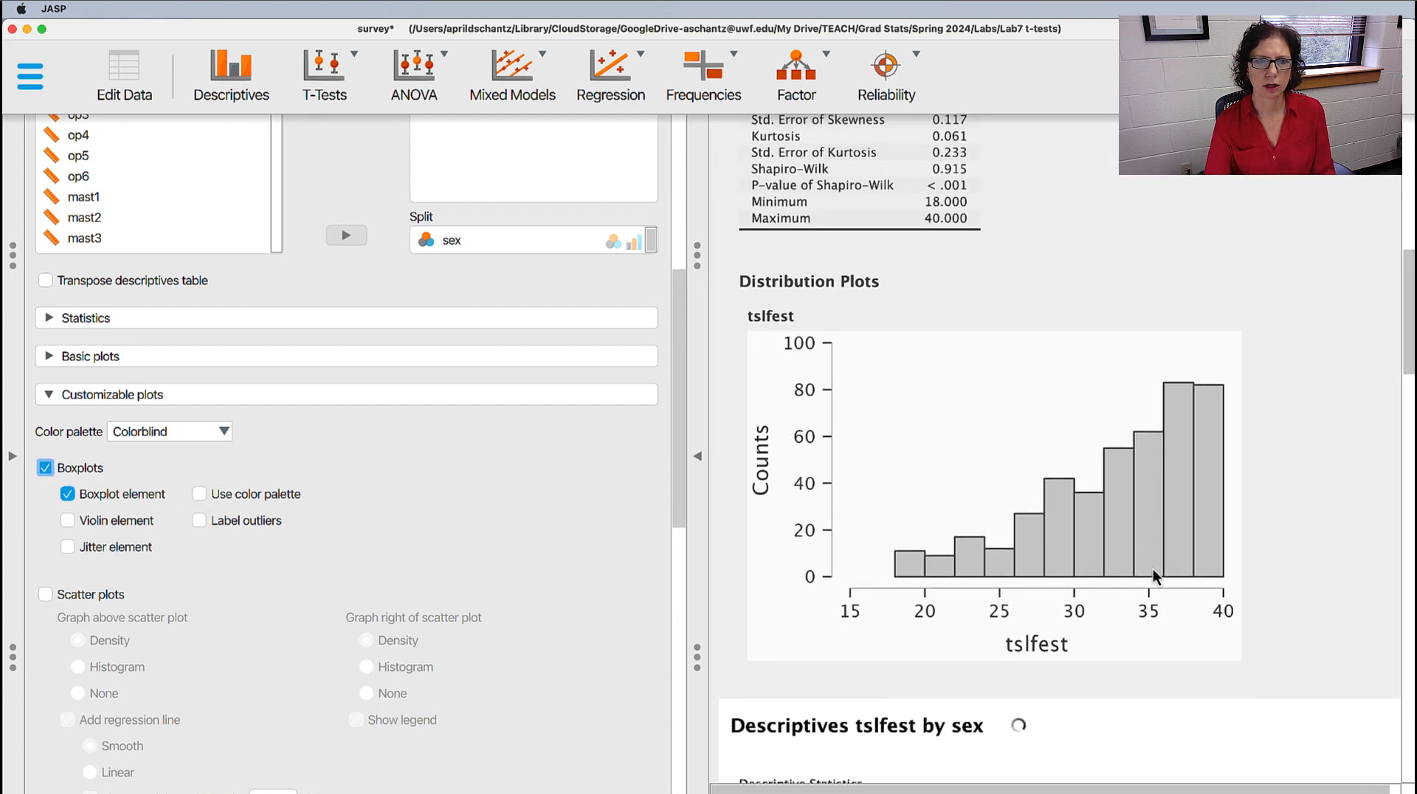
pyautogui.scroll(-10, 1152, 576)
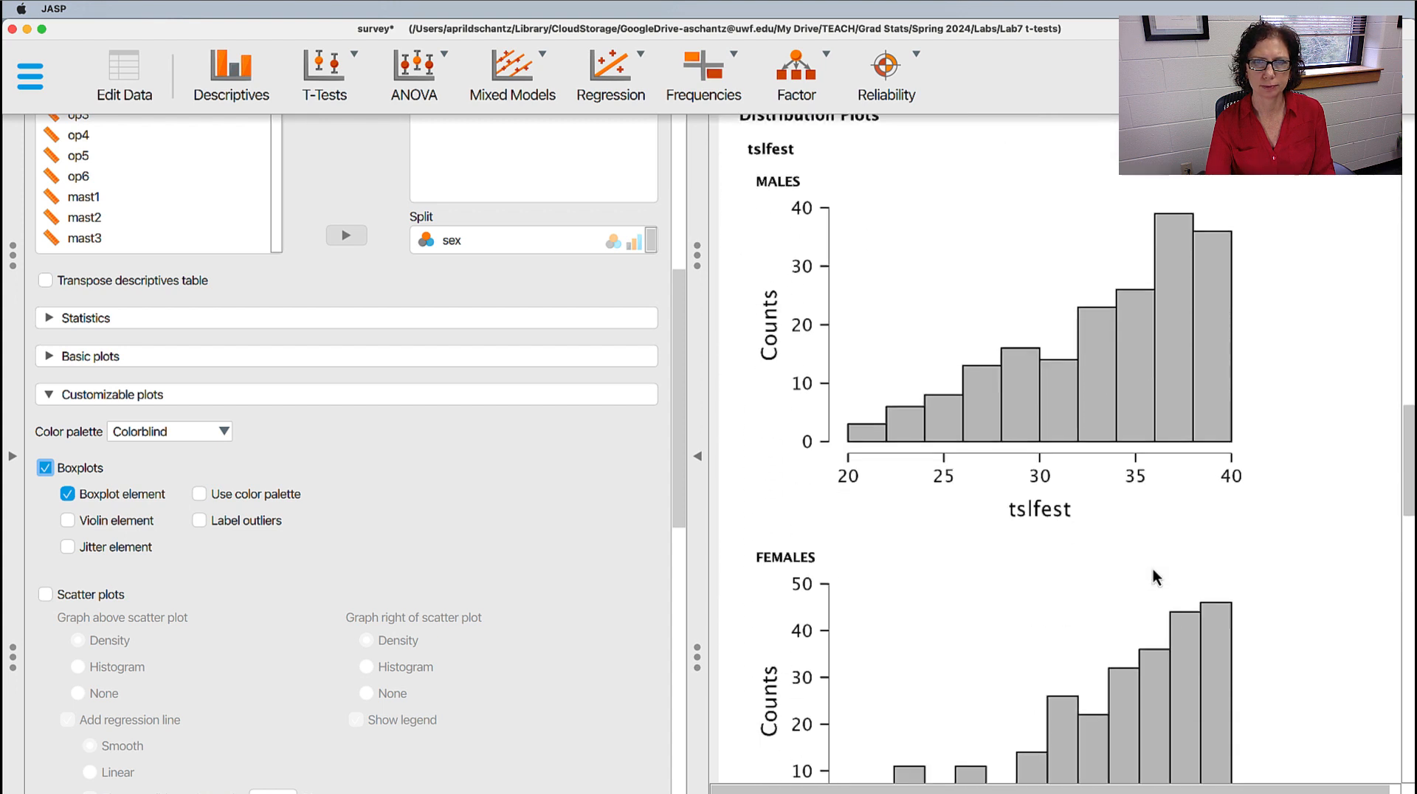
pyautogui.scroll(-9, 1153, 569)
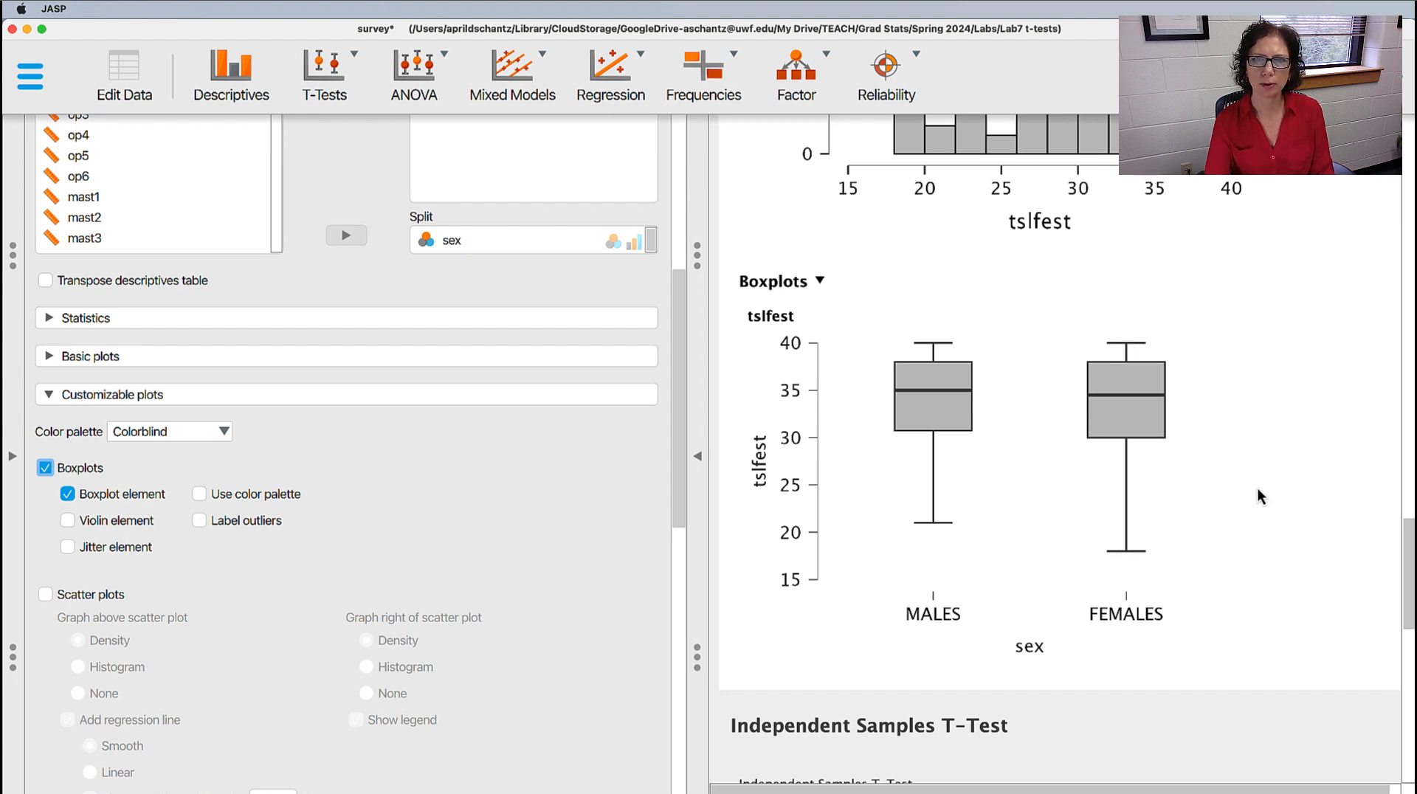
pyautogui.scroll(-10, 1258, 490)
pyautogui.scroll(-5, 1257, 489)
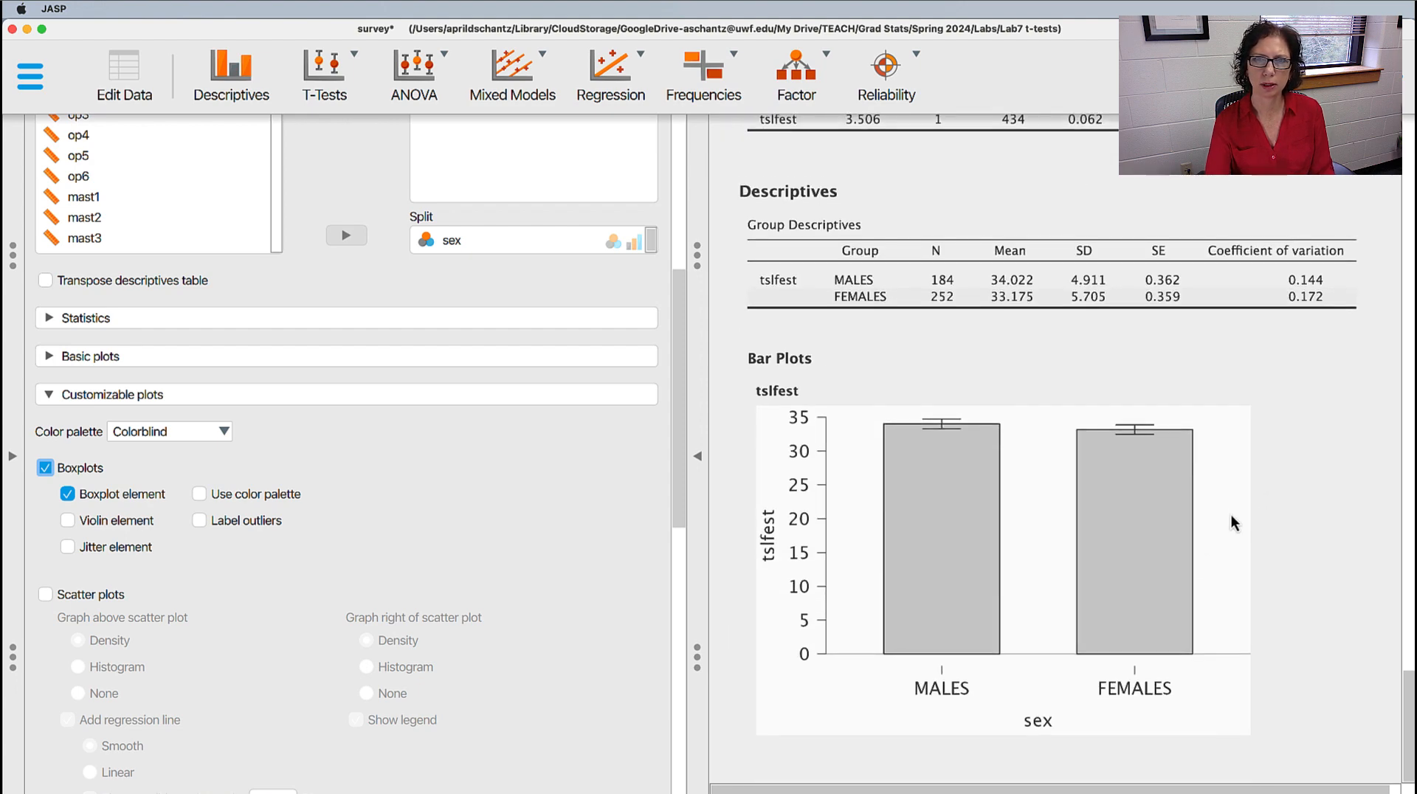
pyautogui.click(1294, 538)
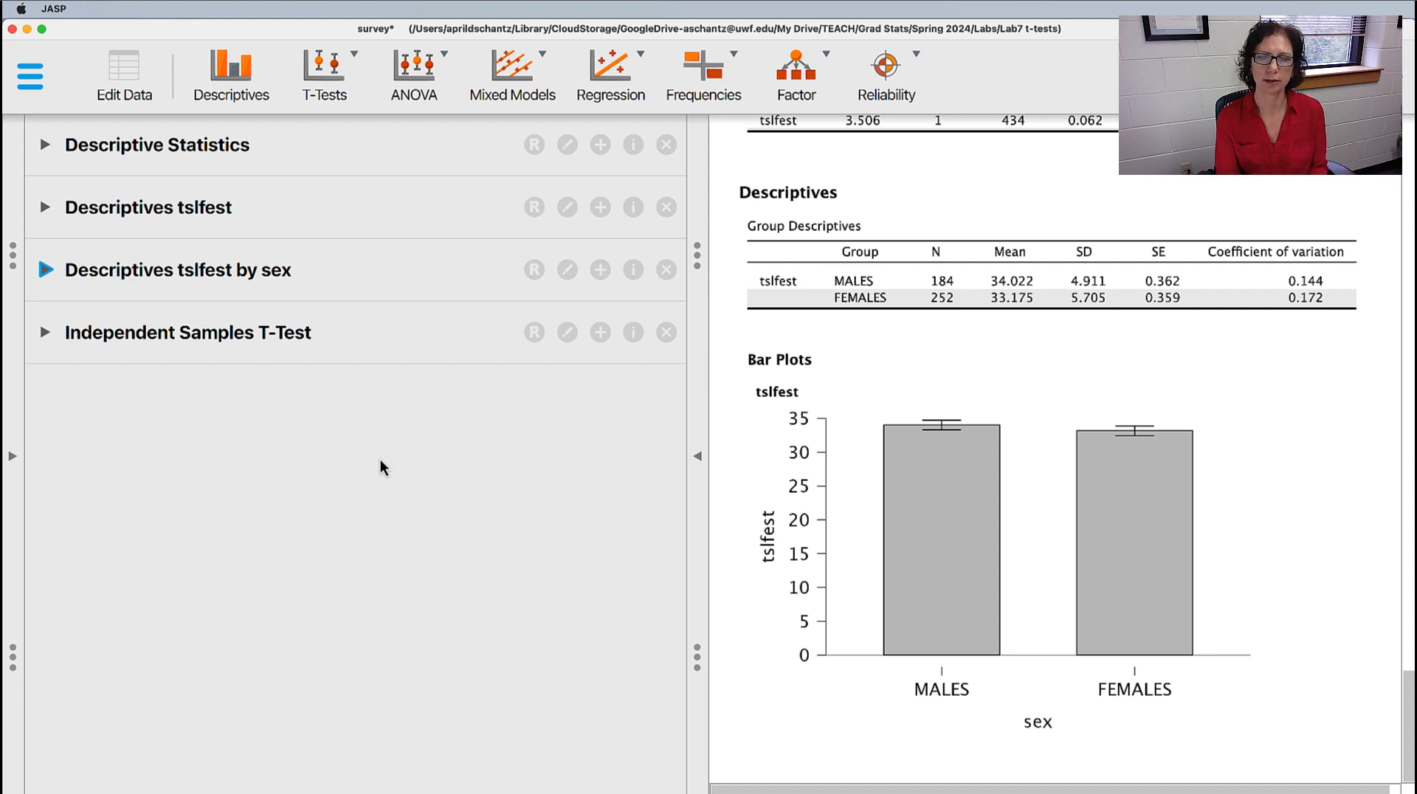
# Open experim.sav from the Lab7 t-tests folder and enlarge its data window to fill the screen
pyautogui.click(39, 83)
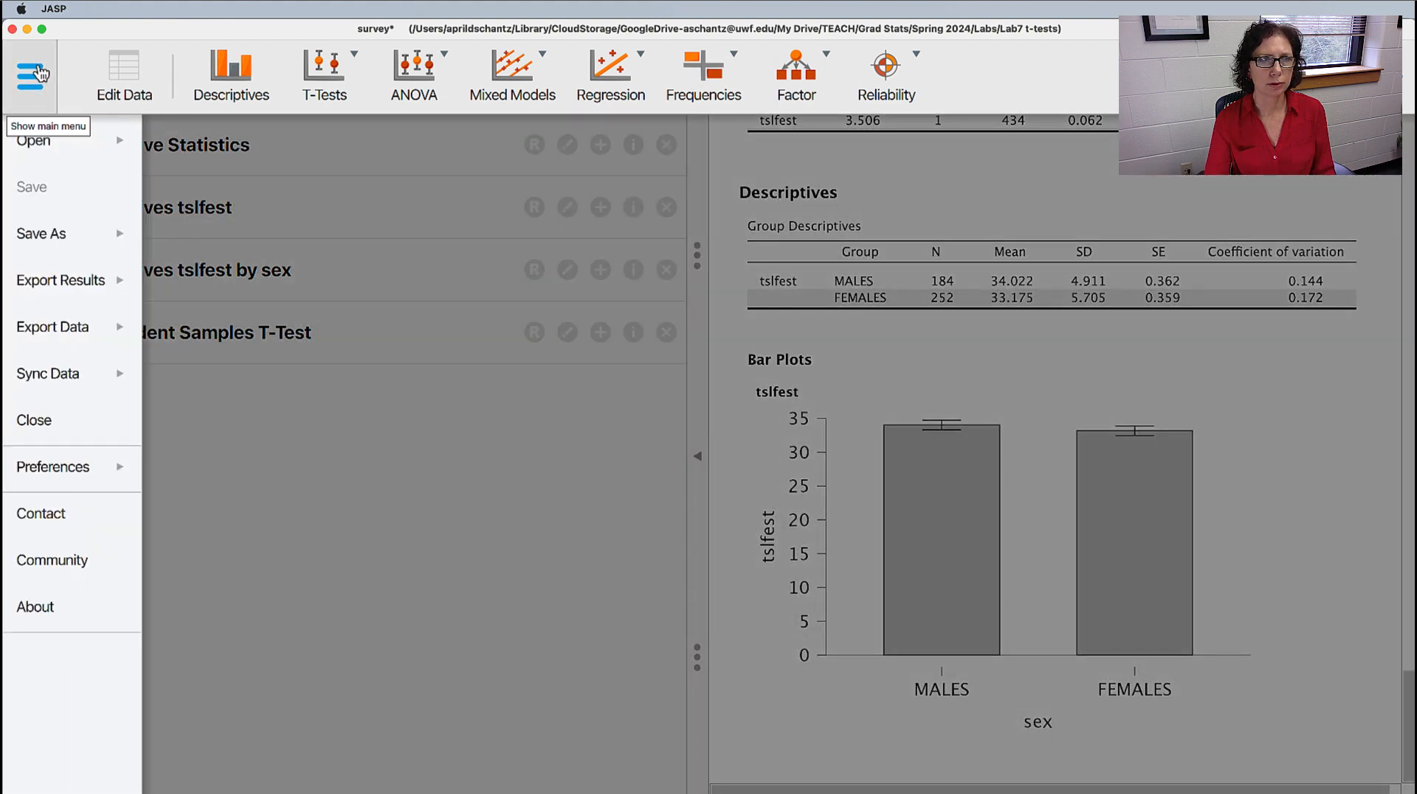
pyautogui.click(51, 145)
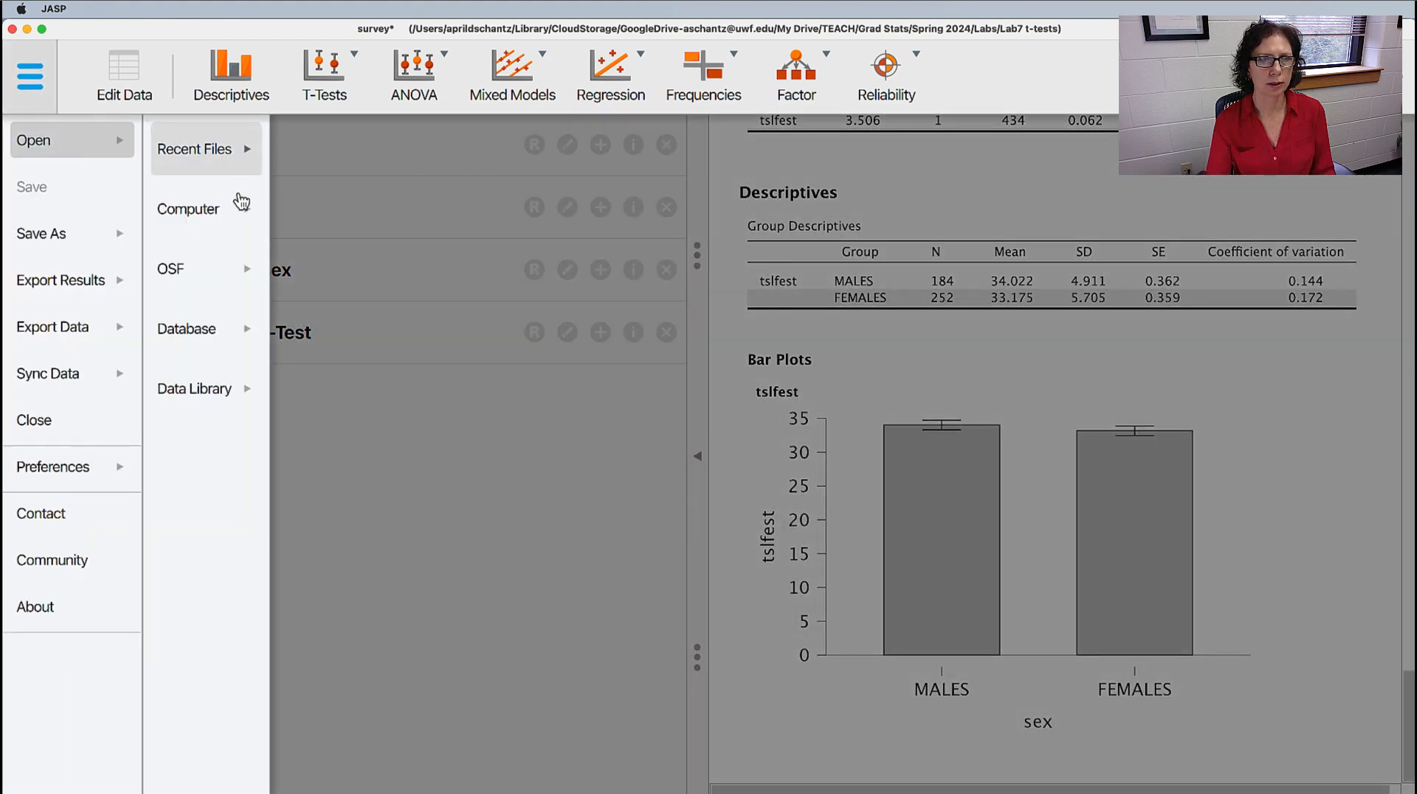
pyautogui.click(225, 215)
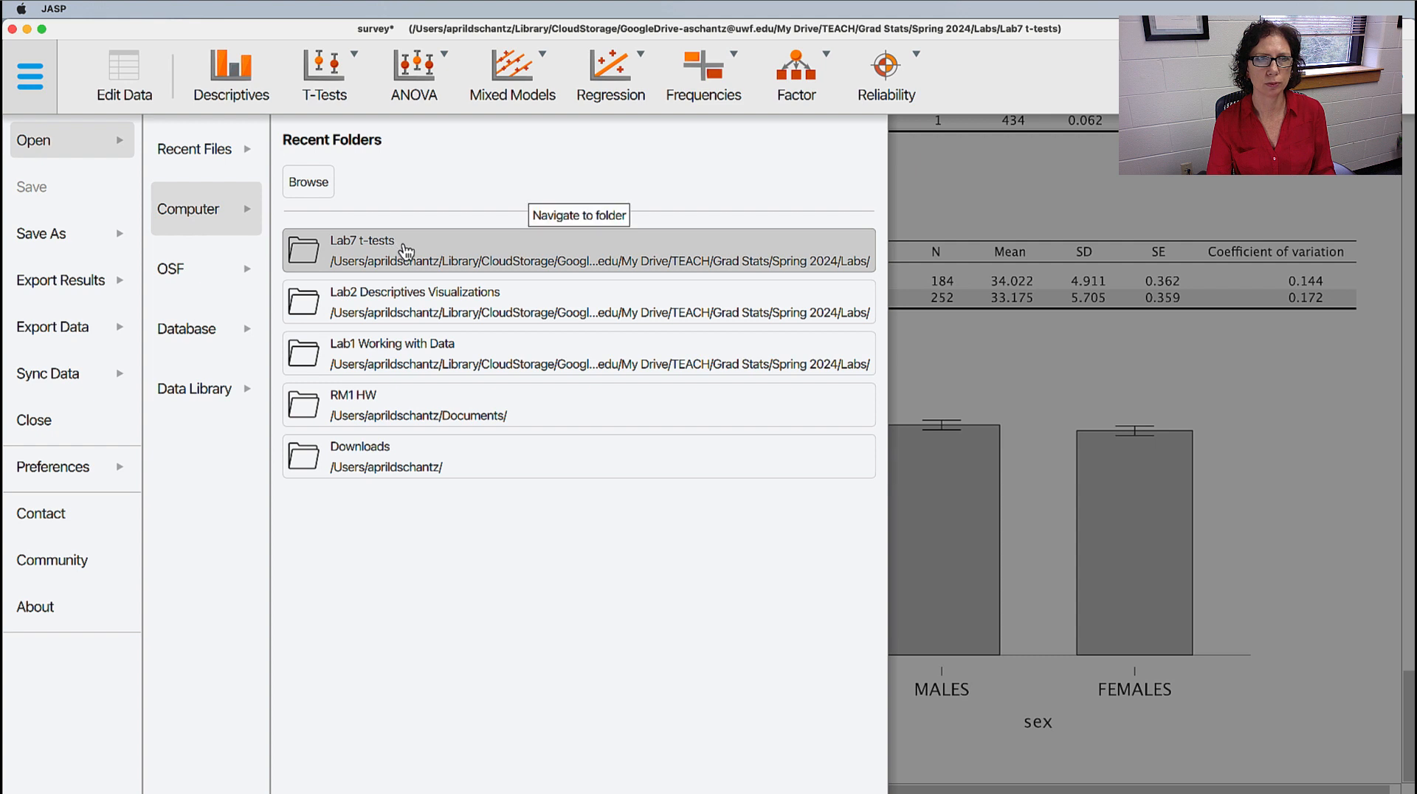
pyautogui.click(405, 252)
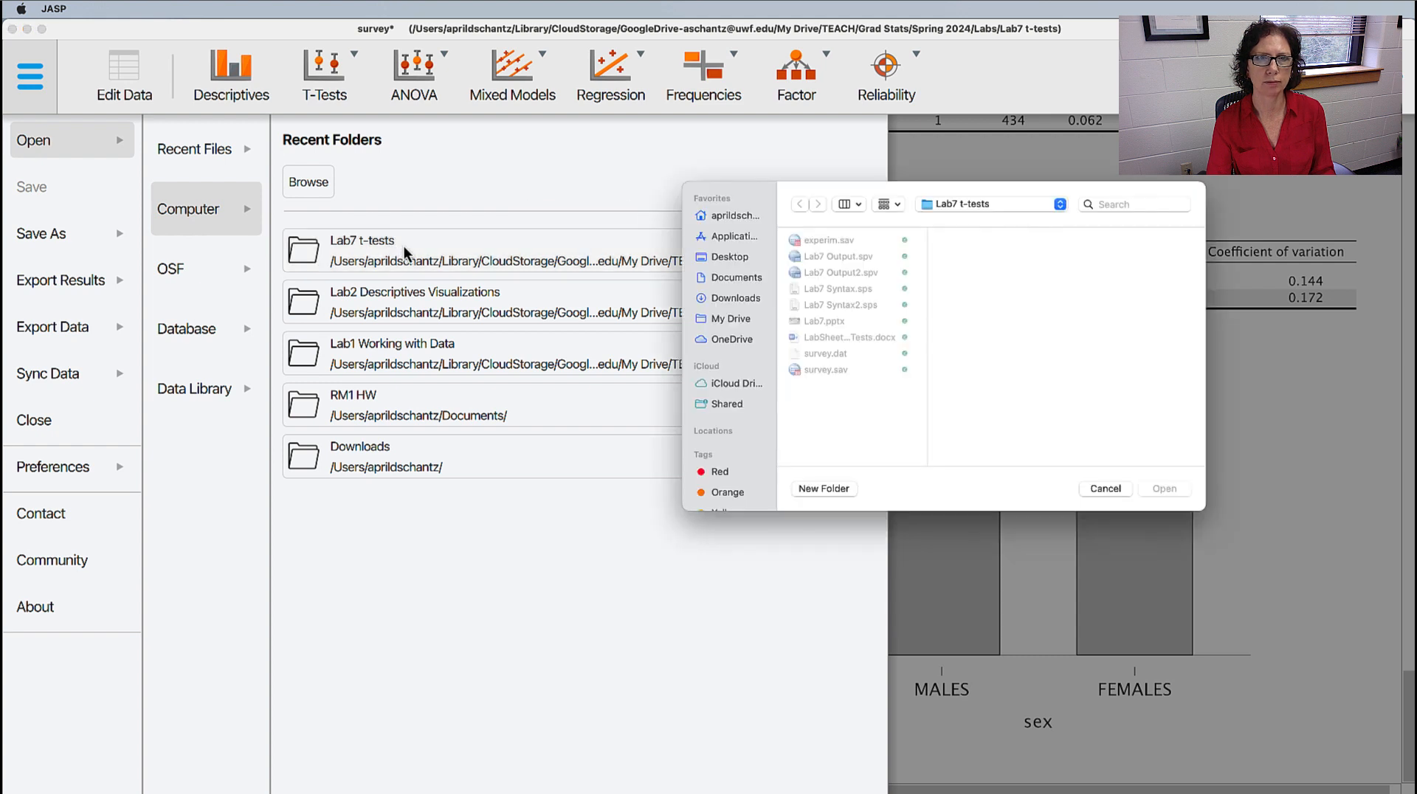
pyautogui.click(827, 241)
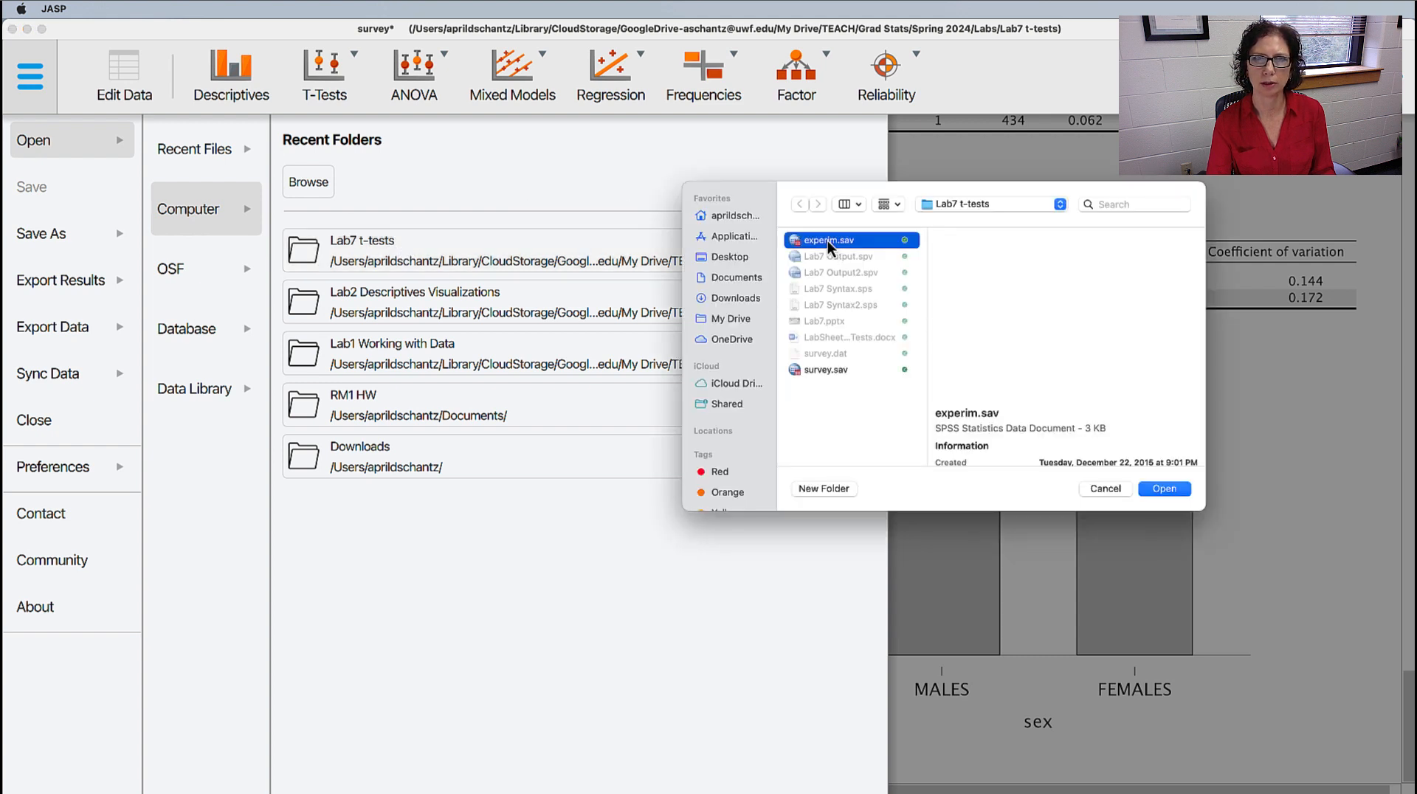
pyautogui.click(1165, 488)
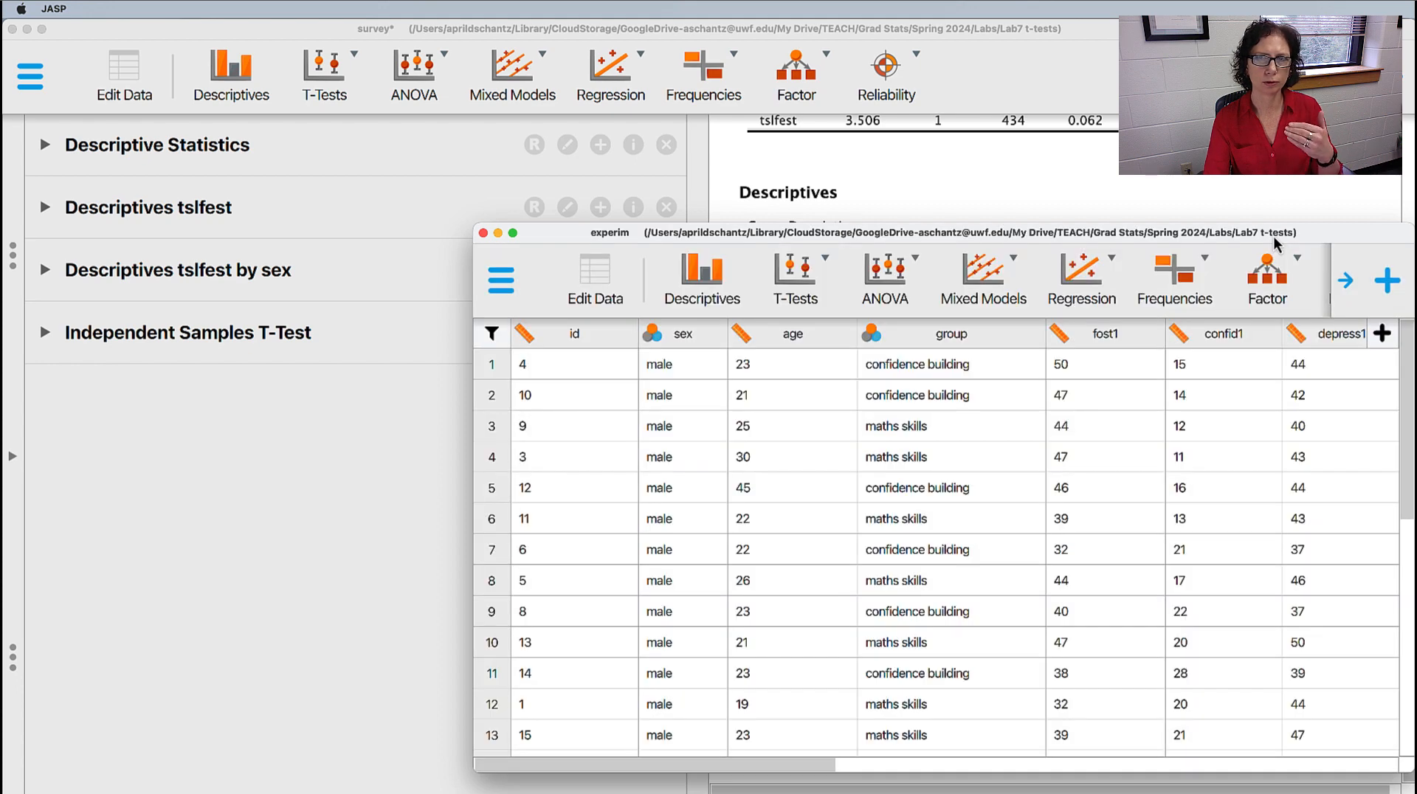
pyautogui.moveTo(1331, 234); pyautogui.dragTo(853, 10)
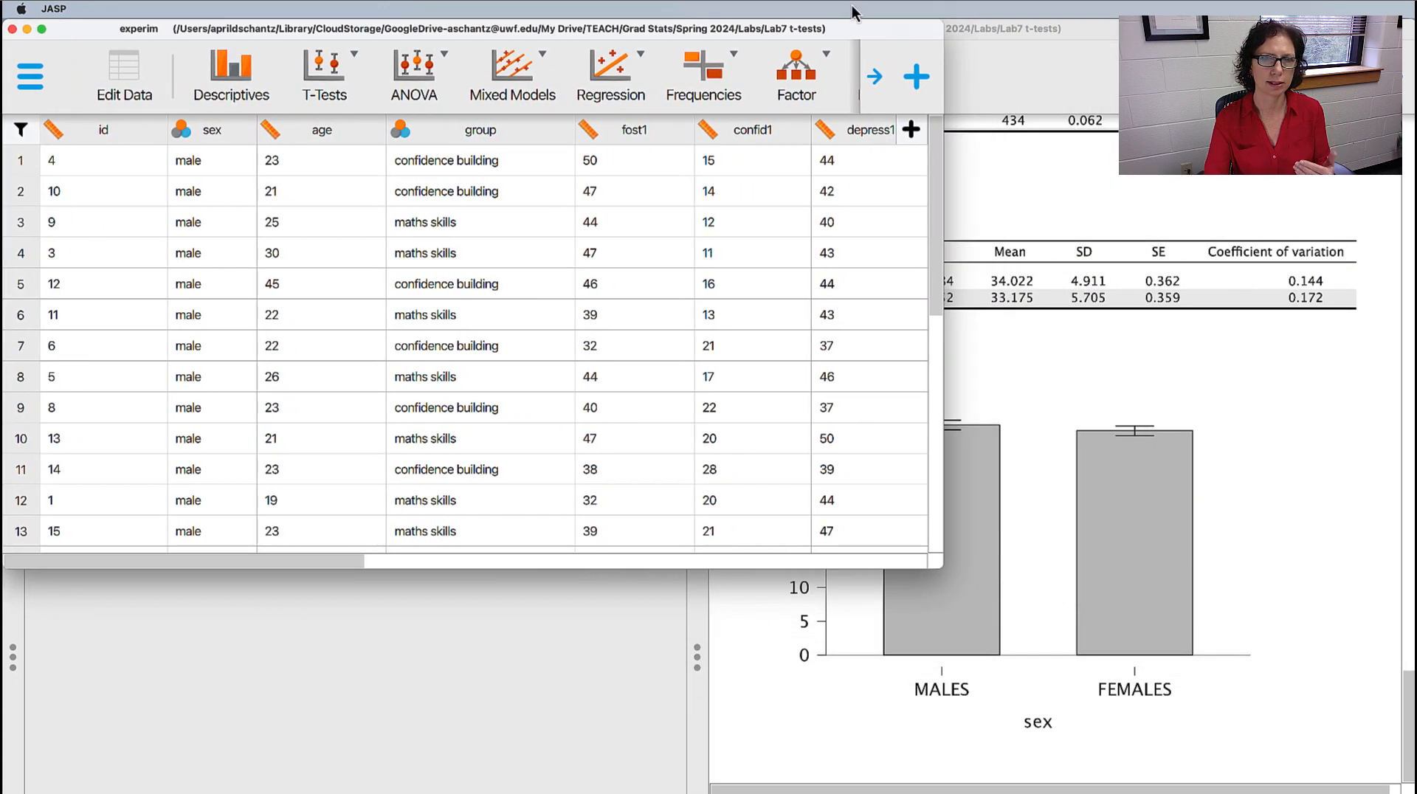
pyautogui.moveTo(937, 564); pyautogui.dragTo(1409, 788)
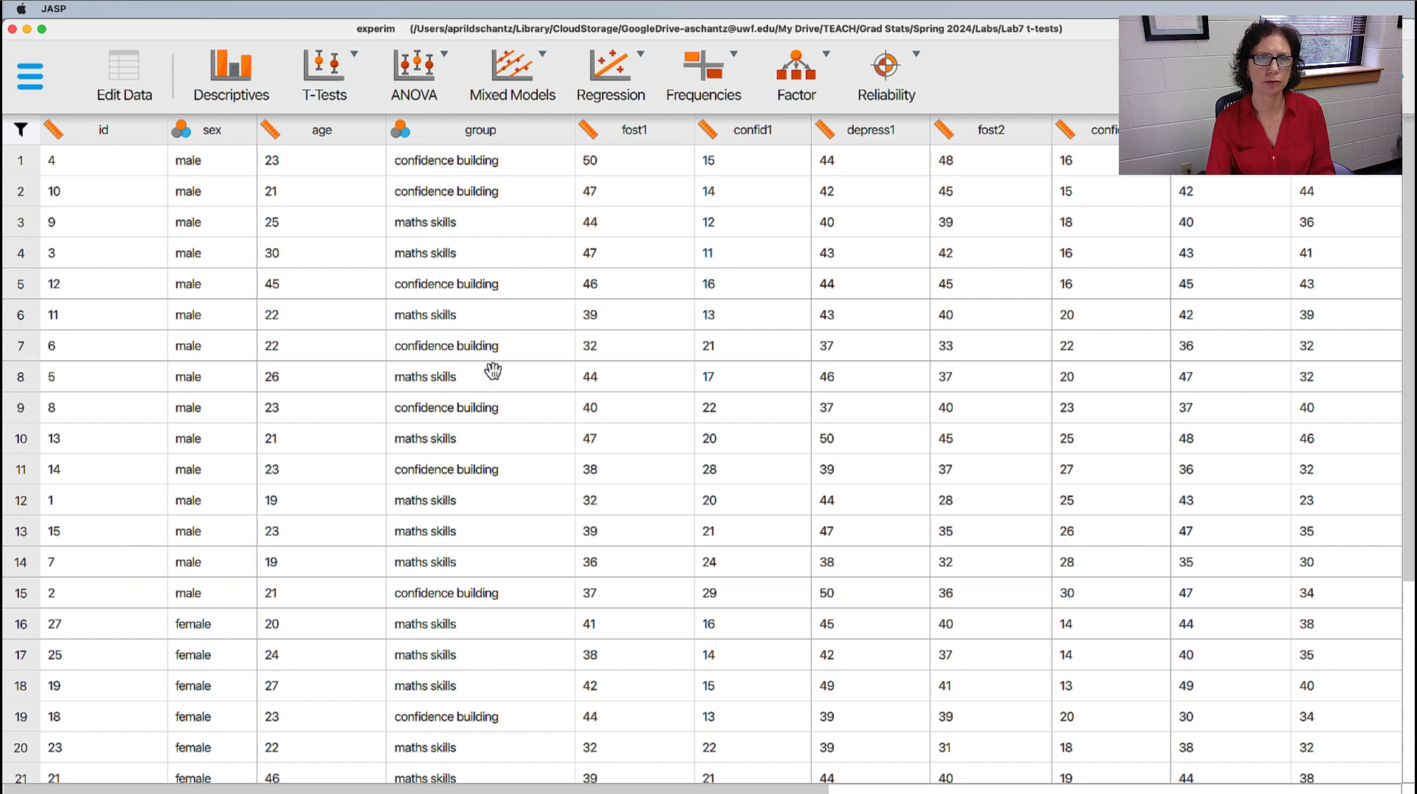
# Look across the experim data columns and set the id variable's measurement level to Nominal
pyautogui.hscroll(10, 772, 228)
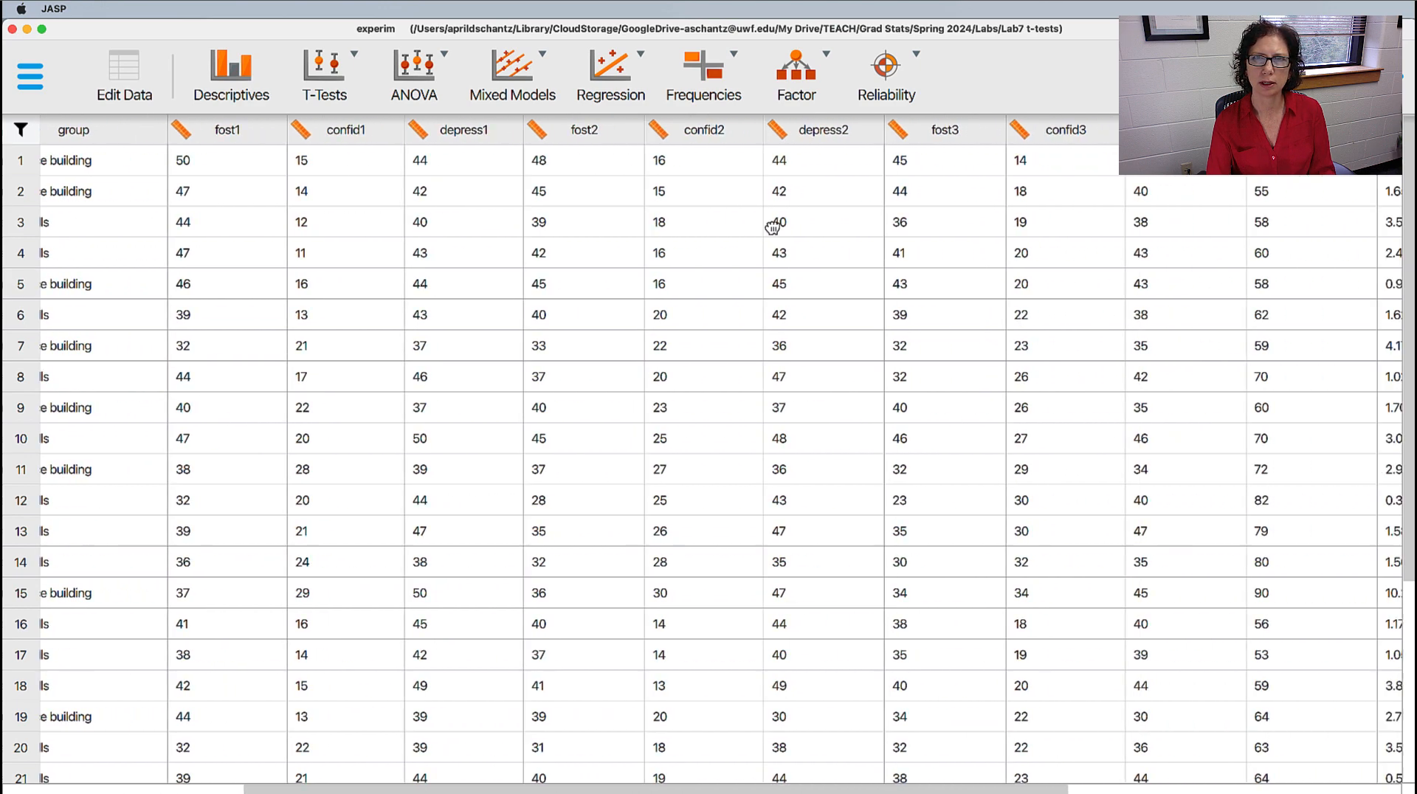
pyautogui.hscroll(5, 777, 230)
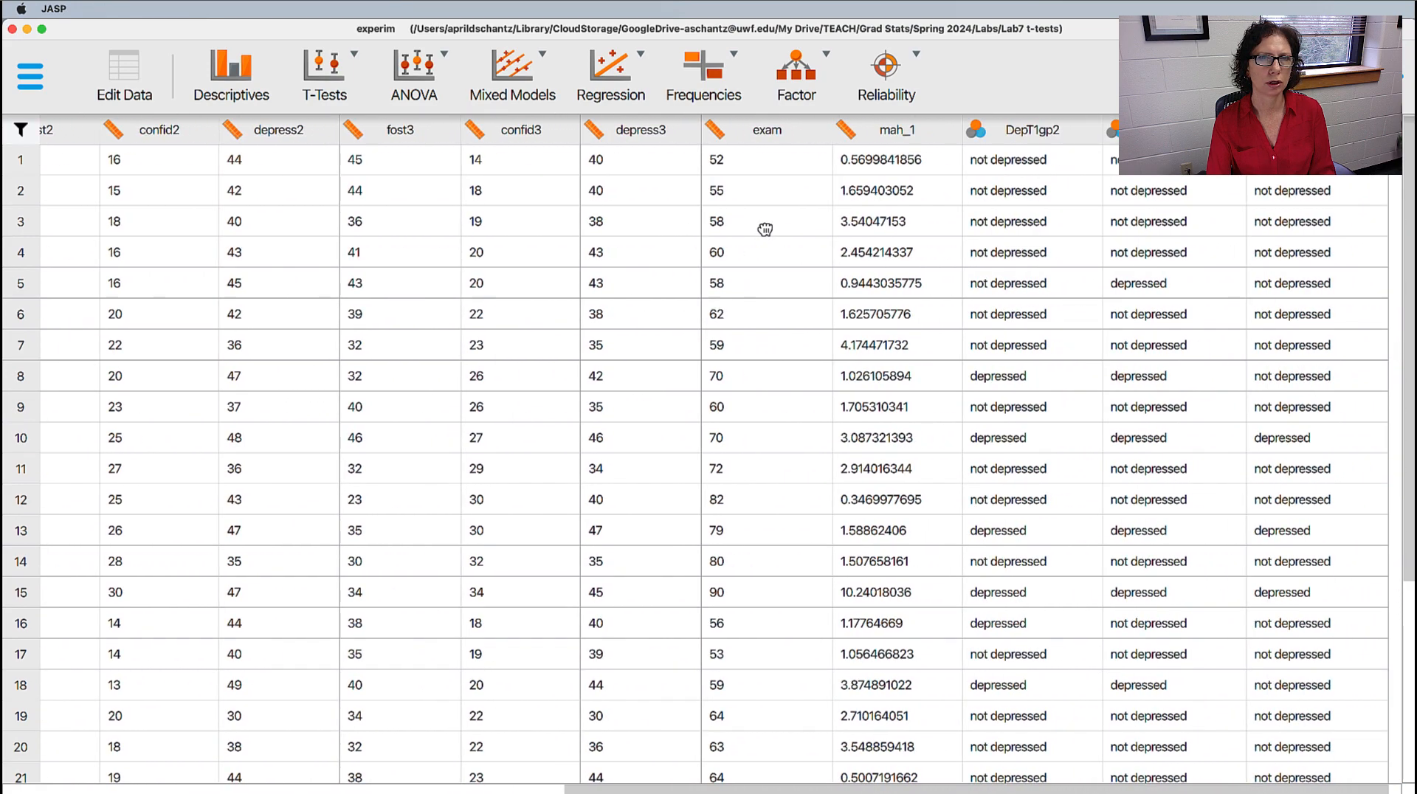
pyautogui.hscroll(1, 781, 233)
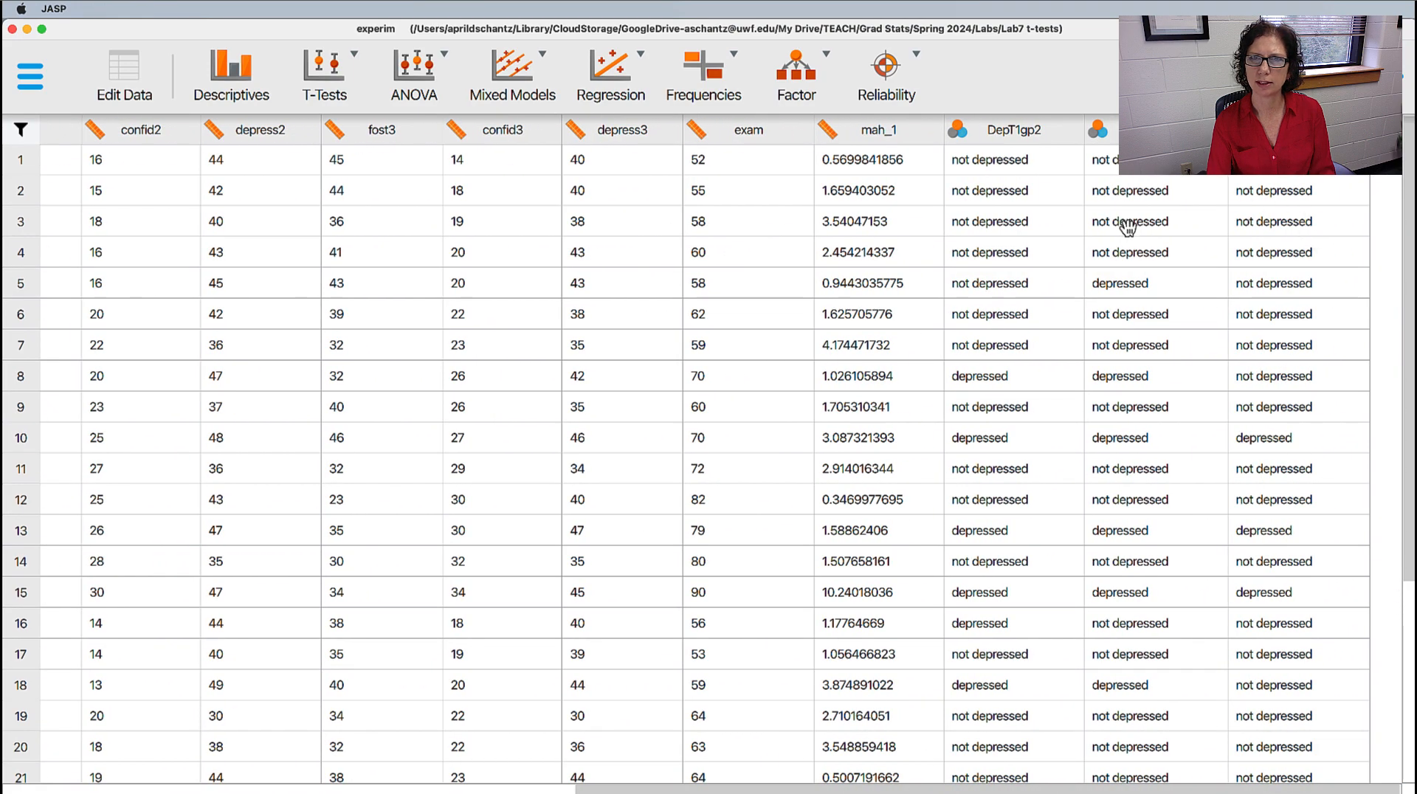
pyautogui.hscroll(-15, 1125, 224)
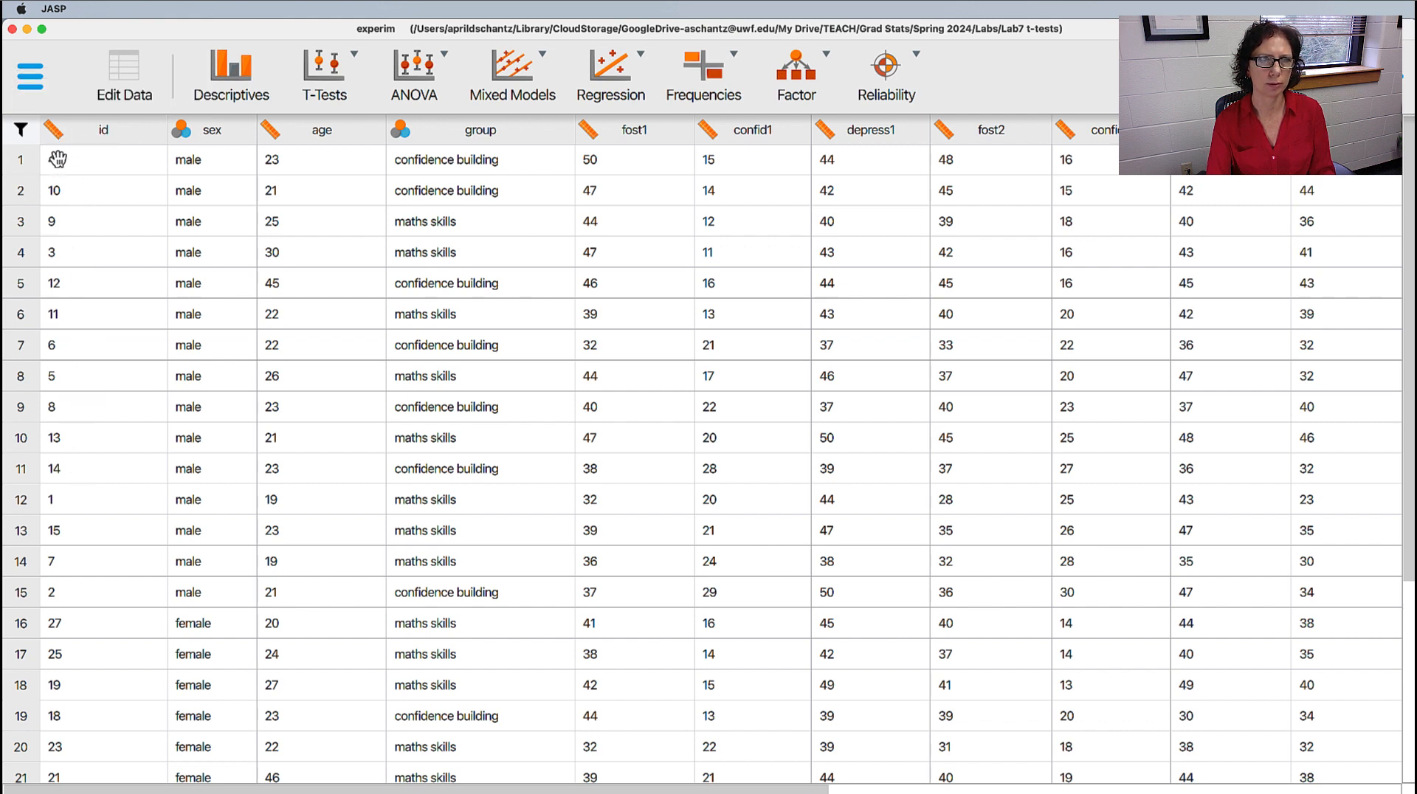
pyautogui.click(54, 132)
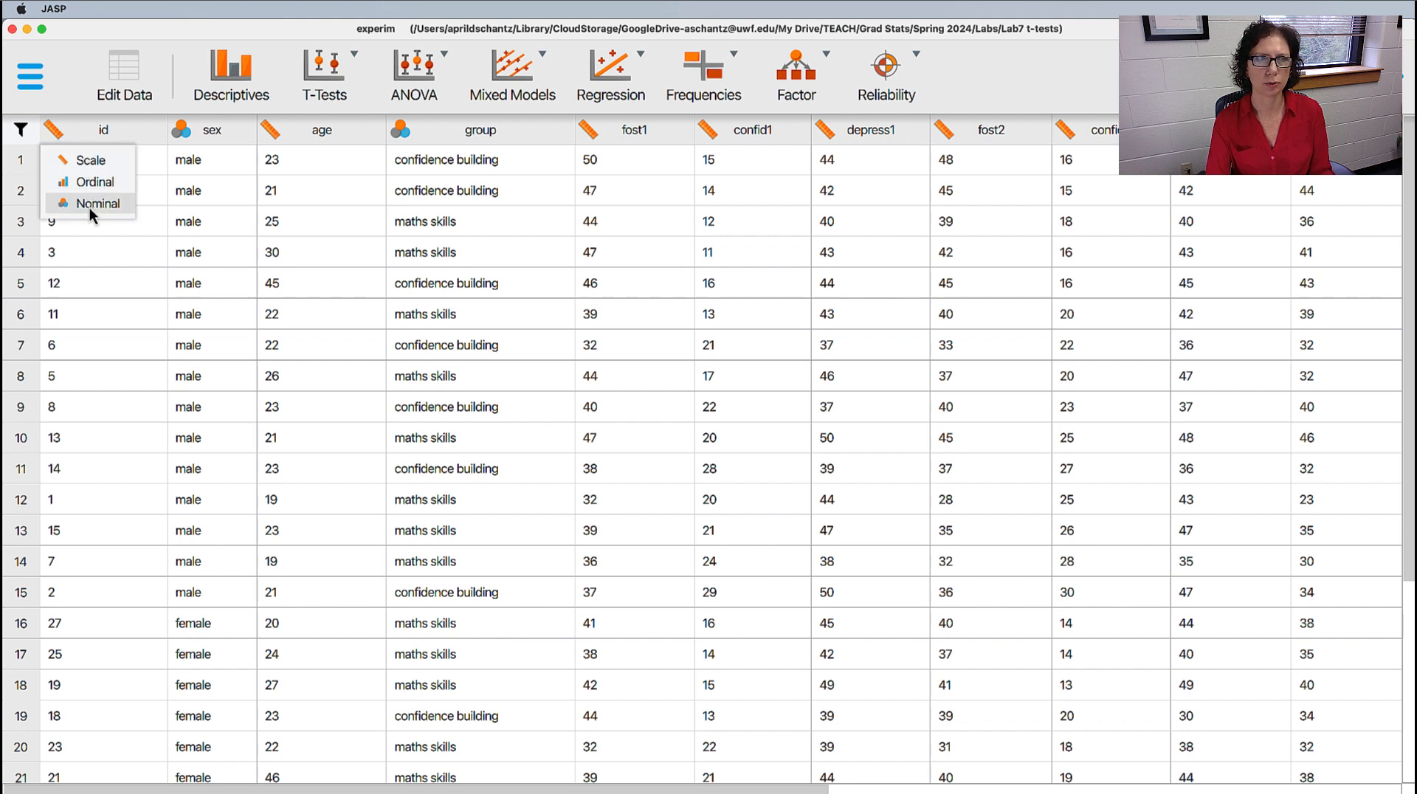
pyautogui.click(95, 205)
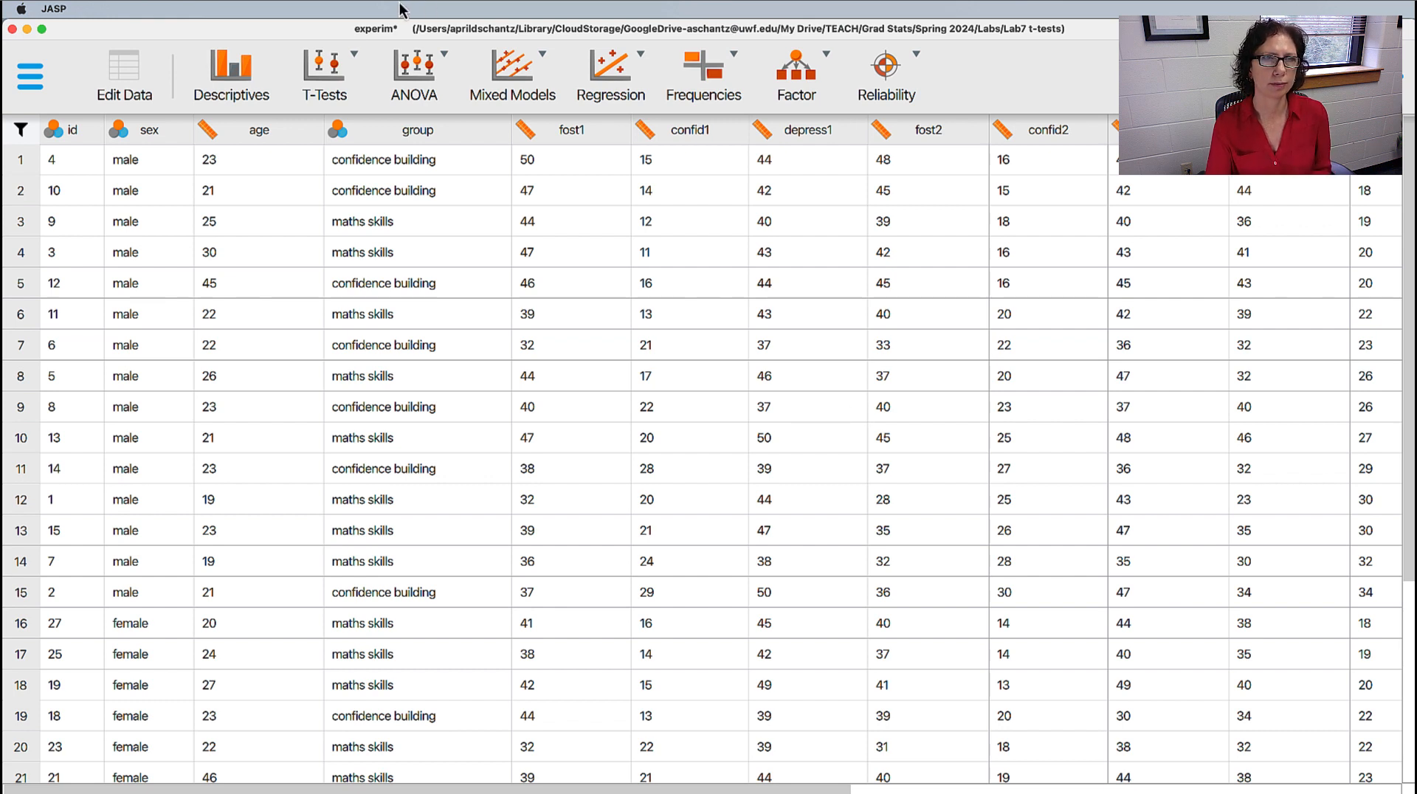
# Start a Descriptive Statistics analysis on the experim data with fost1 and fost2 as the variables
pyautogui.click(234, 76)
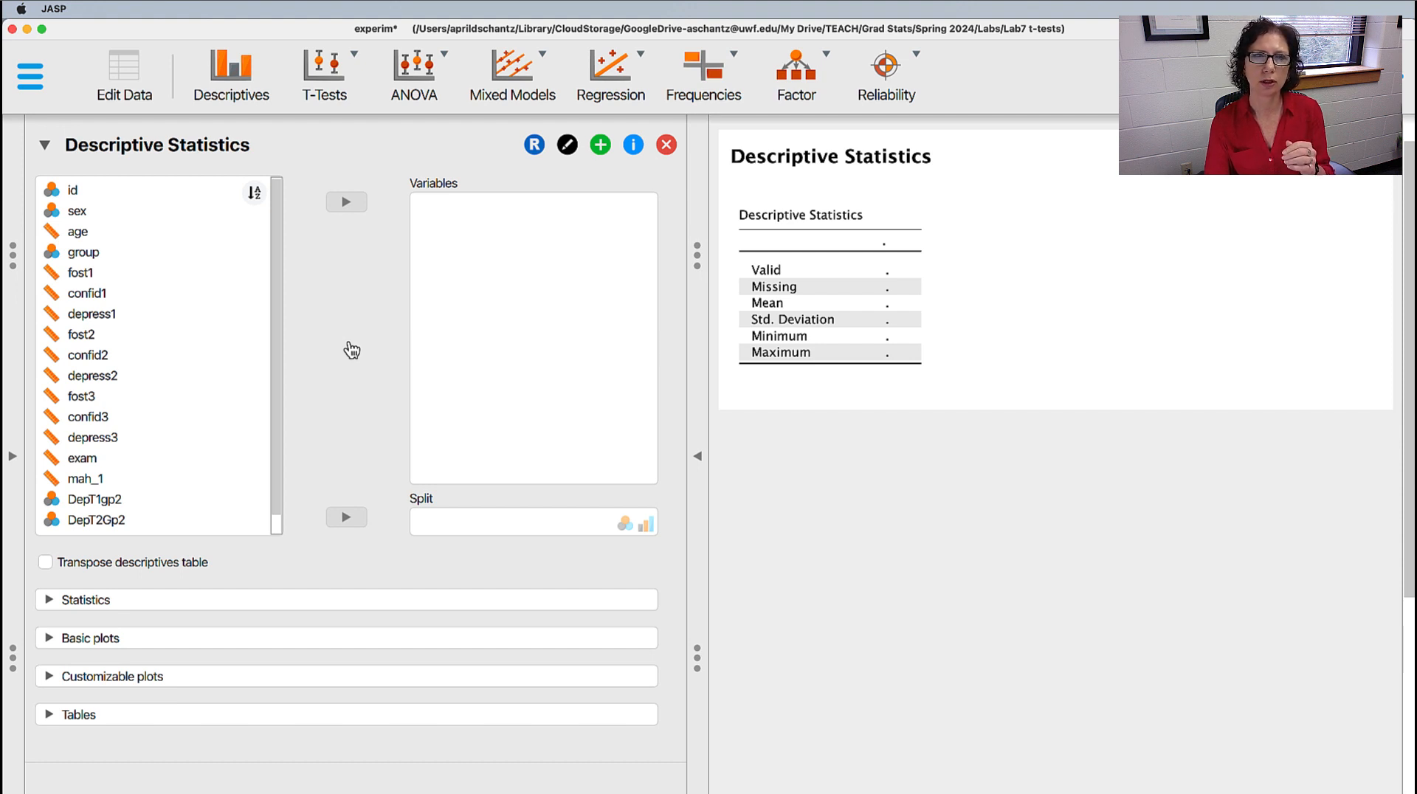
pyautogui.click(98, 273)
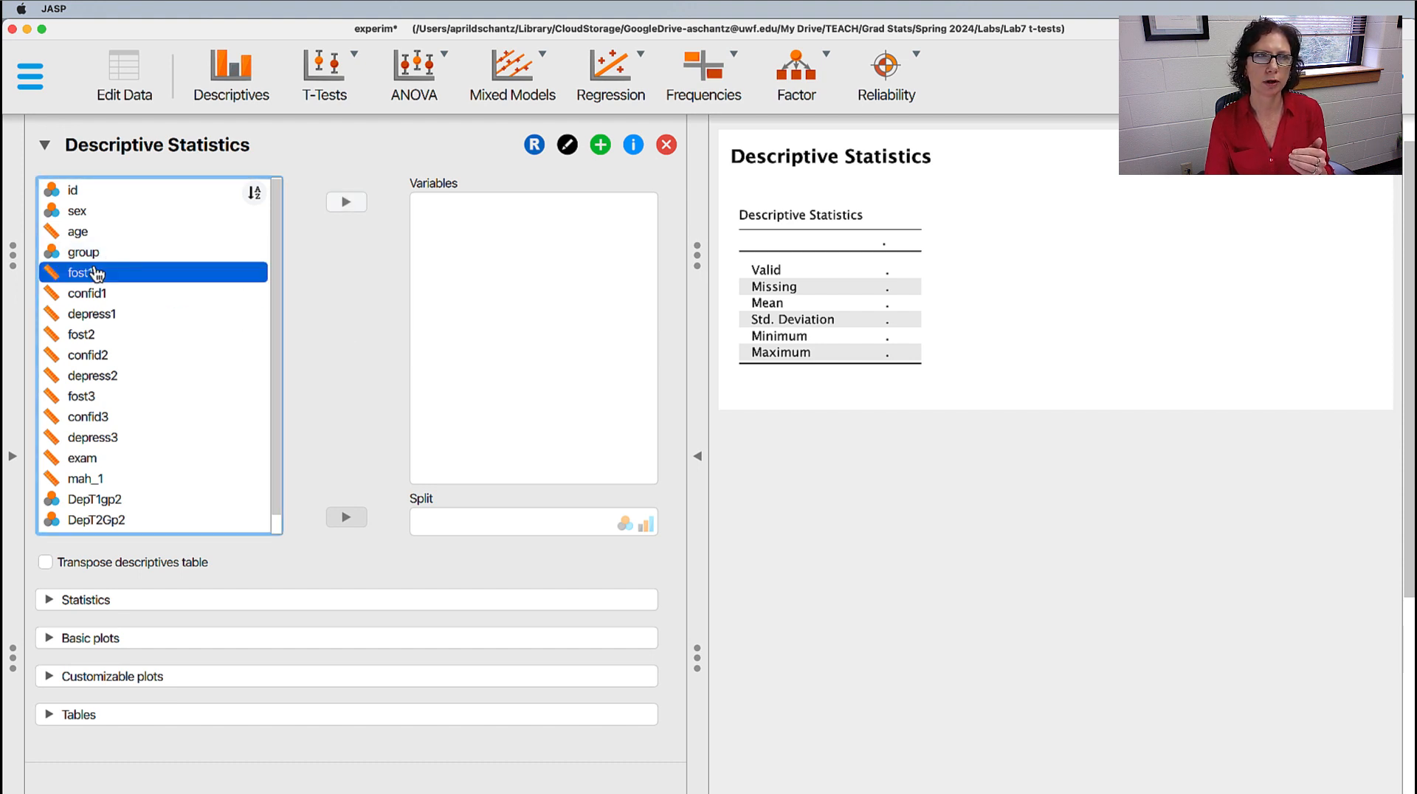
pyautogui.keyDown('super'); pyautogui.click(90, 336); pyautogui.keyUp('super')
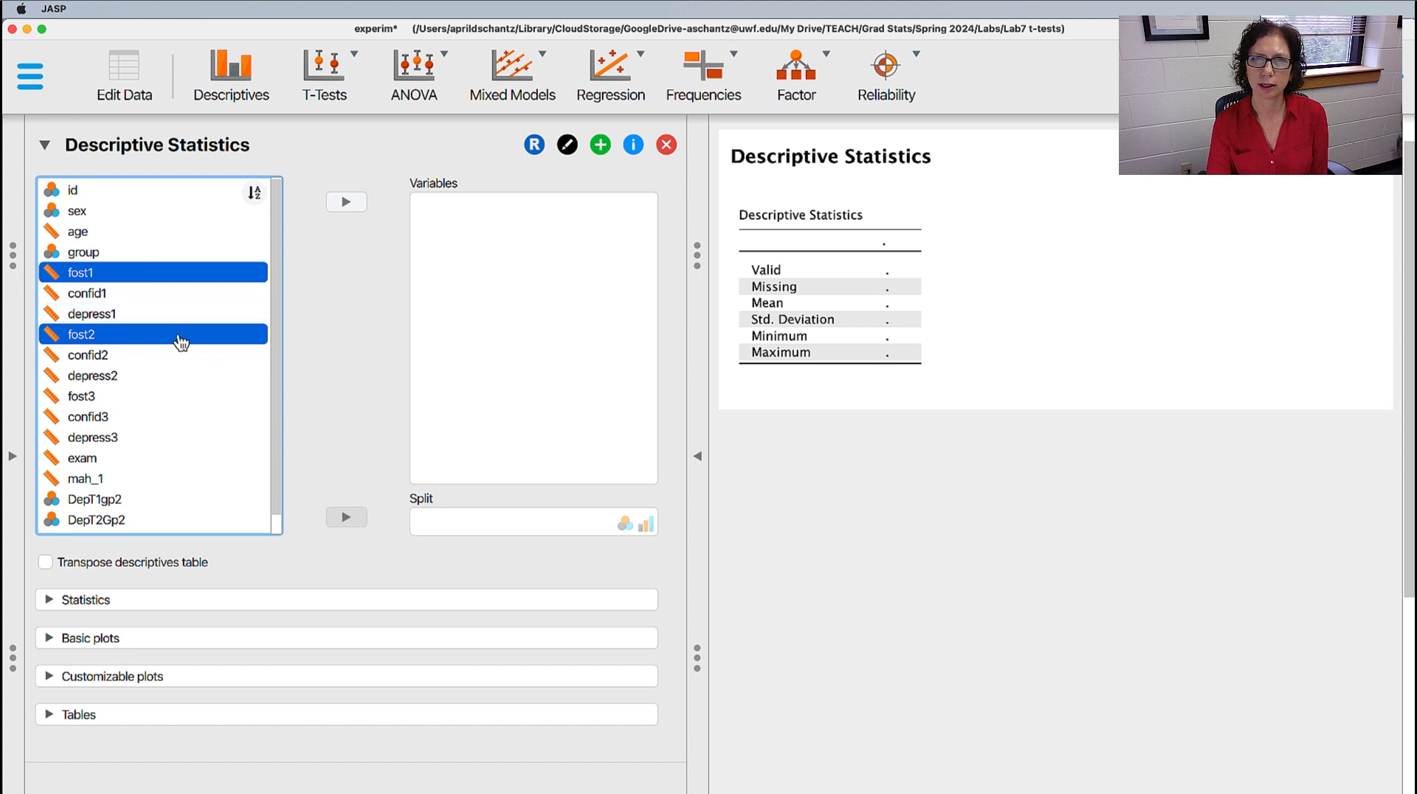
pyautogui.click(347, 203)
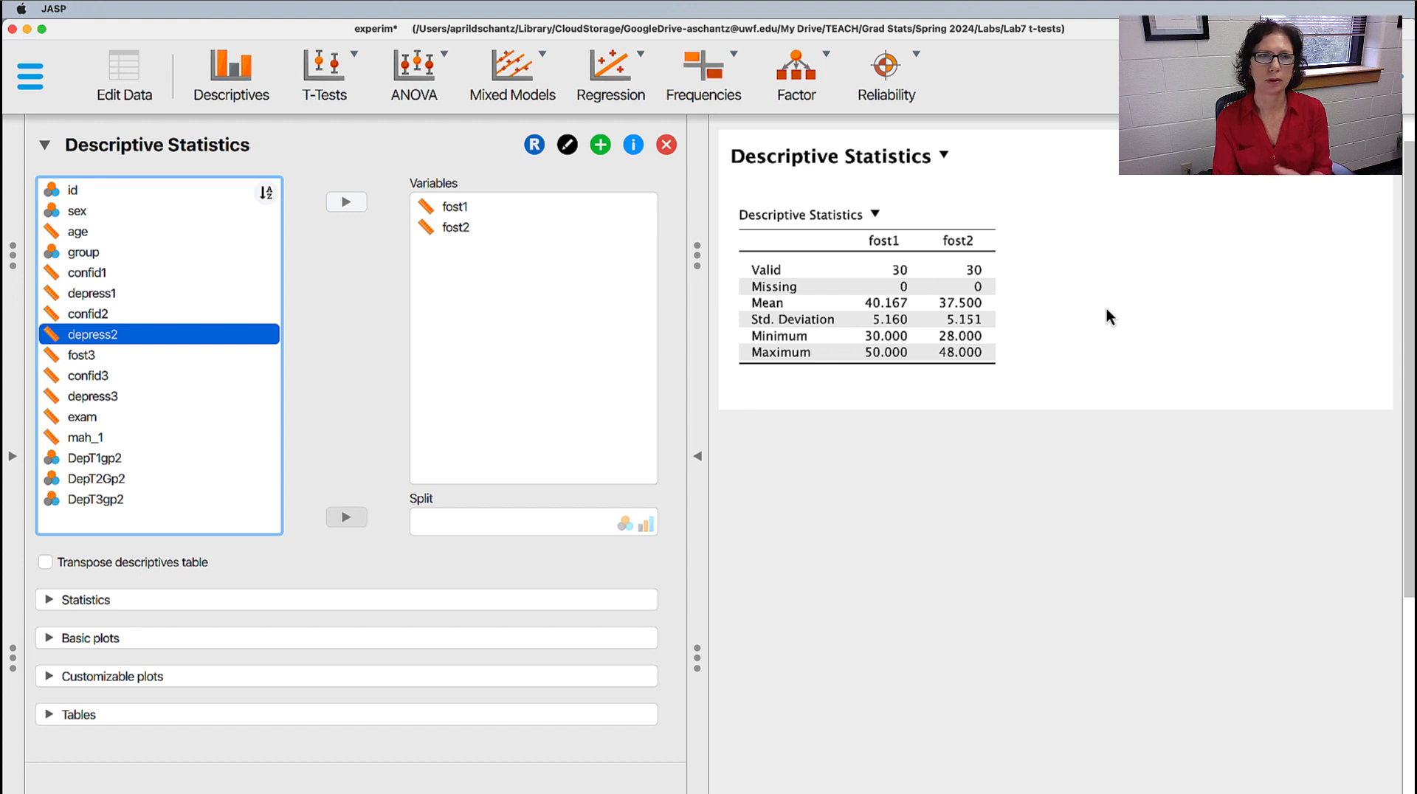
# Add distribution plots for fost1 and fost2 to the descriptives
pyautogui.click(71, 645)
pyautogui.scroll(-5, 183, 523)
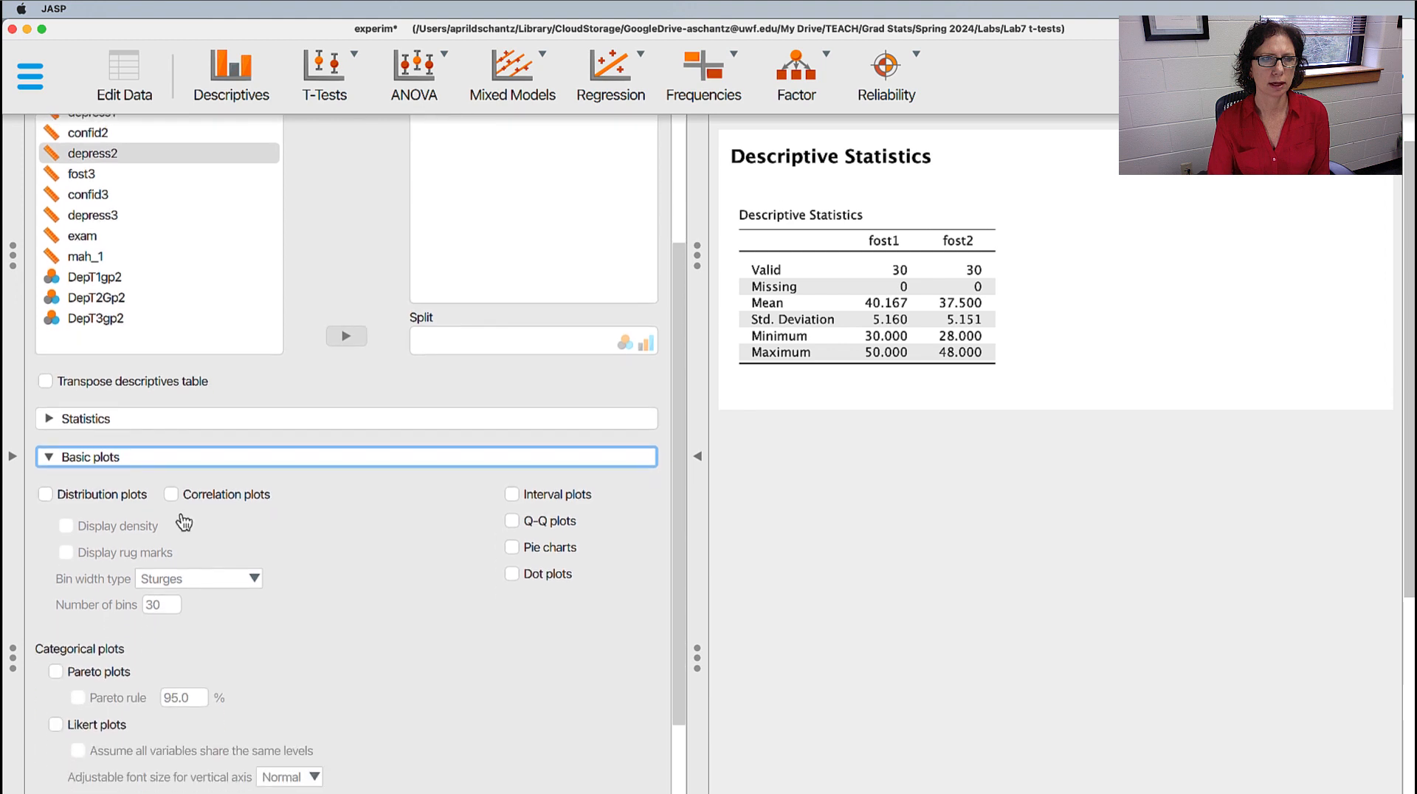
pyautogui.click(70, 488)
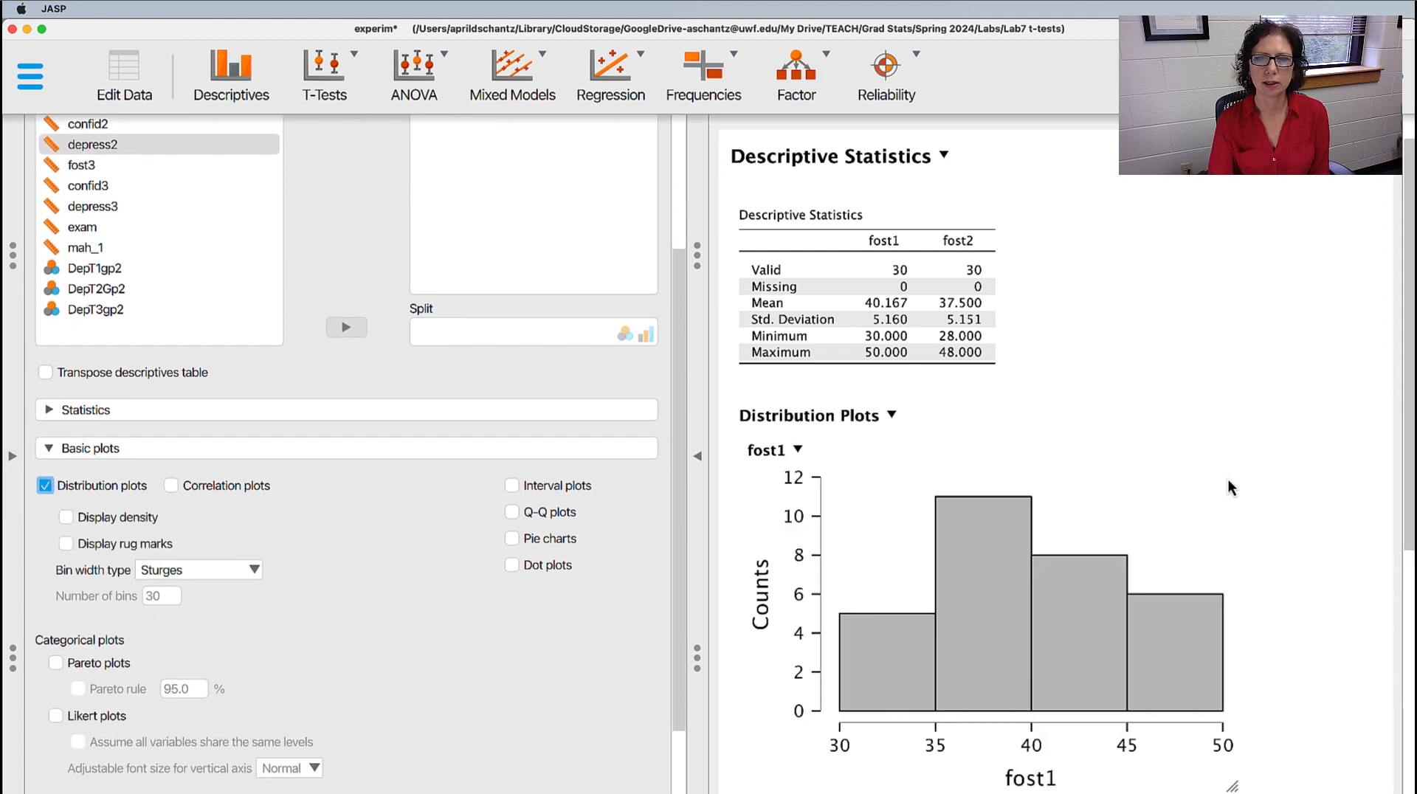
# Compare the shapes of the fost1 and fost2 histograms to judge whether each distribution looks normal
pyautogui.scroll(-5, 1228, 480)
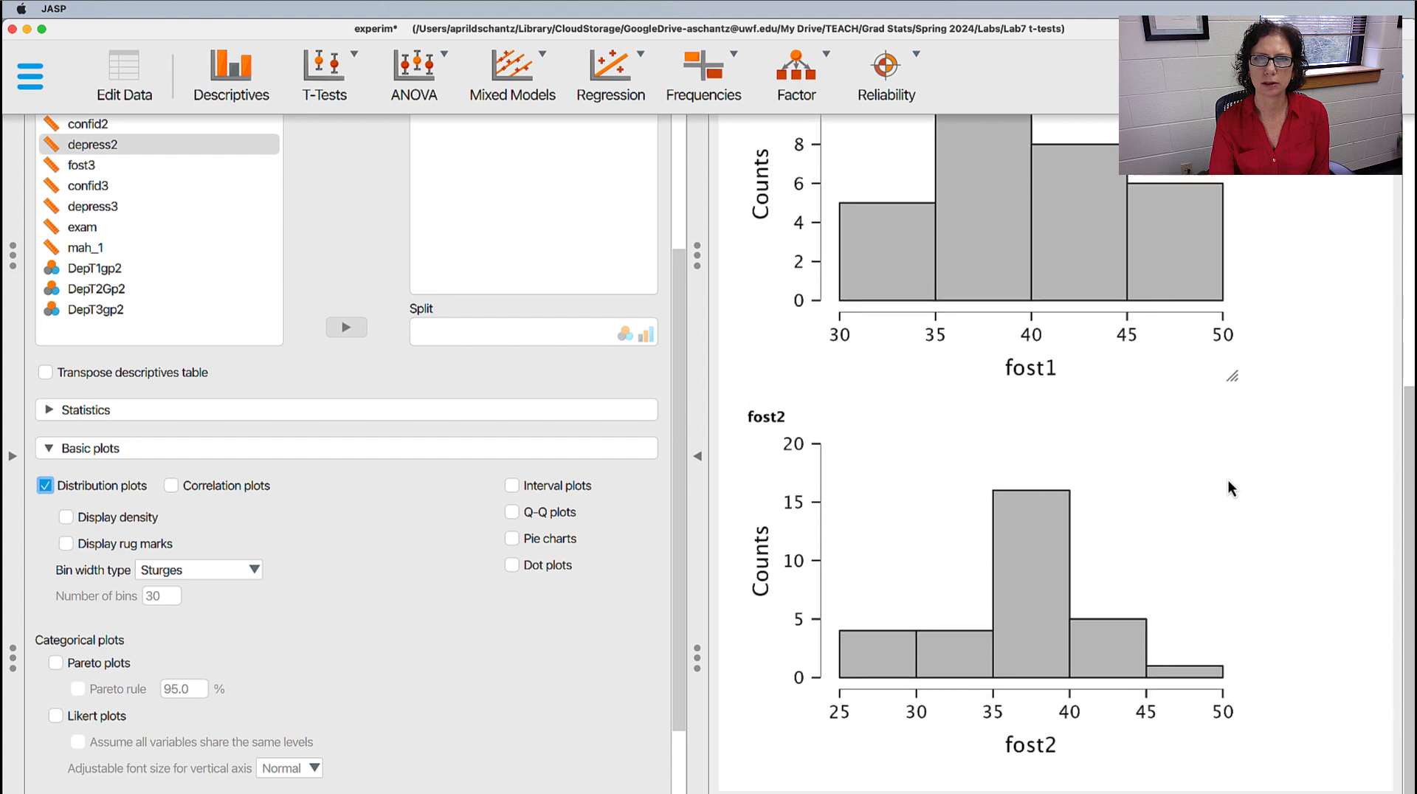
pyautogui.scroll(3, 1228, 479)
pyautogui.scroll(-3, 1228, 479)
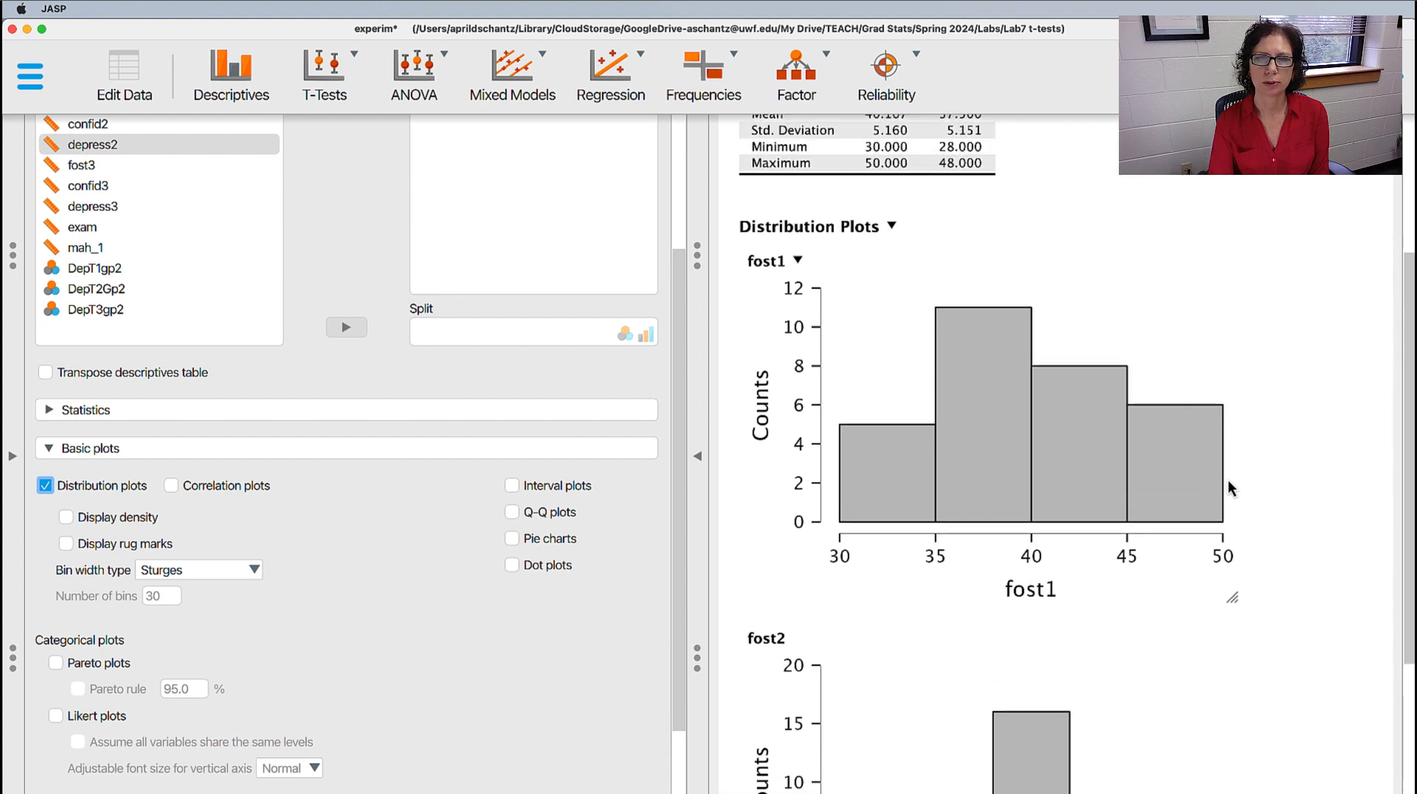
pyautogui.scroll(2, 1227, 480)
pyautogui.scroll(1, 1228, 481)
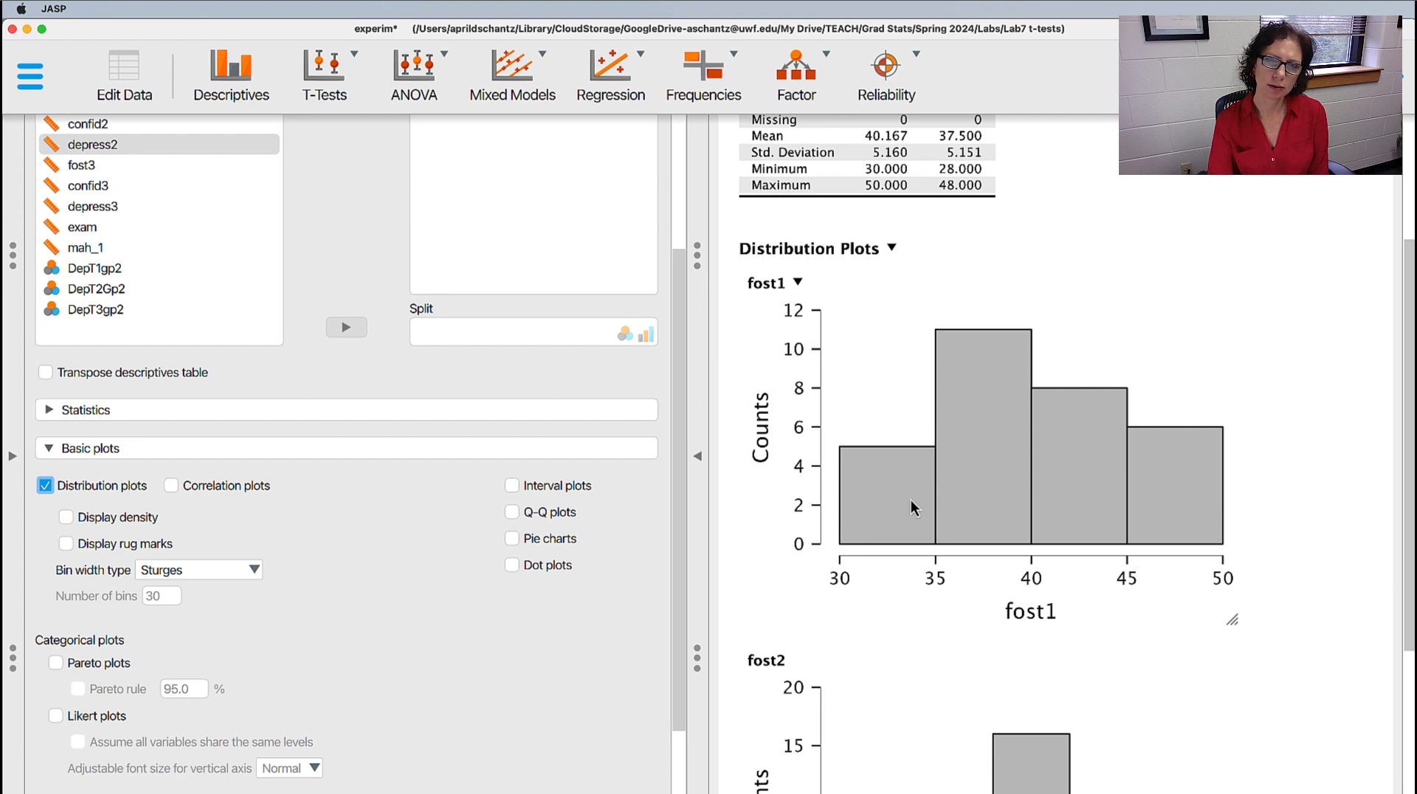
pyautogui.scroll(-3, 1287, 590)
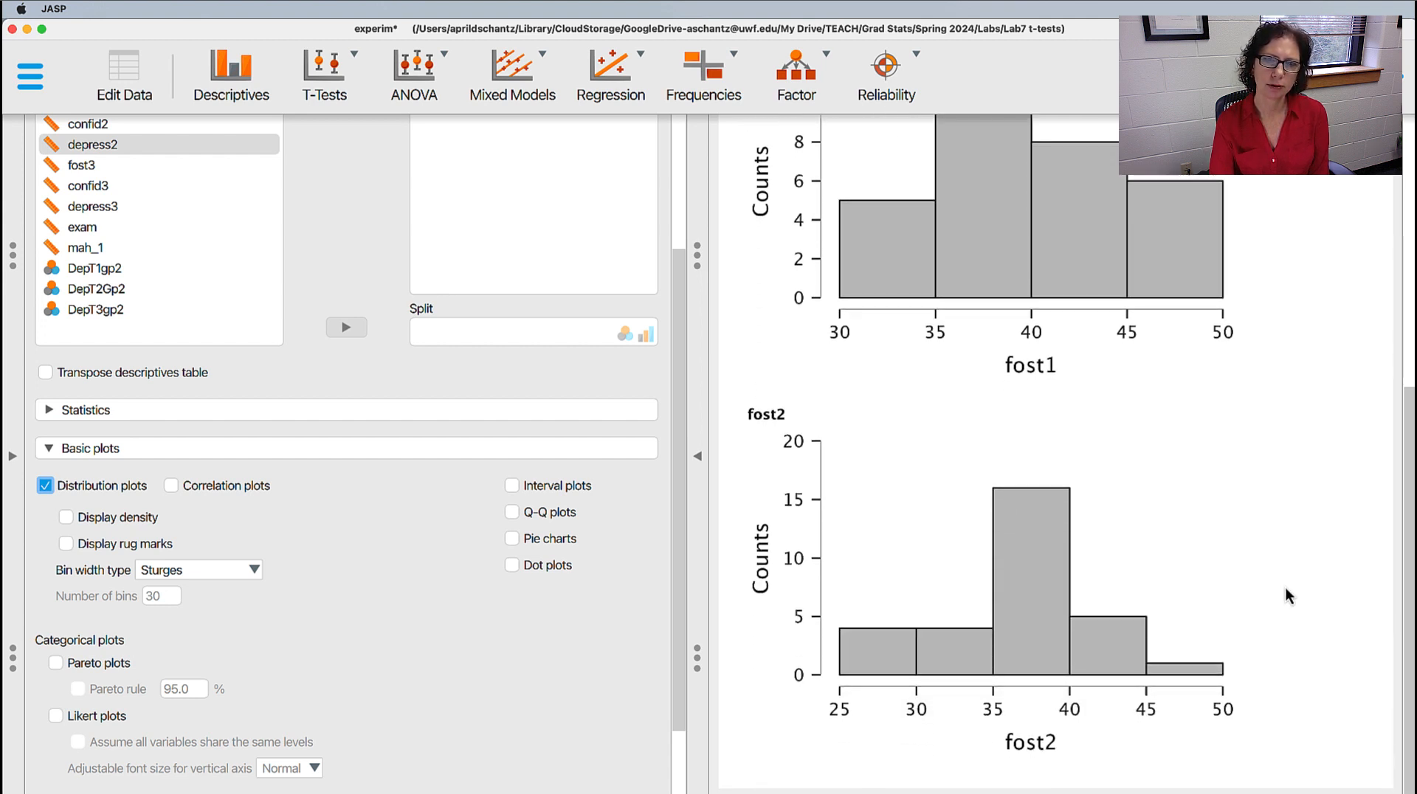
pyautogui.scroll(2, 1285, 588)
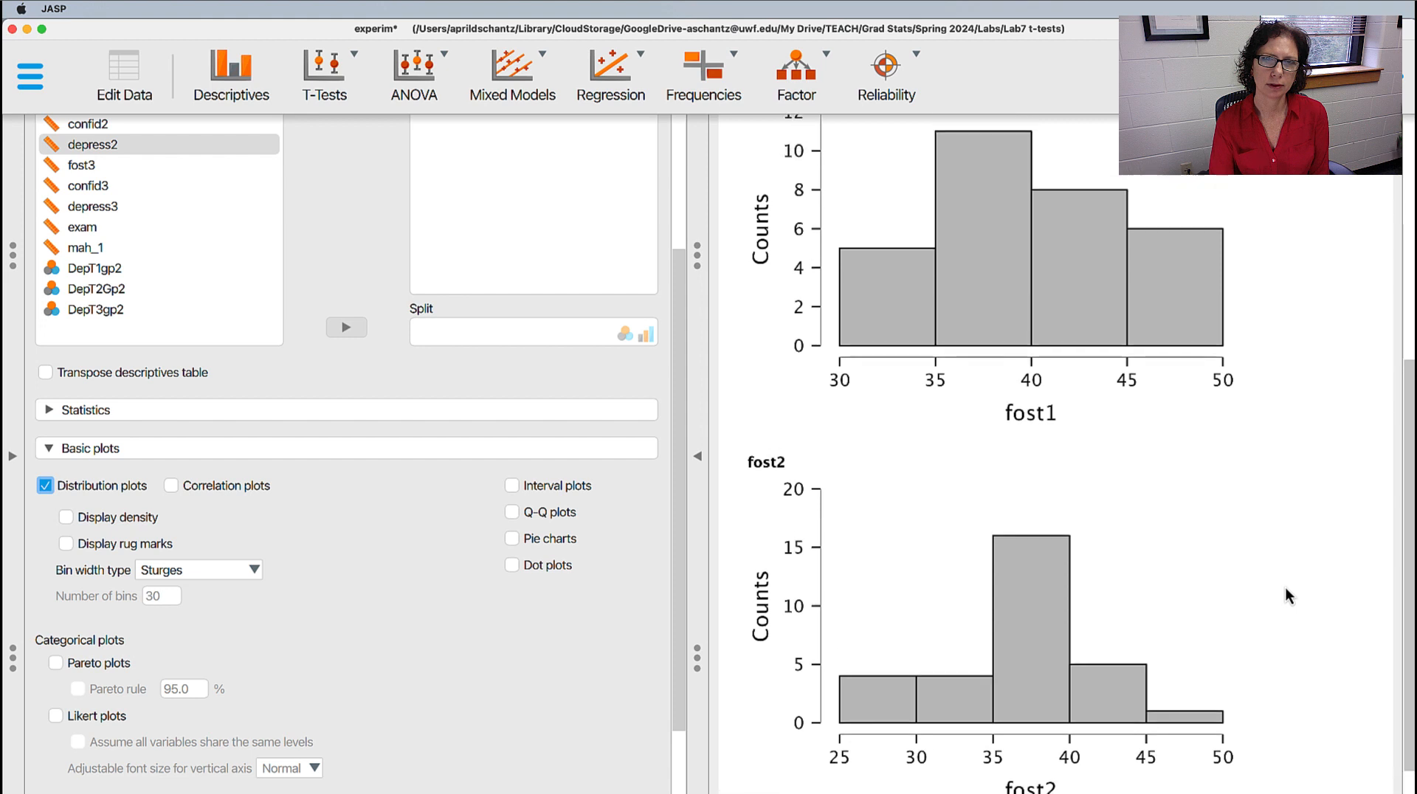
pyautogui.scroll(3, 1285, 588)
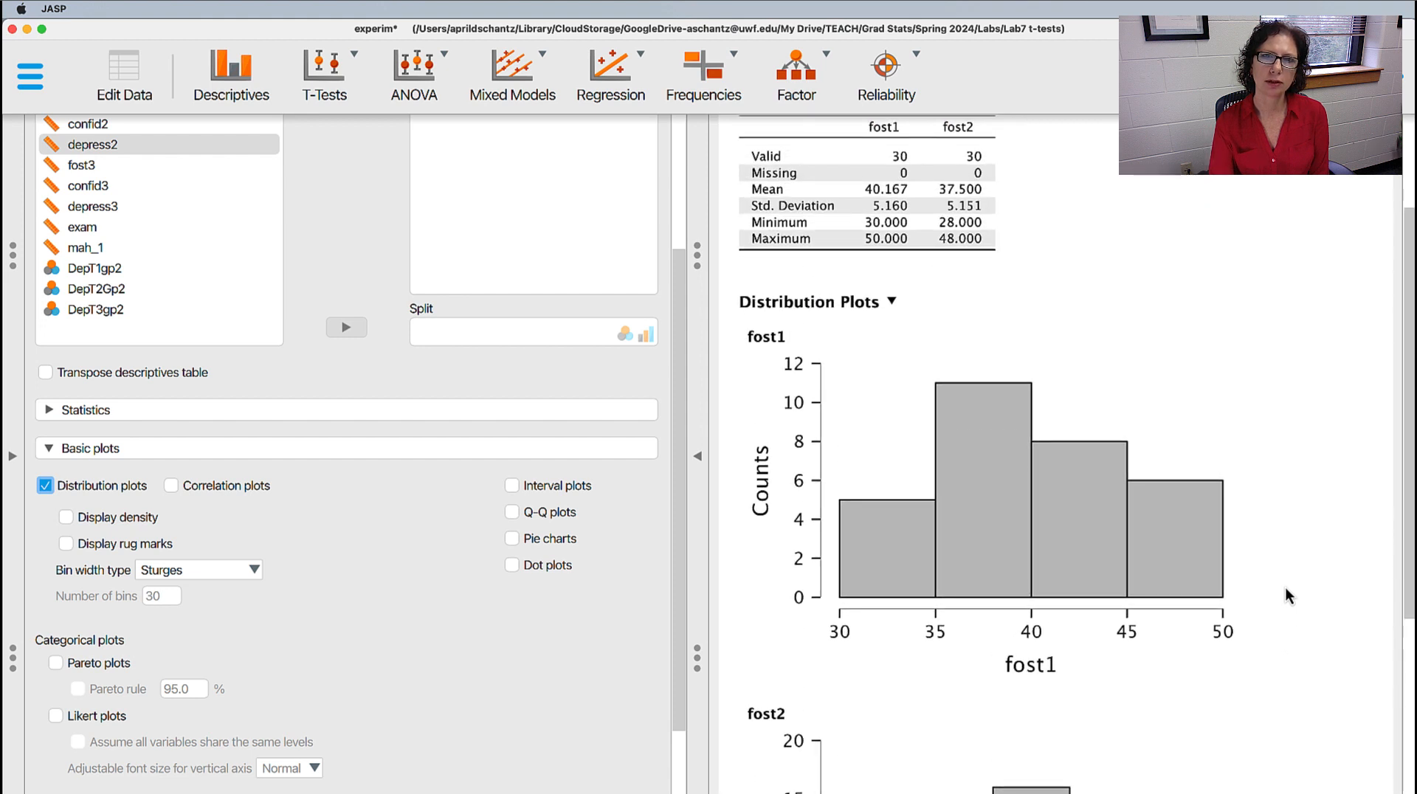
pyautogui.scroll(-3, 1285, 588)
pyautogui.scroll(3, 1285, 588)
pyautogui.scroll(-2, 1286, 588)
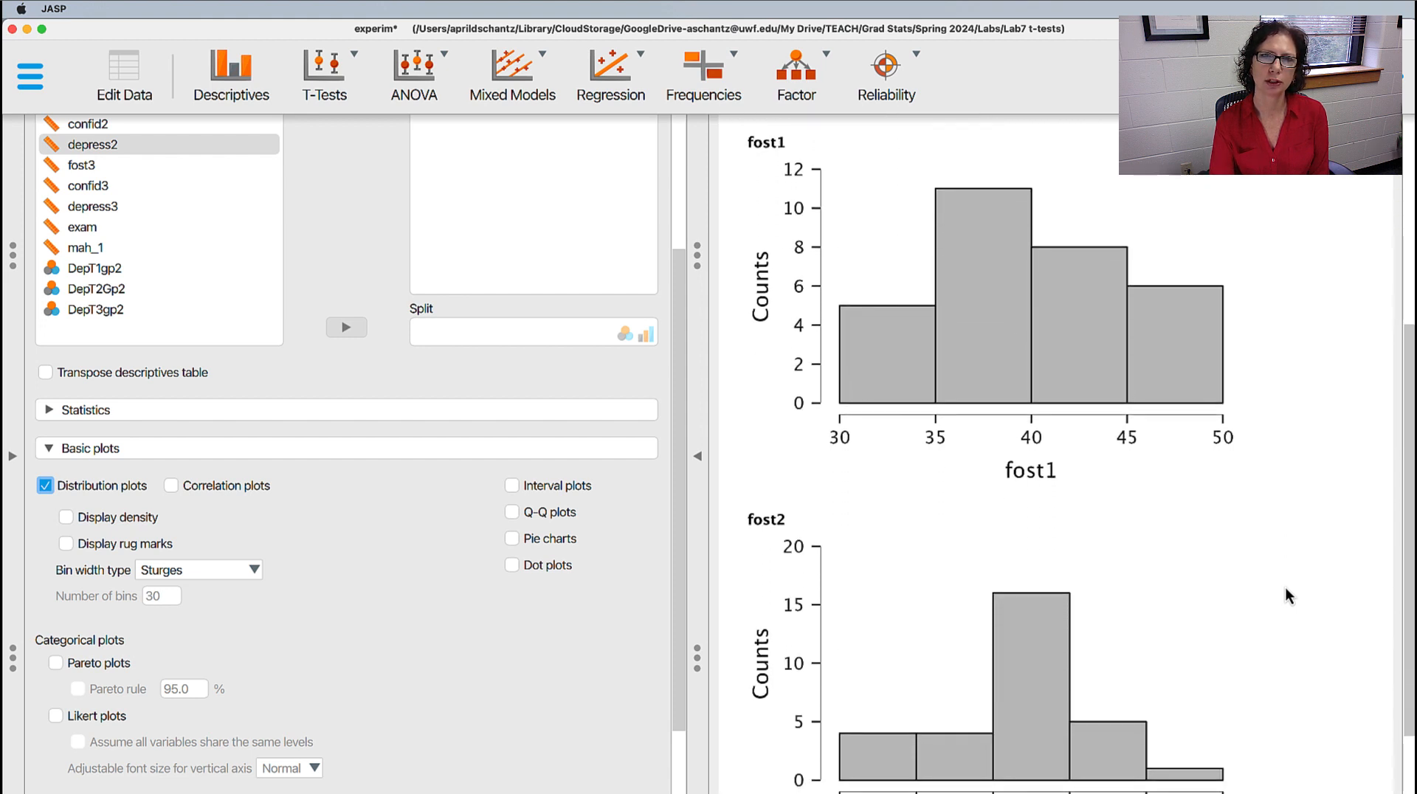
# Add skewness, kurtosis and the Shapiro-Wilk test to the descriptive statistics for fost1 and fost2
pyautogui.click(53, 411)
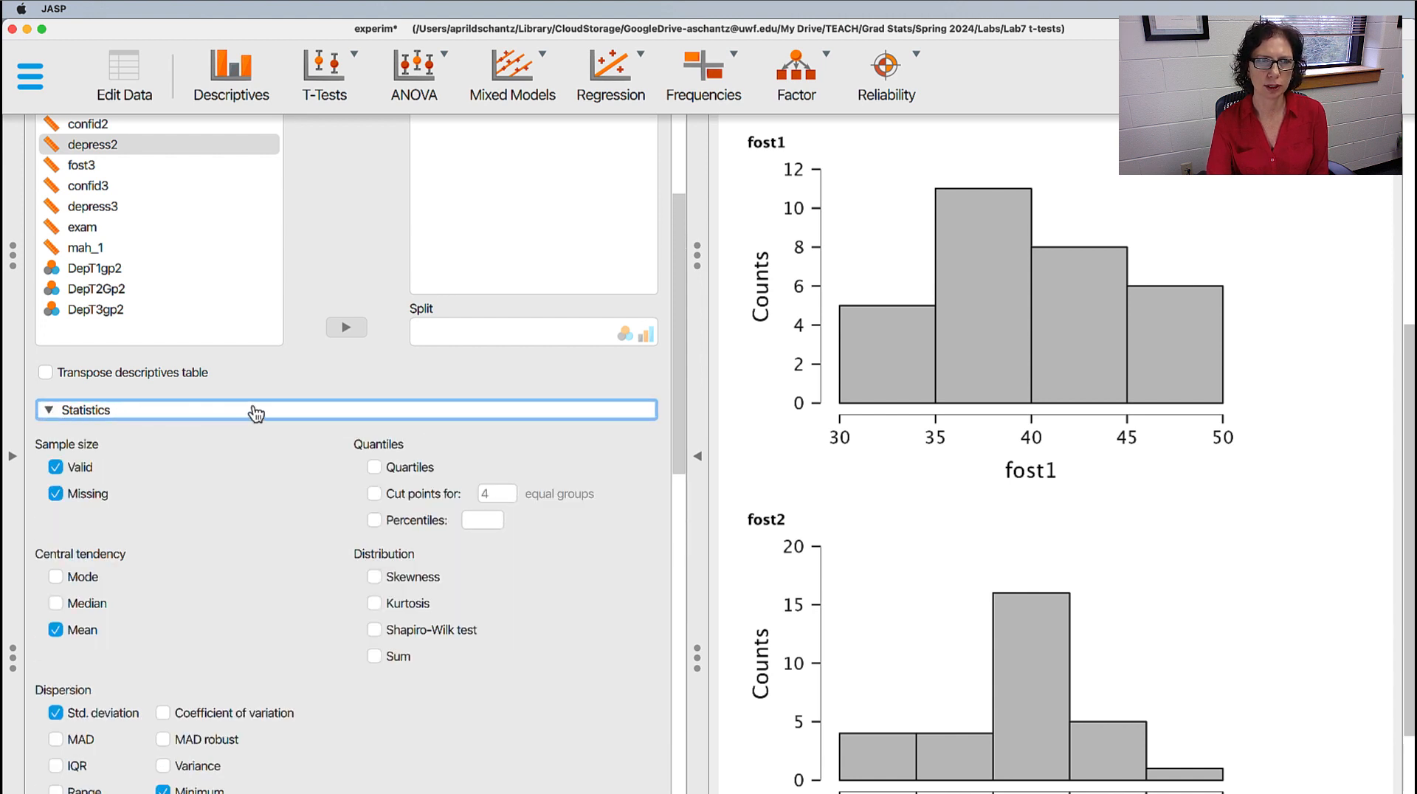
pyautogui.click(375, 578)
pyautogui.click(375, 603)
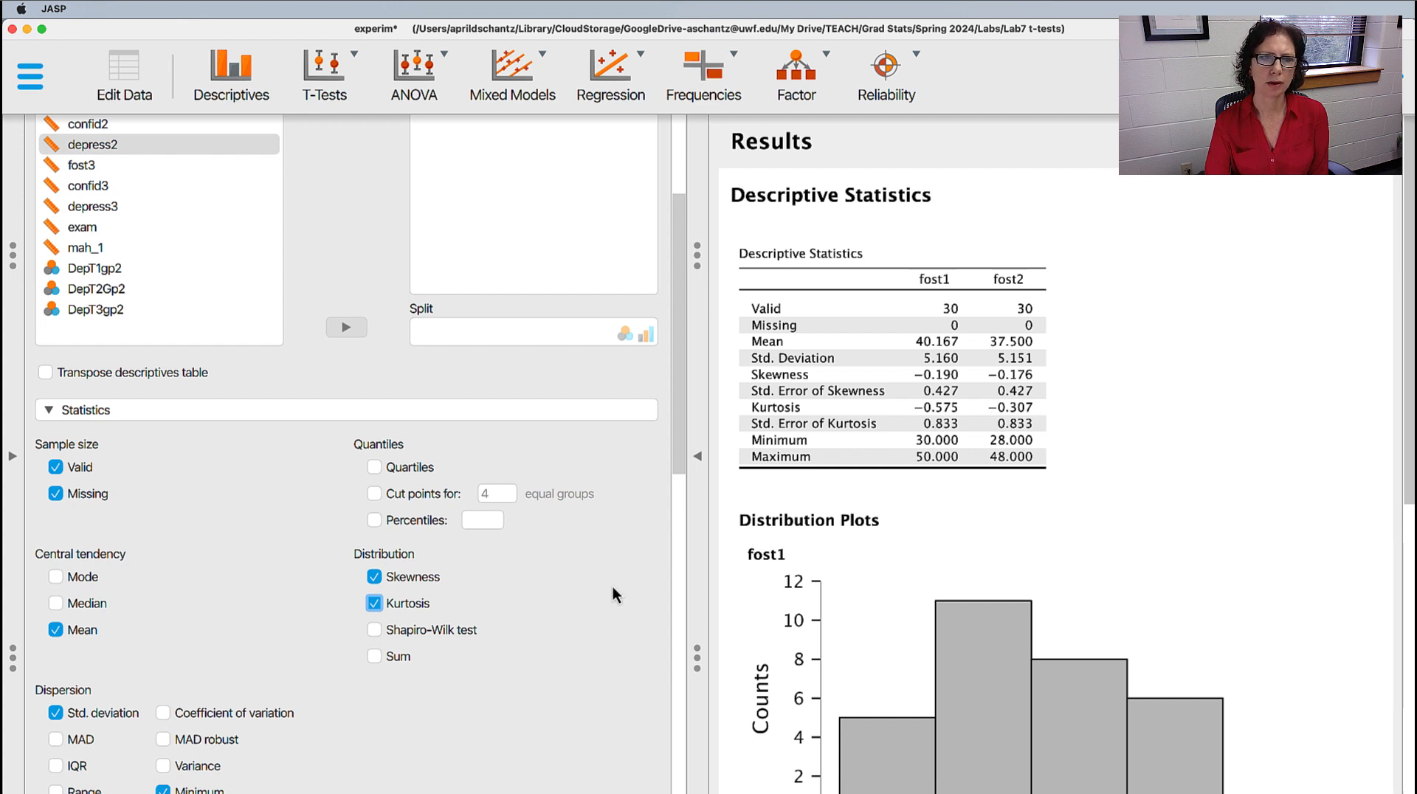
pyautogui.click(378, 633)
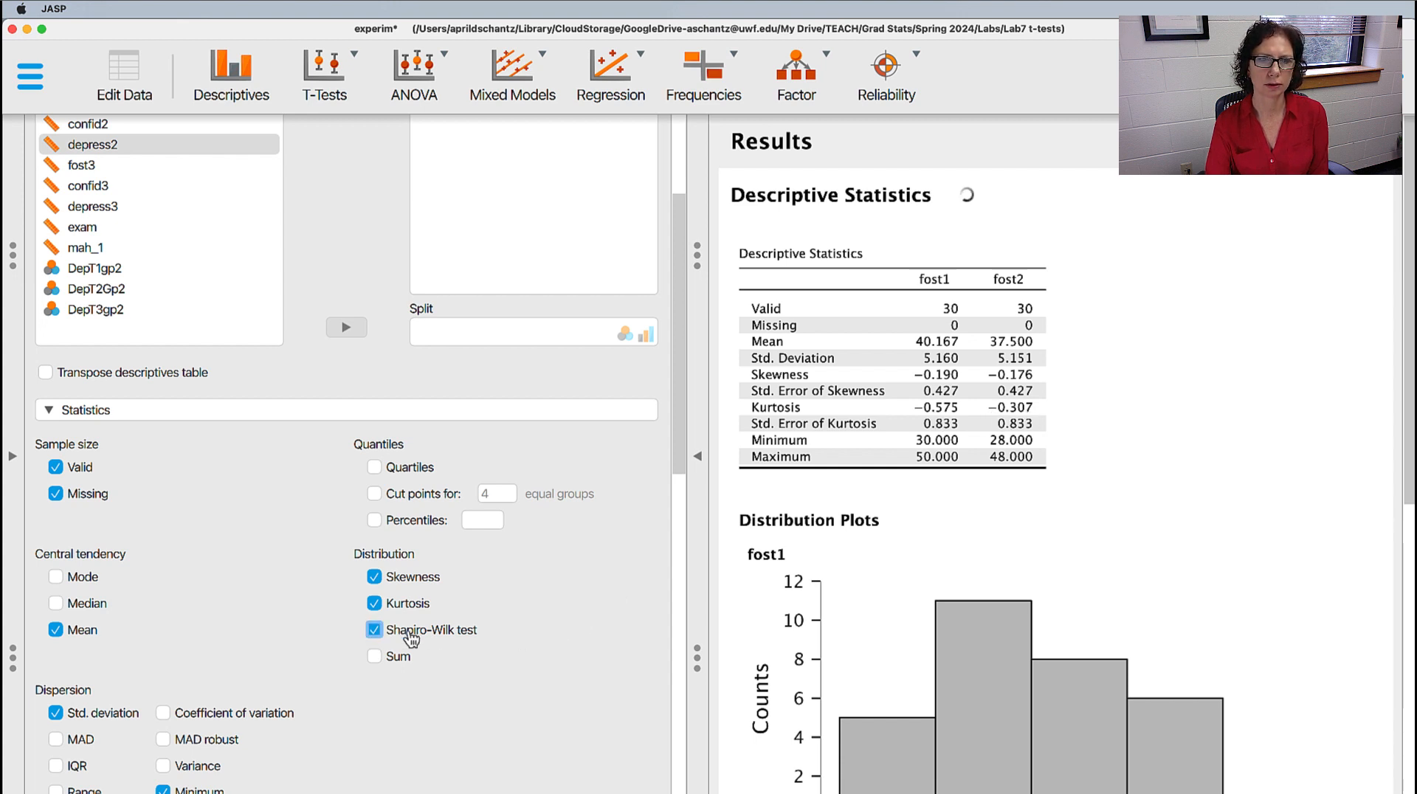
# Review the normality statistics alongside the fost1 and fost2 histograms, and look through the remaining descriptives options
pyautogui.scroll(-2, 1197, 471)
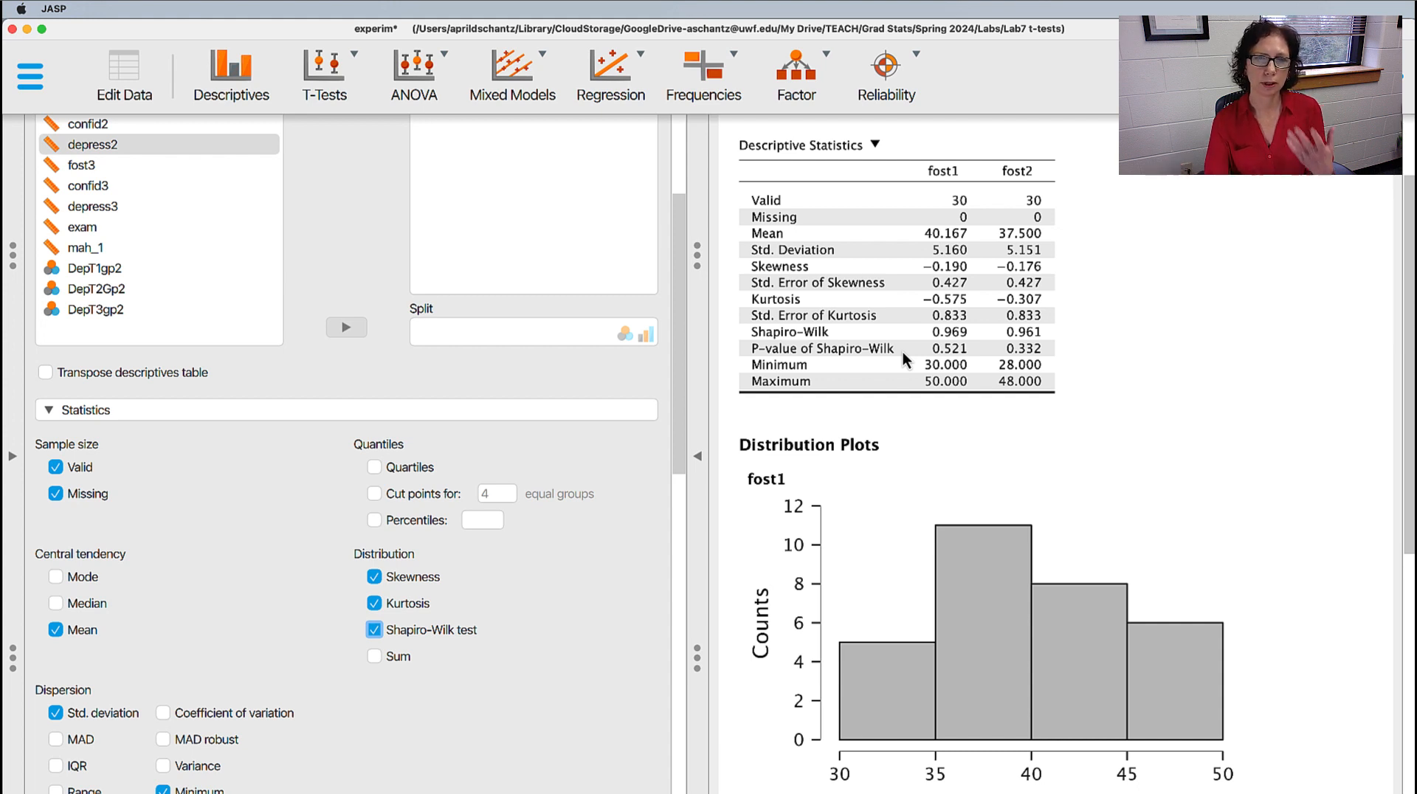
pyautogui.scroll(-10, 1259, 552)
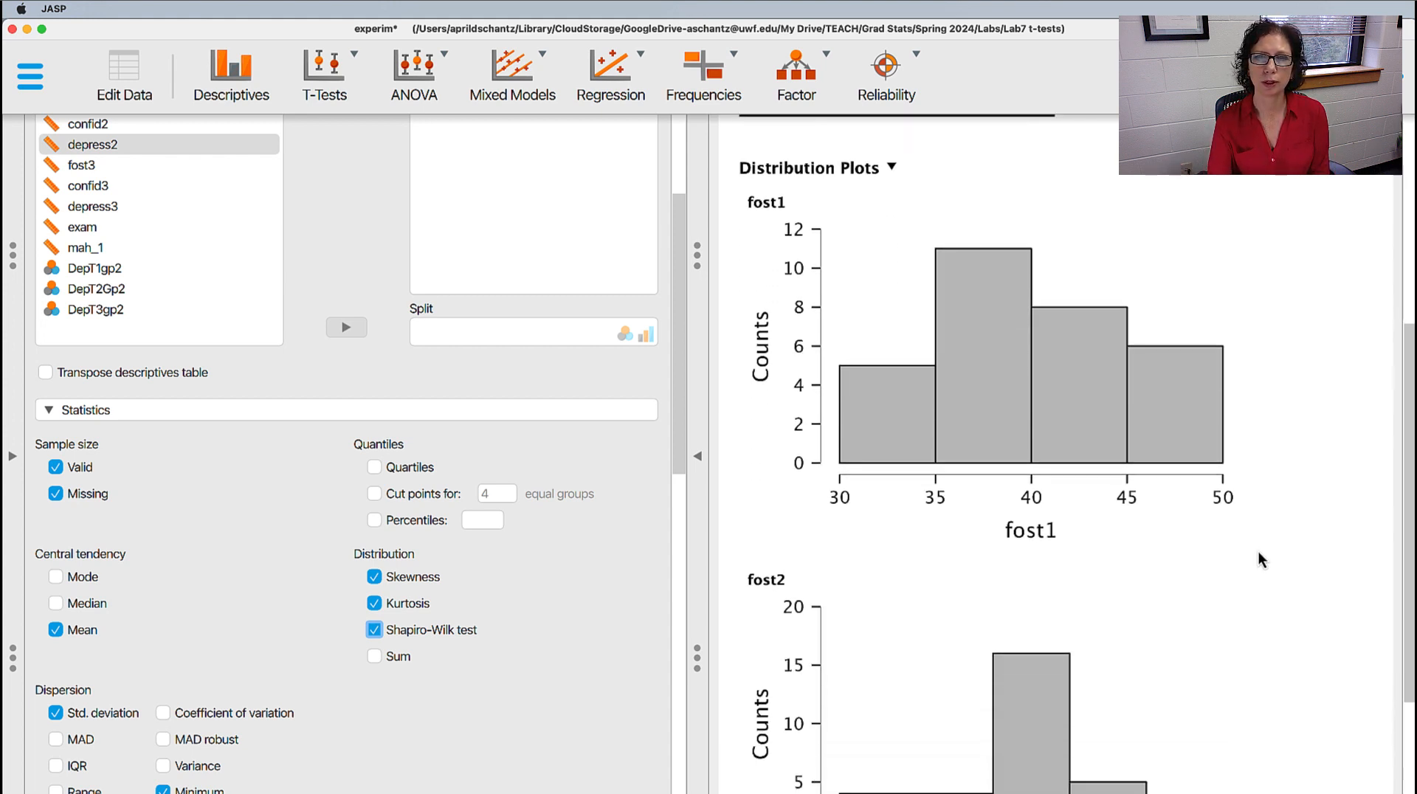
pyautogui.scroll(8, 1259, 552)
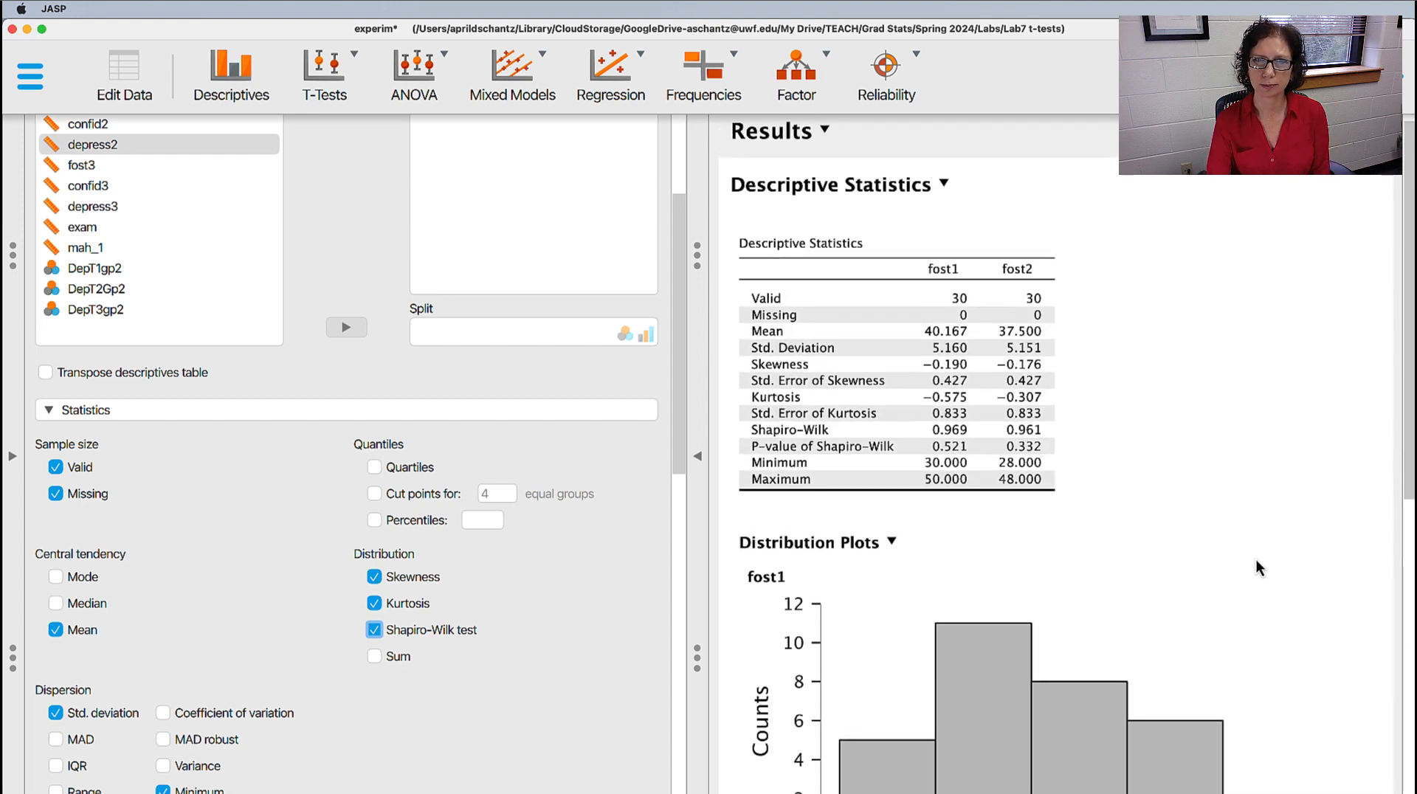
pyautogui.scroll(-3, 1255, 561)
pyautogui.scroll(-6, 1257, 567)
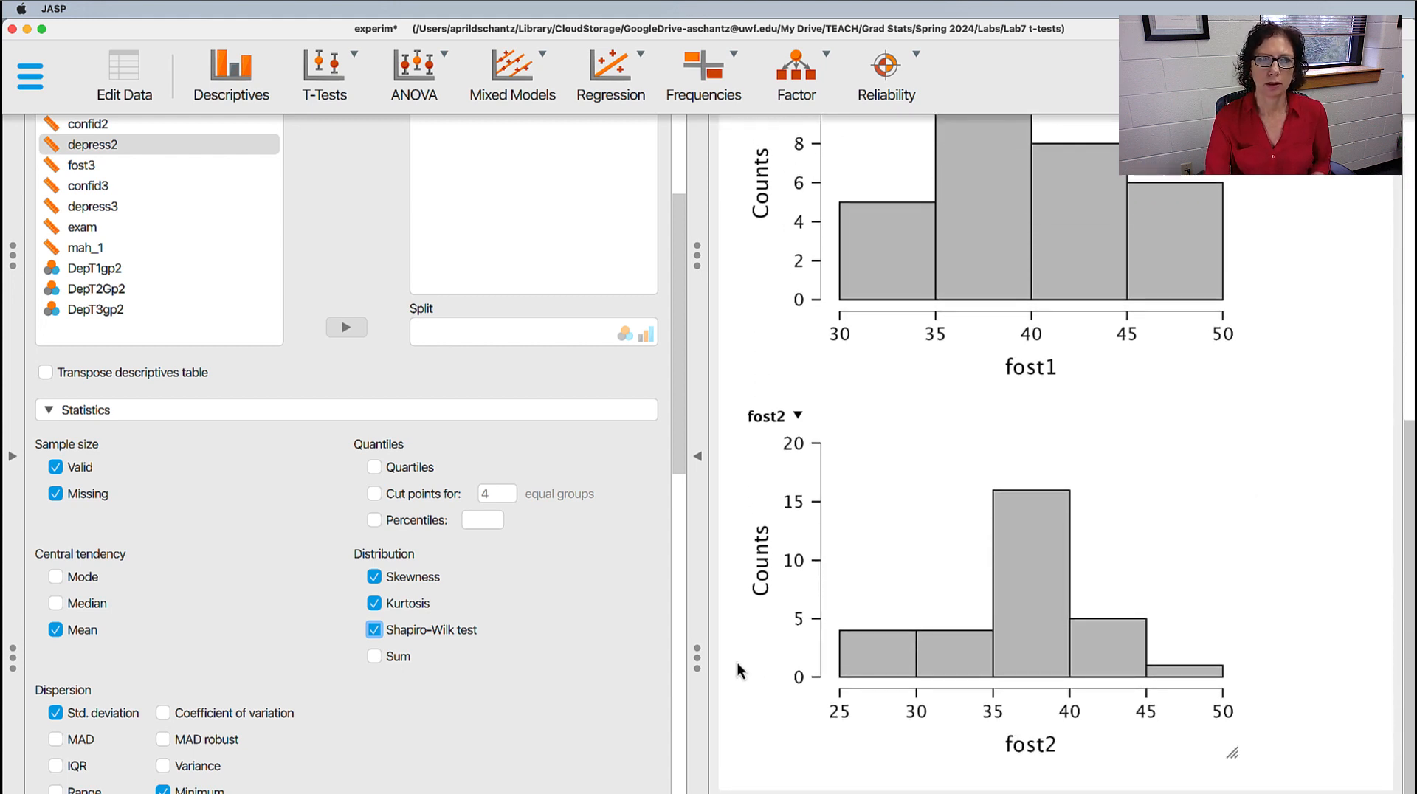
pyautogui.scroll(-3, 633, 626)
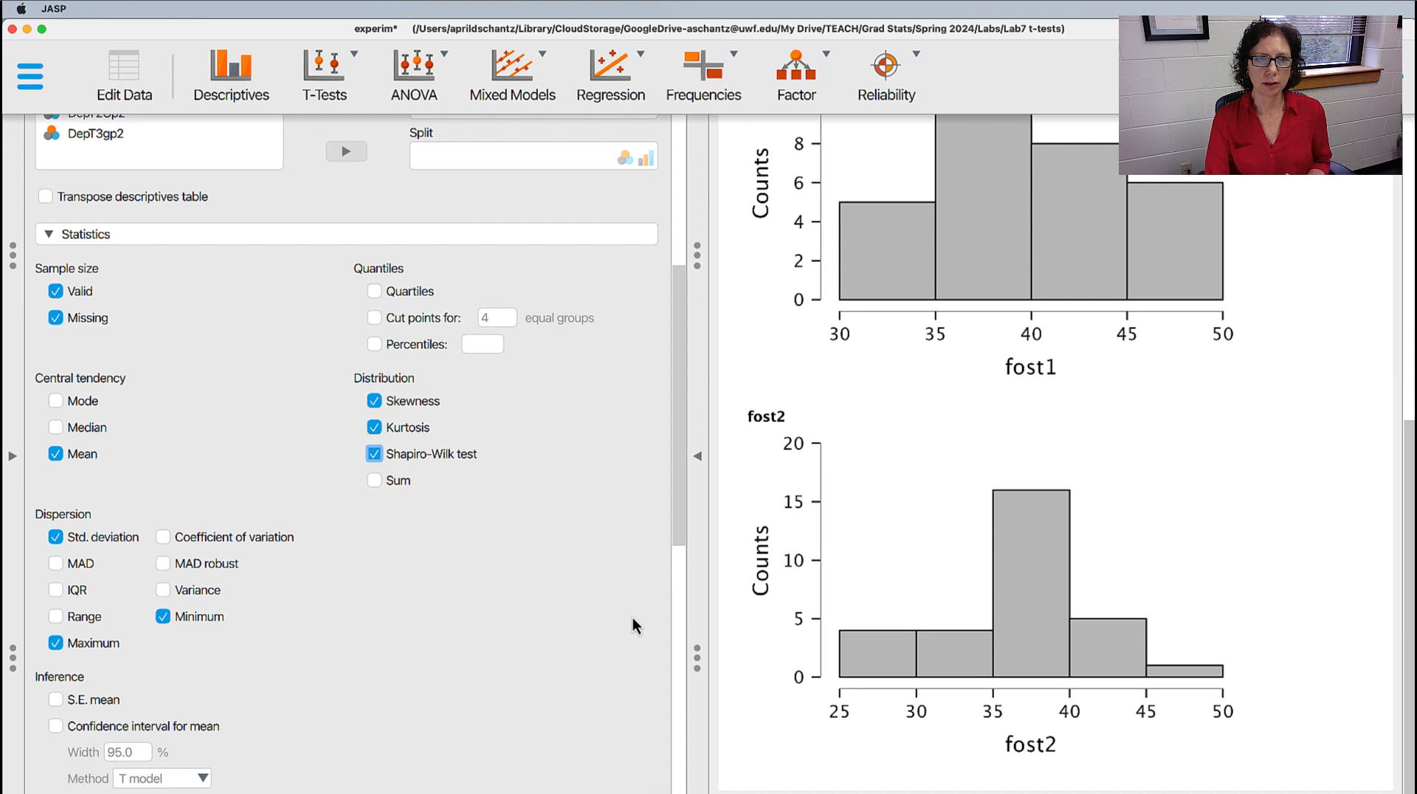
pyautogui.scroll(4, 1269, 515)
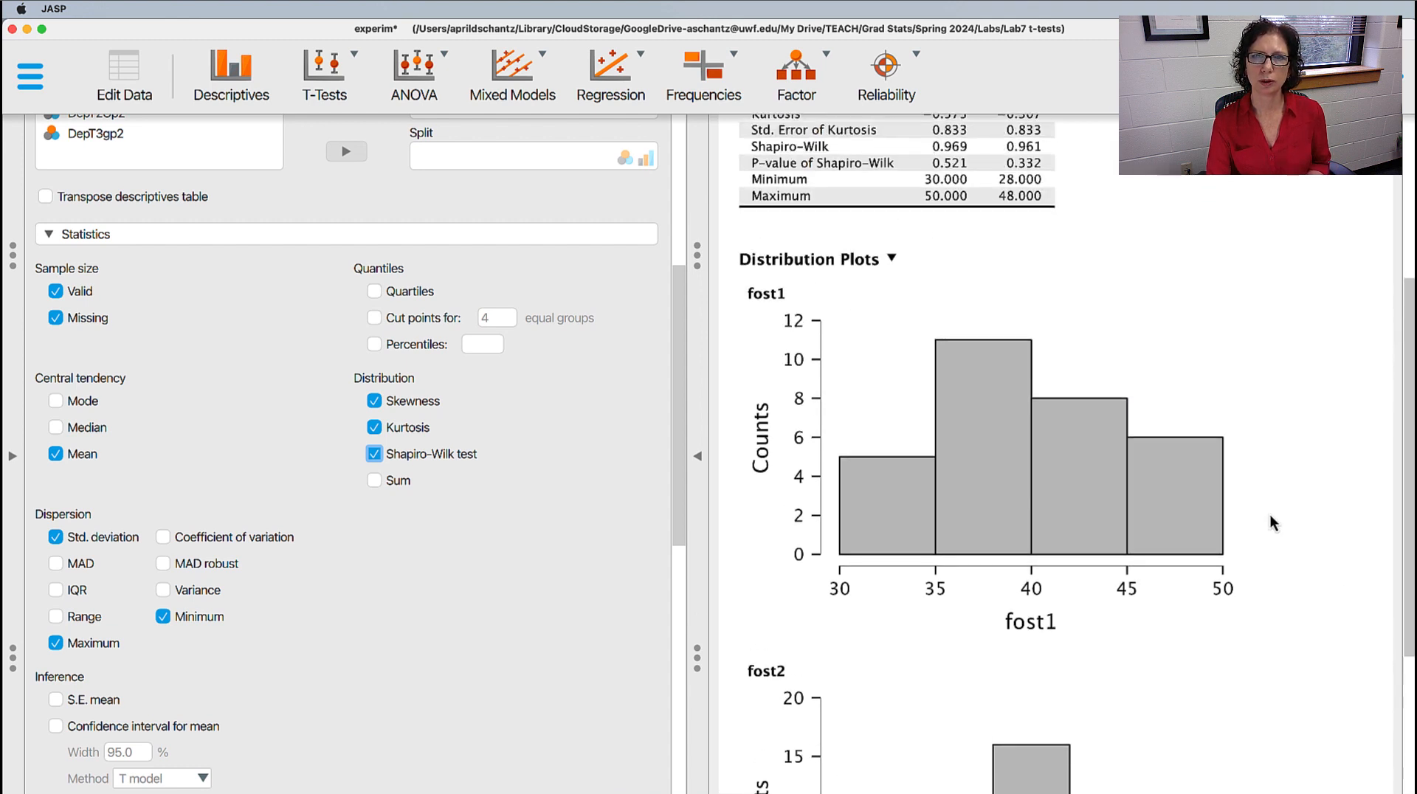
pyautogui.scroll(-3, 1269, 515)
pyautogui.scroll(-1, 1269, 515)
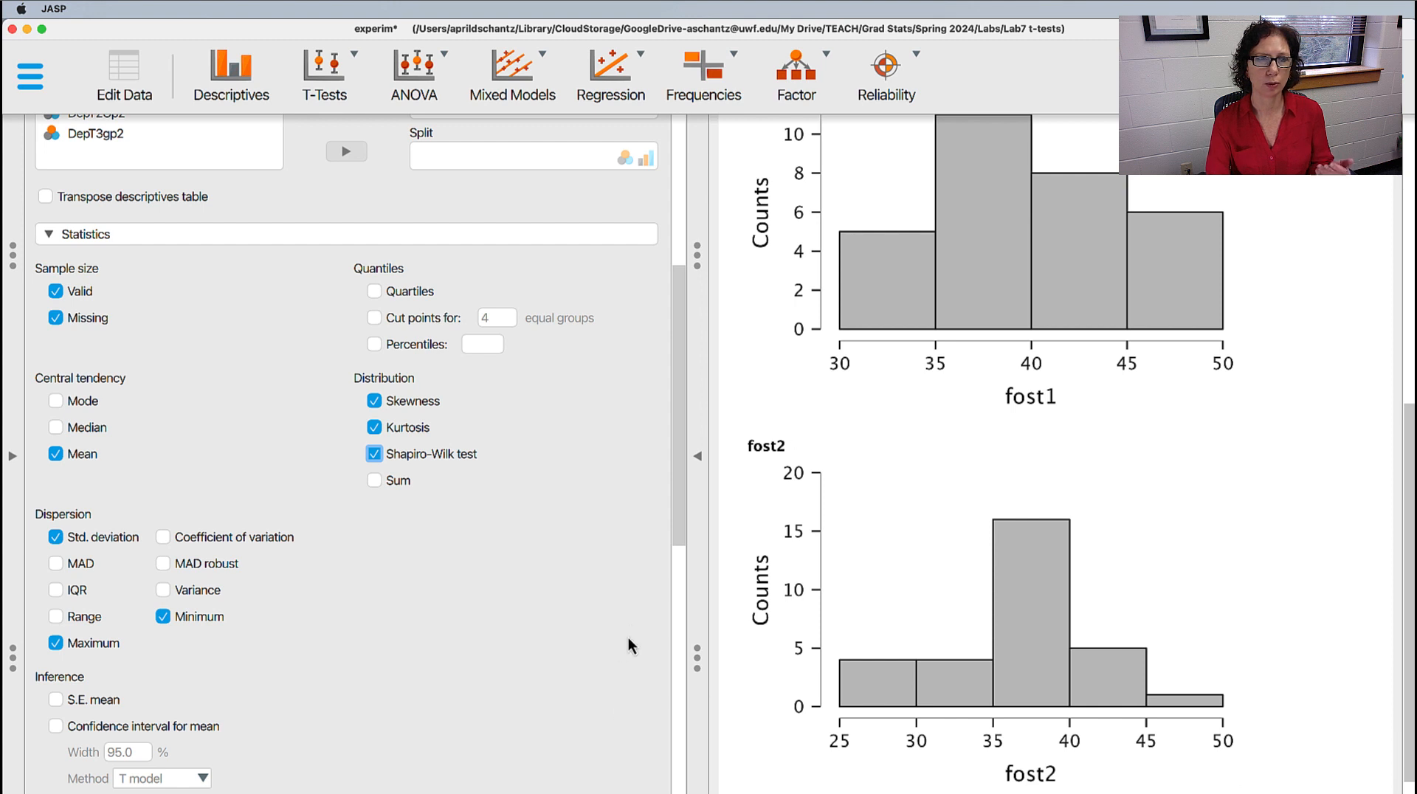
pyautogui.scroll(-10, 627, 627)
pyautogui.scroll(-7, 628, 623)
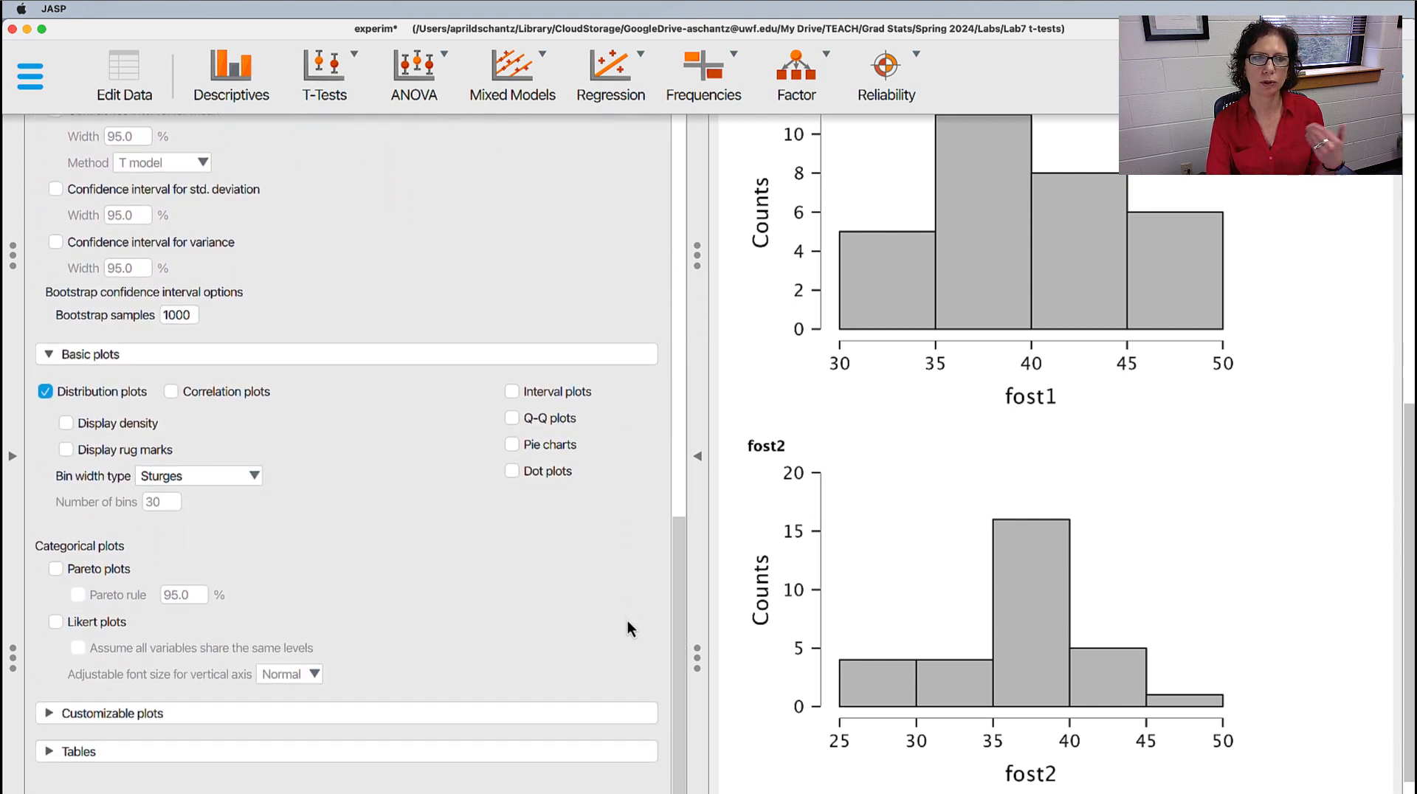
pyautogui.scroll(1, 627, 620)
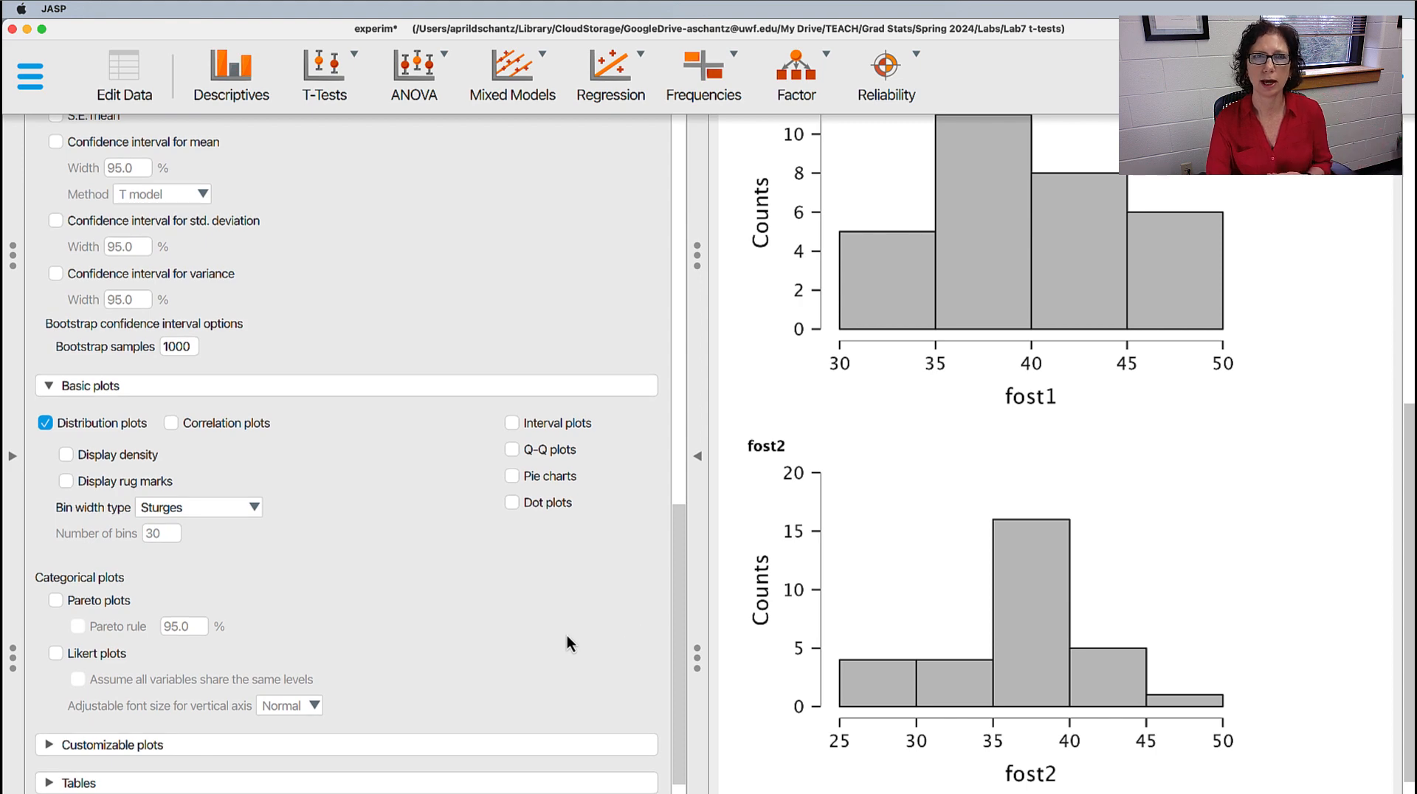
pyautogui.scroll(20, 565, 636)
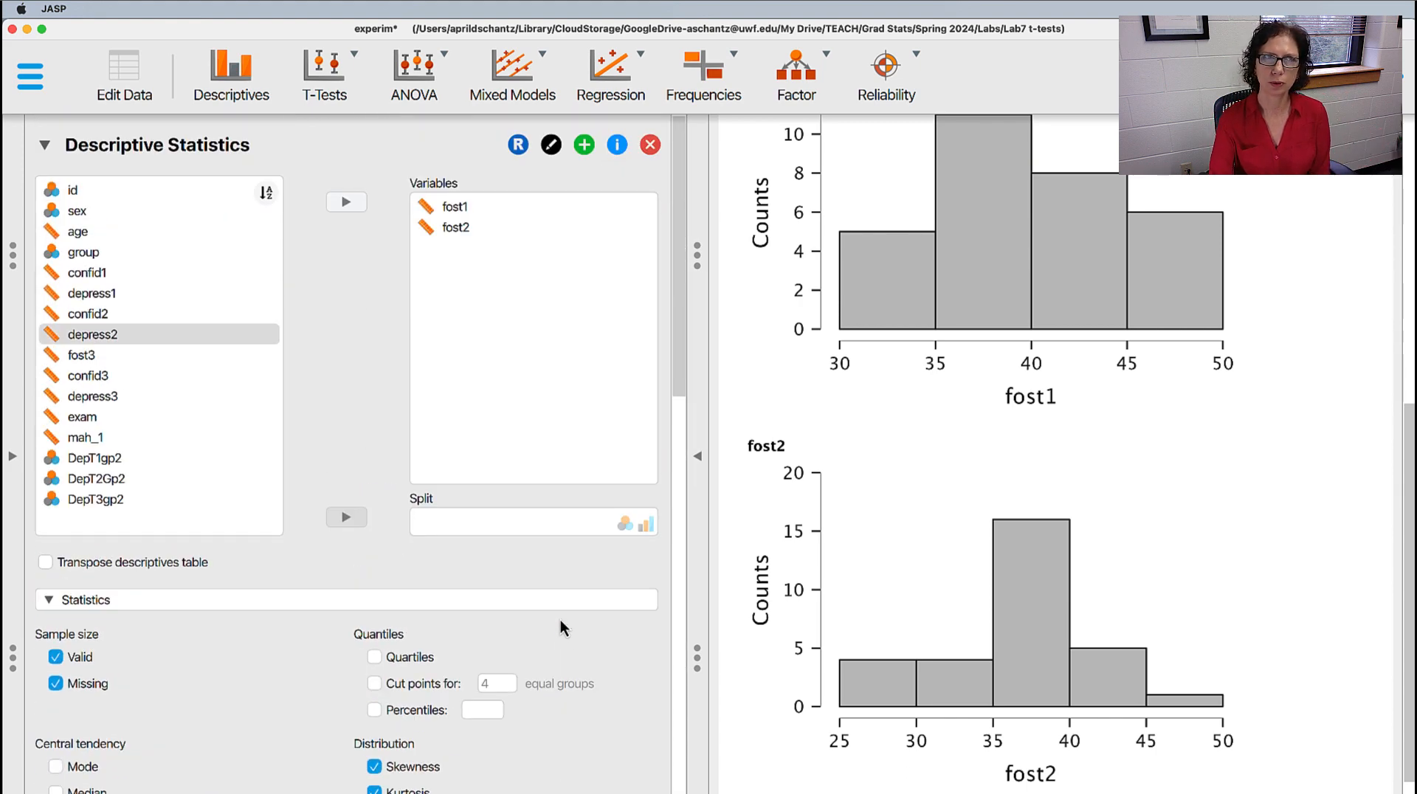
# Run a classical Paired Samples T-Test with fost1 and fost2 as the variable pair
pyautogui.click(357, 67)
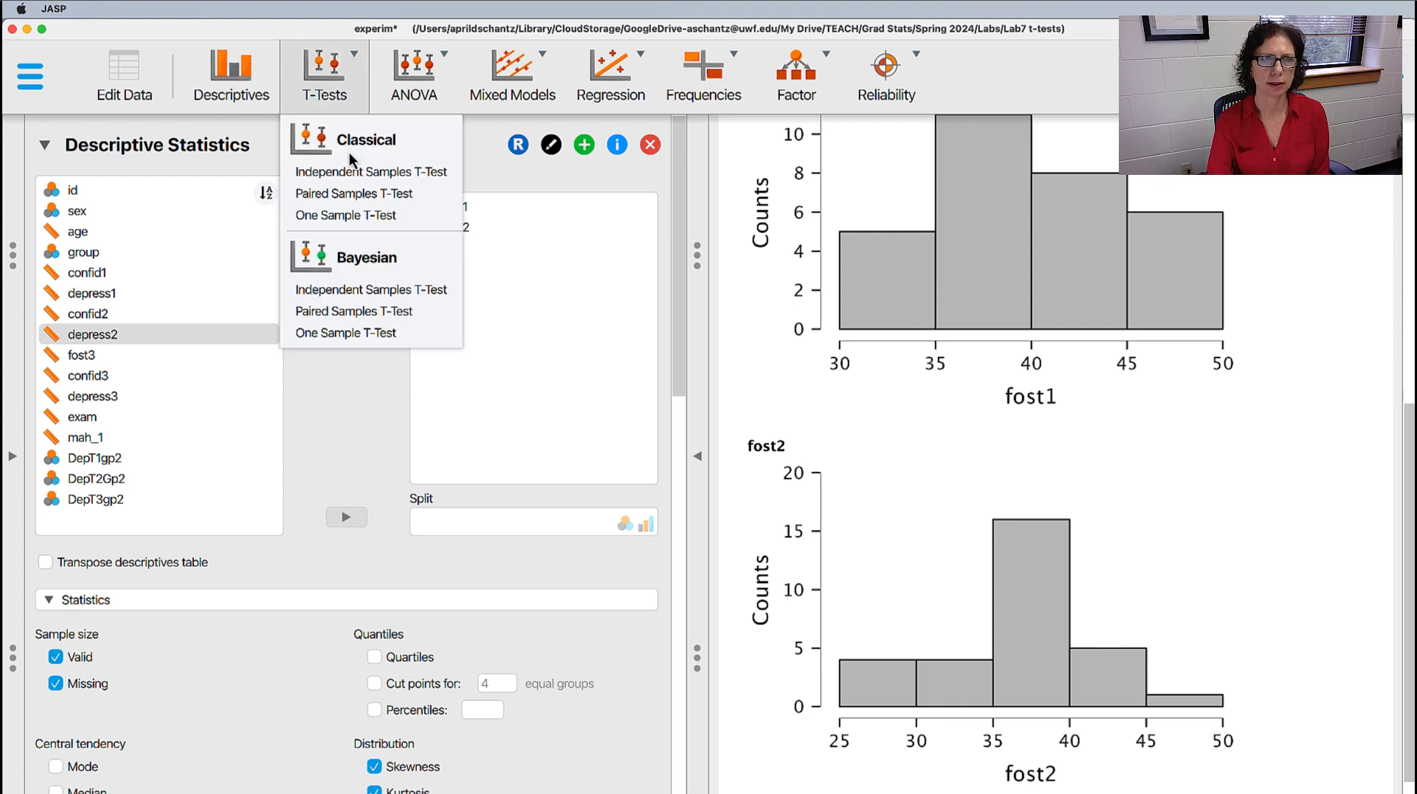
pyautogui.click(364, 194)
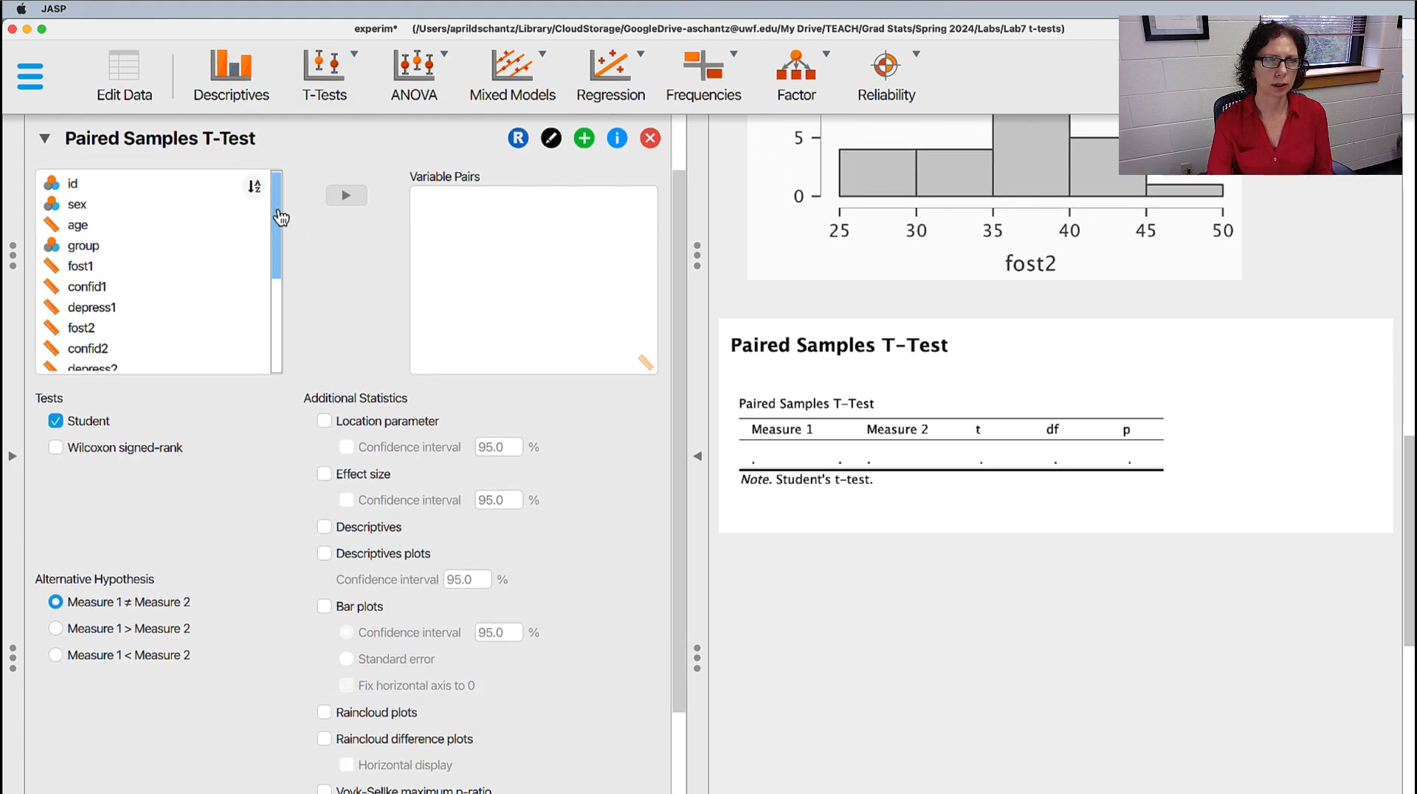
pyautogui.moveTo(281, 221); pyautogui.dragTo(278, 265)
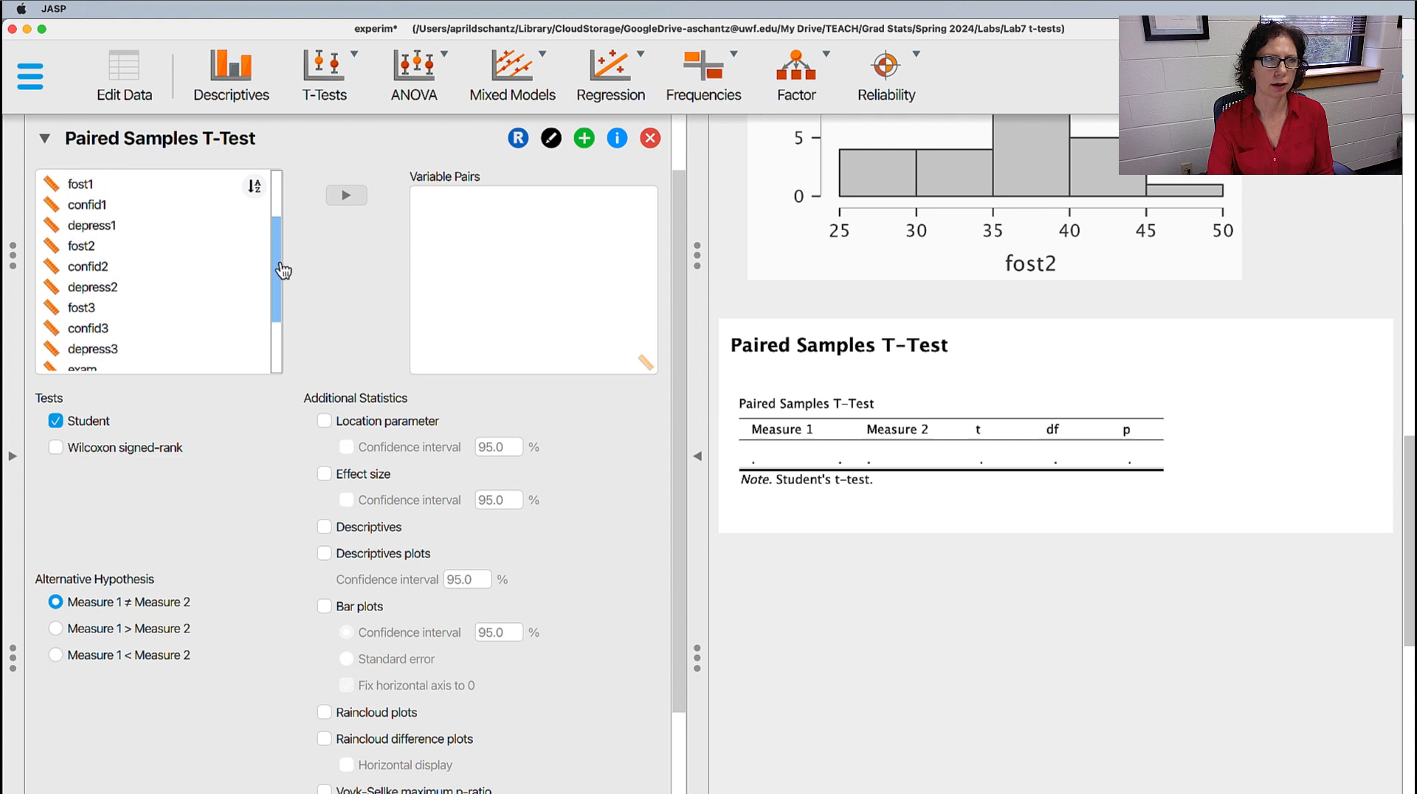
pyautogui.click(88, 189)
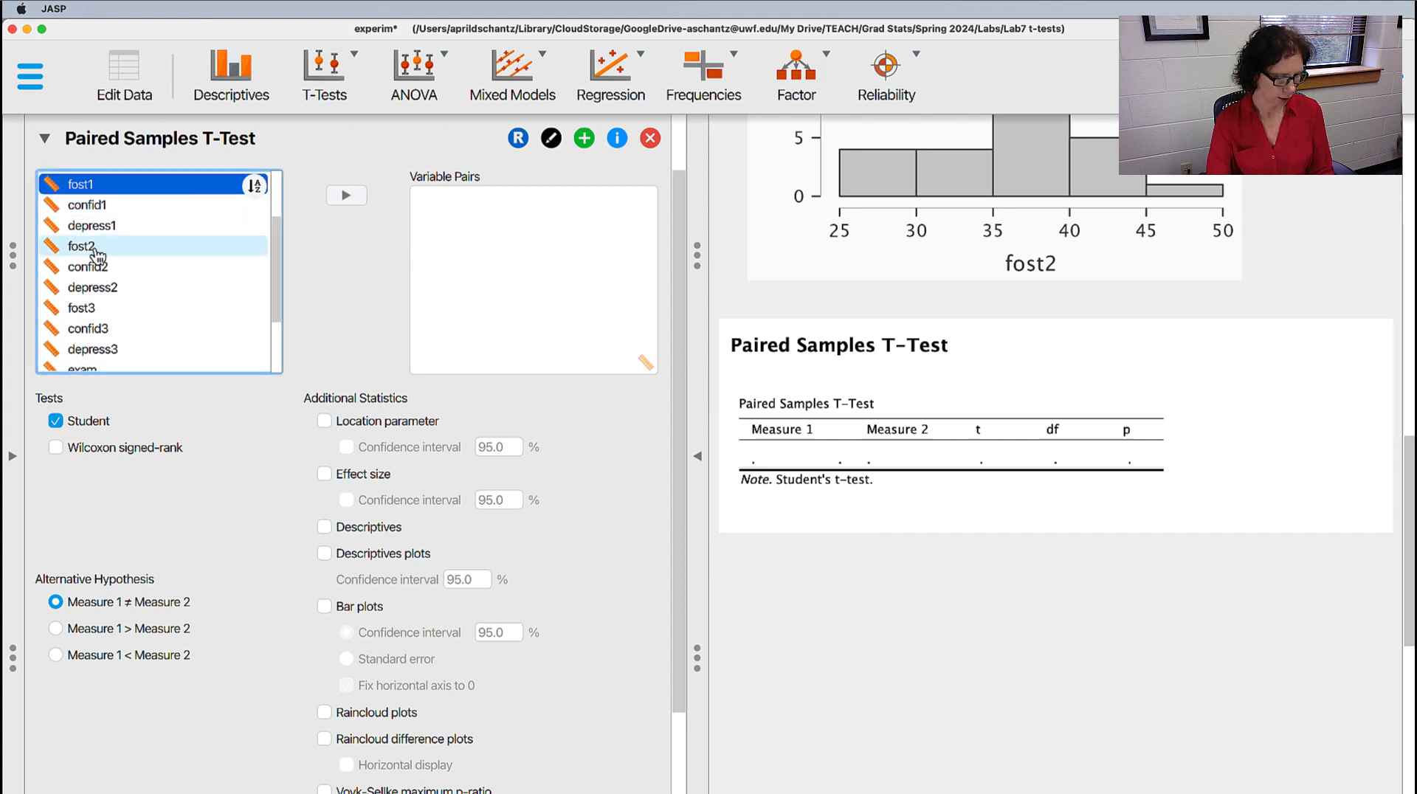
pyautogui.keyDown('super'); pyautogui.click(94, 252); pyautogui.keyUp('super')
pyautogui.click(345, 195)
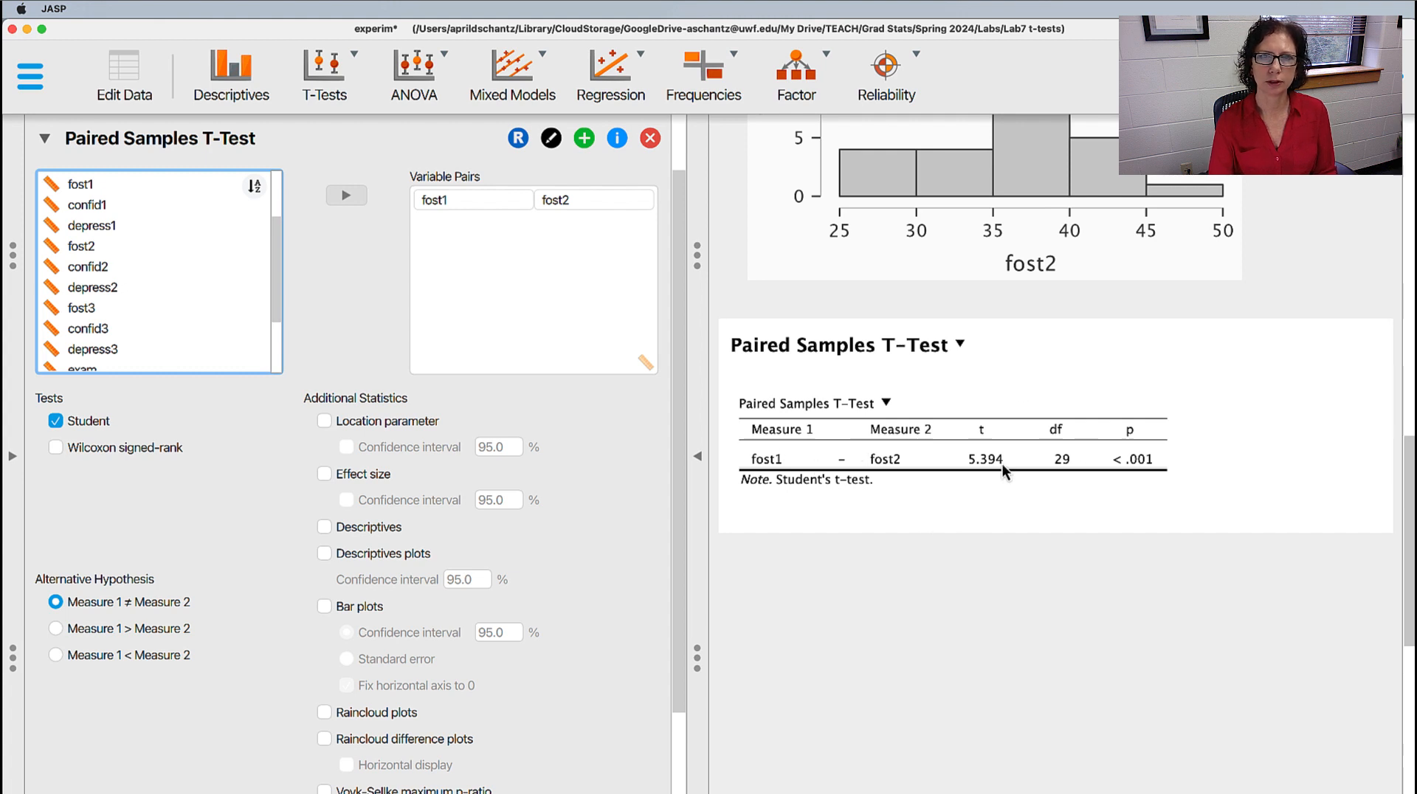
# Add the effect size to the paired samples t-test of fost1 and fost2
pyautogui.scroll(-1, 988, 479)
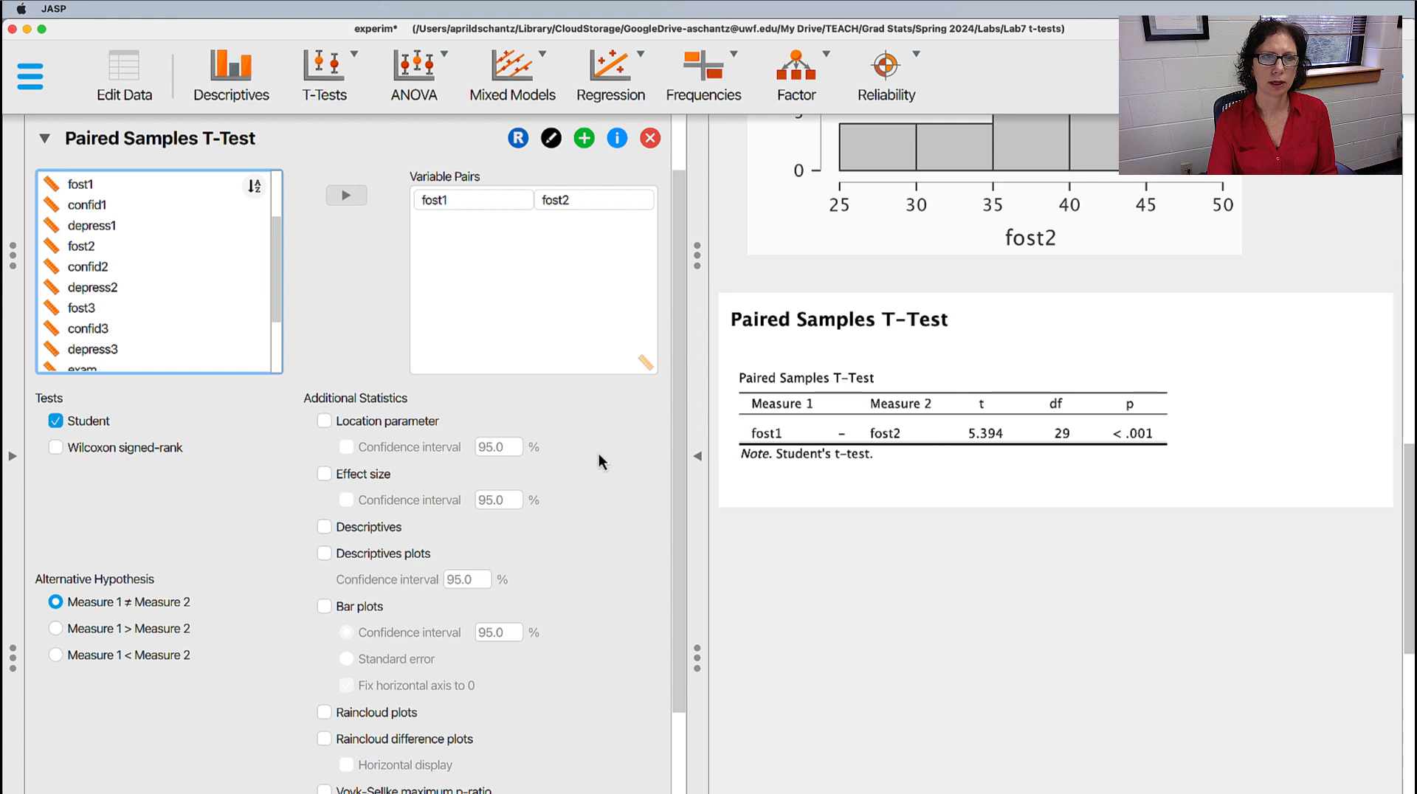
pyautogui.scroll(-3, 642, 461)
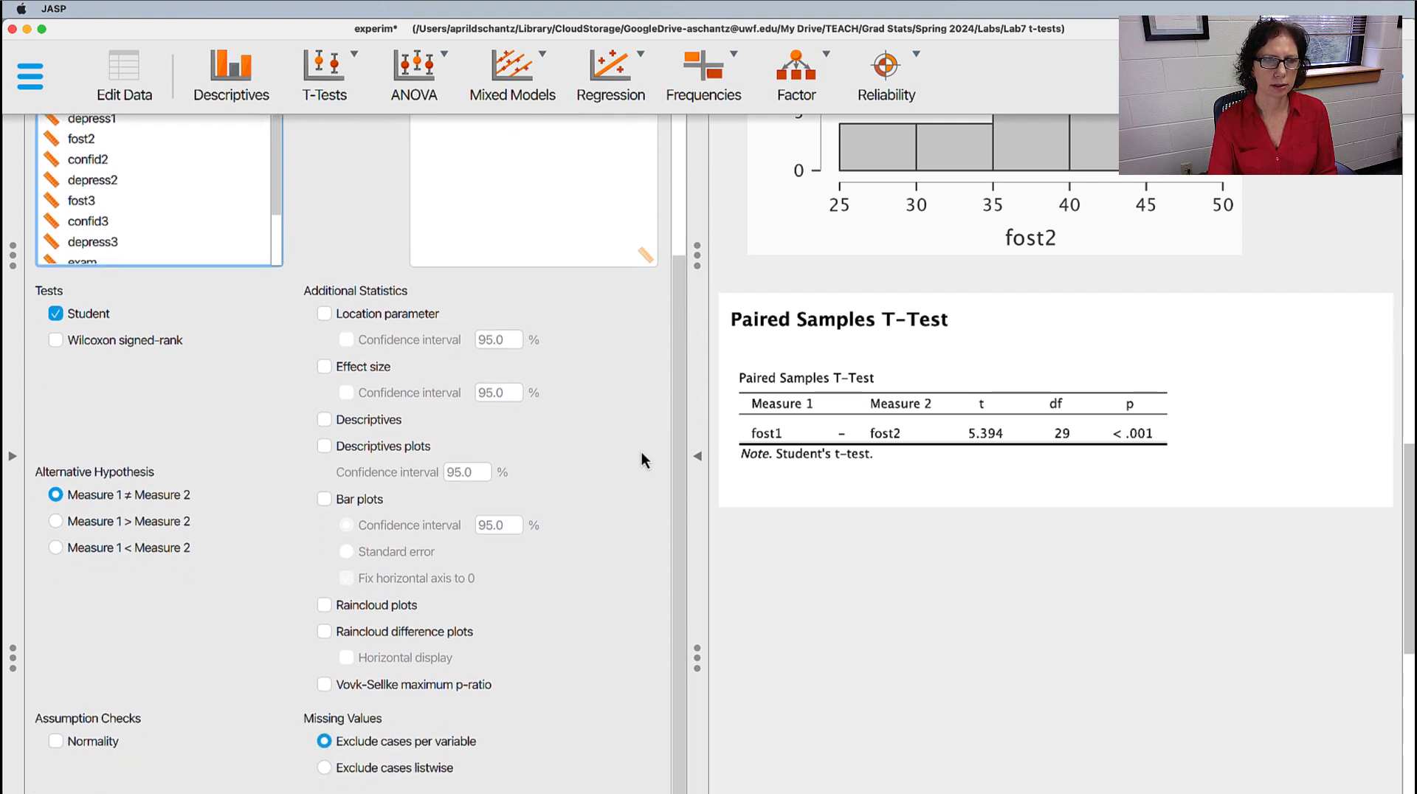
pyautogui.click(324, 367)
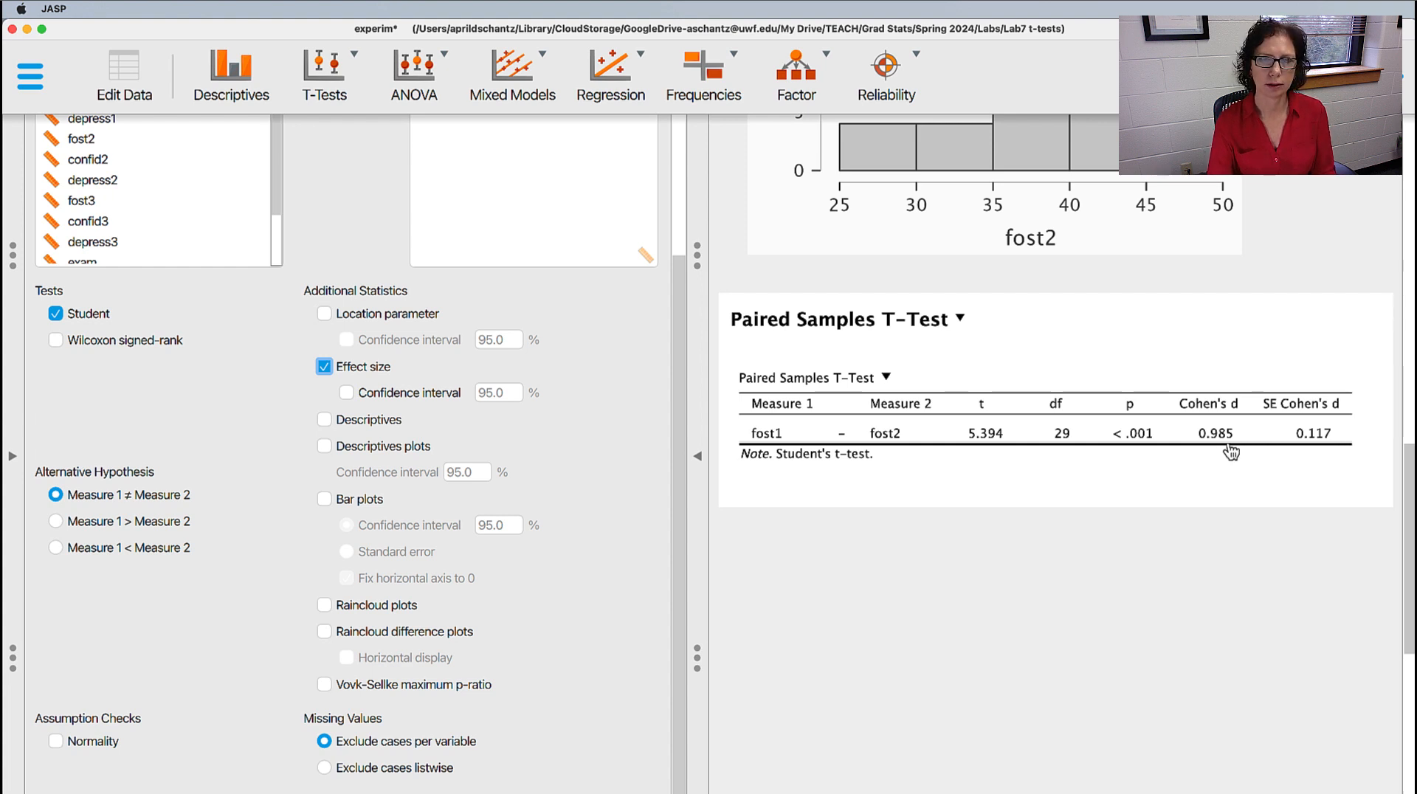
# Check the Cohen's d guidelines in the Word lab sheet, and switch back to JASP to review the fost1 and fost2 output
pyautogui.press('super+Tab')
pyautogui.press('super+Tab')
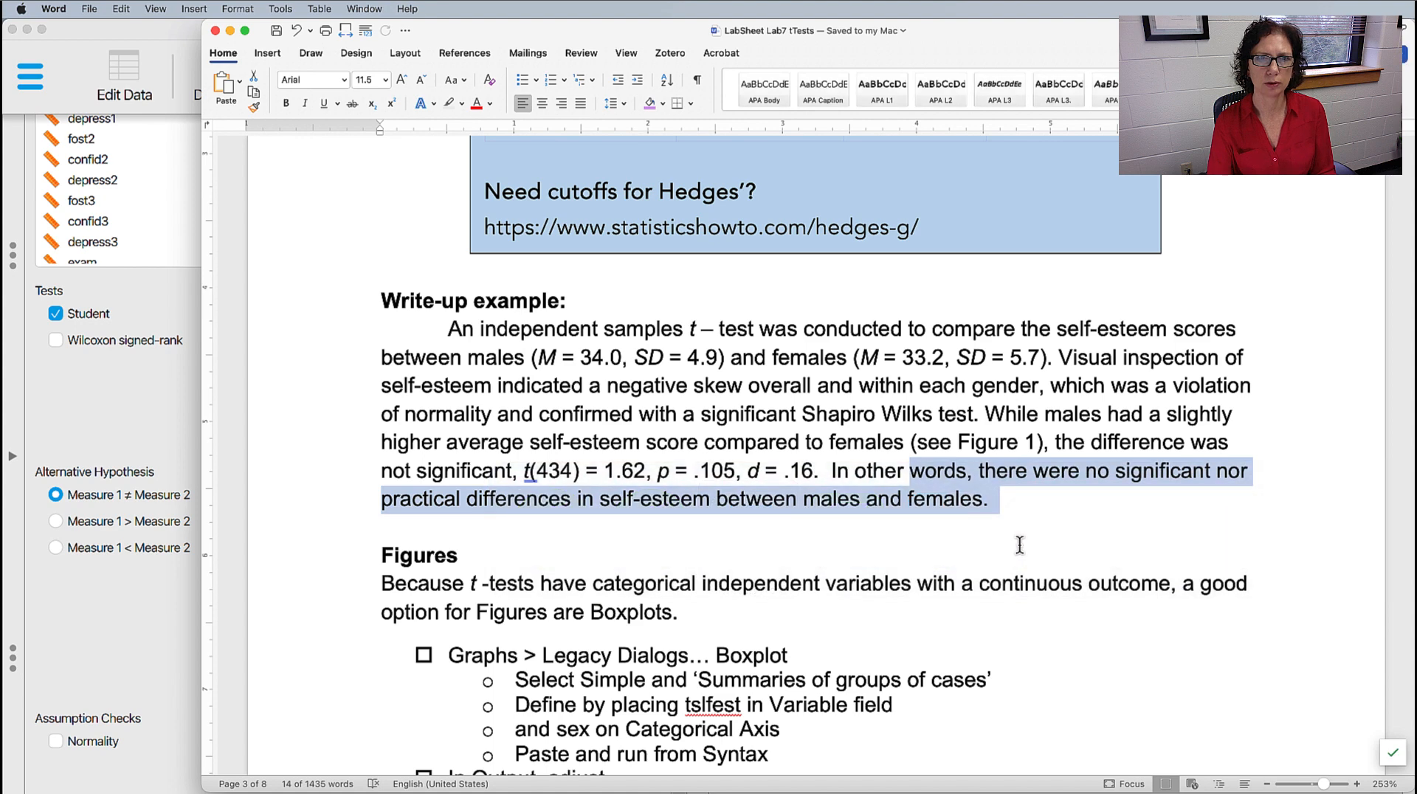
pyautogui.scroll(10, 1019, 544)
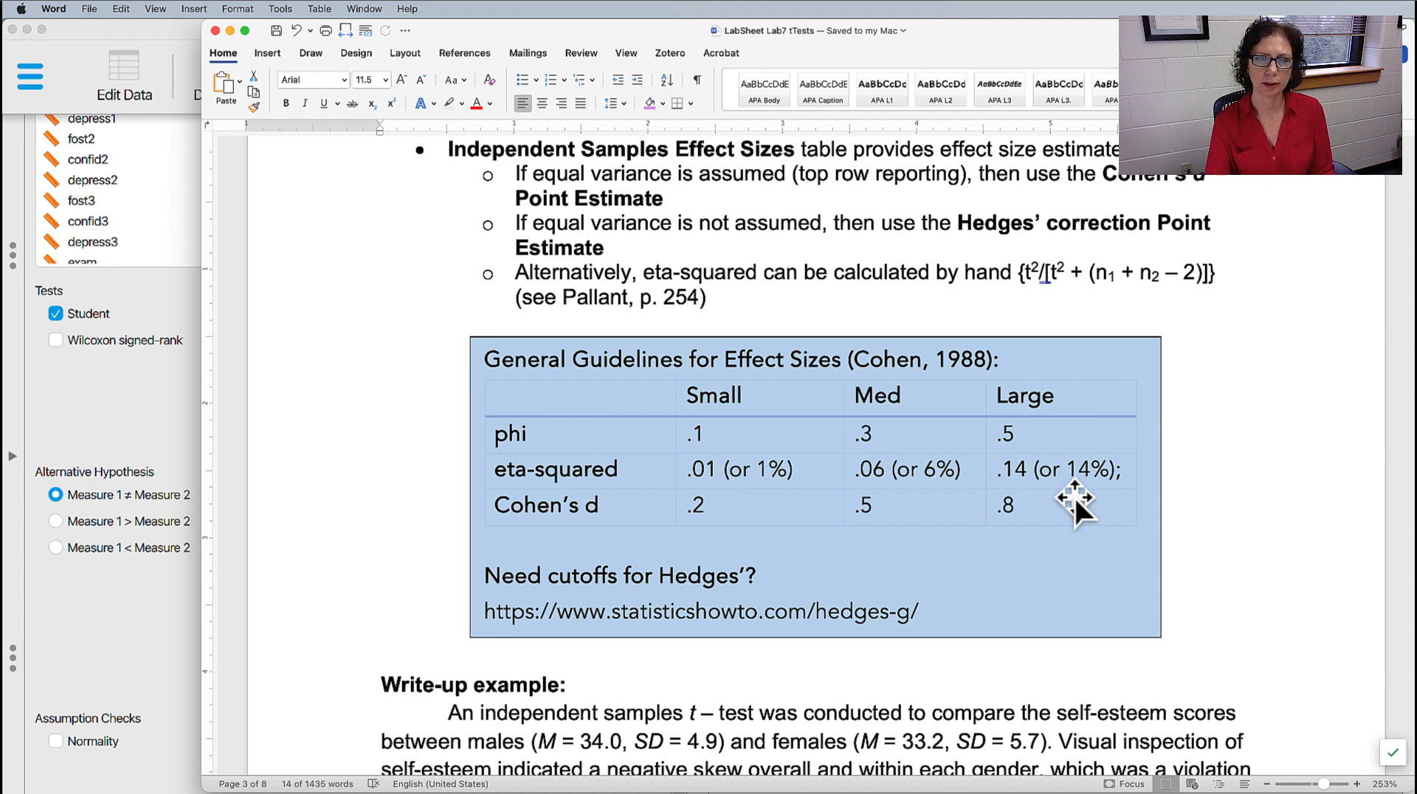
pyautogui.press('super+Tab')
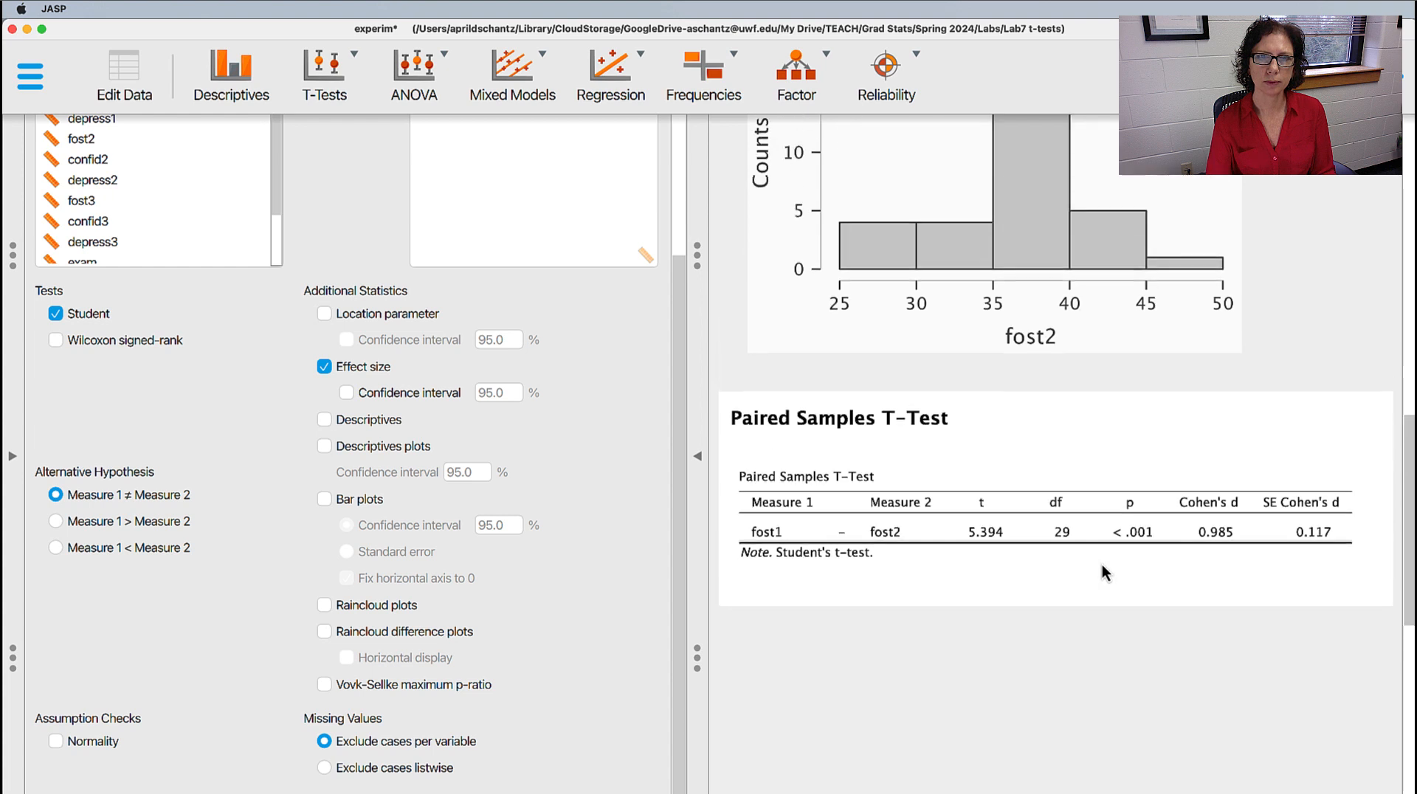
pyautogui.scroll(5, 1100, 569)
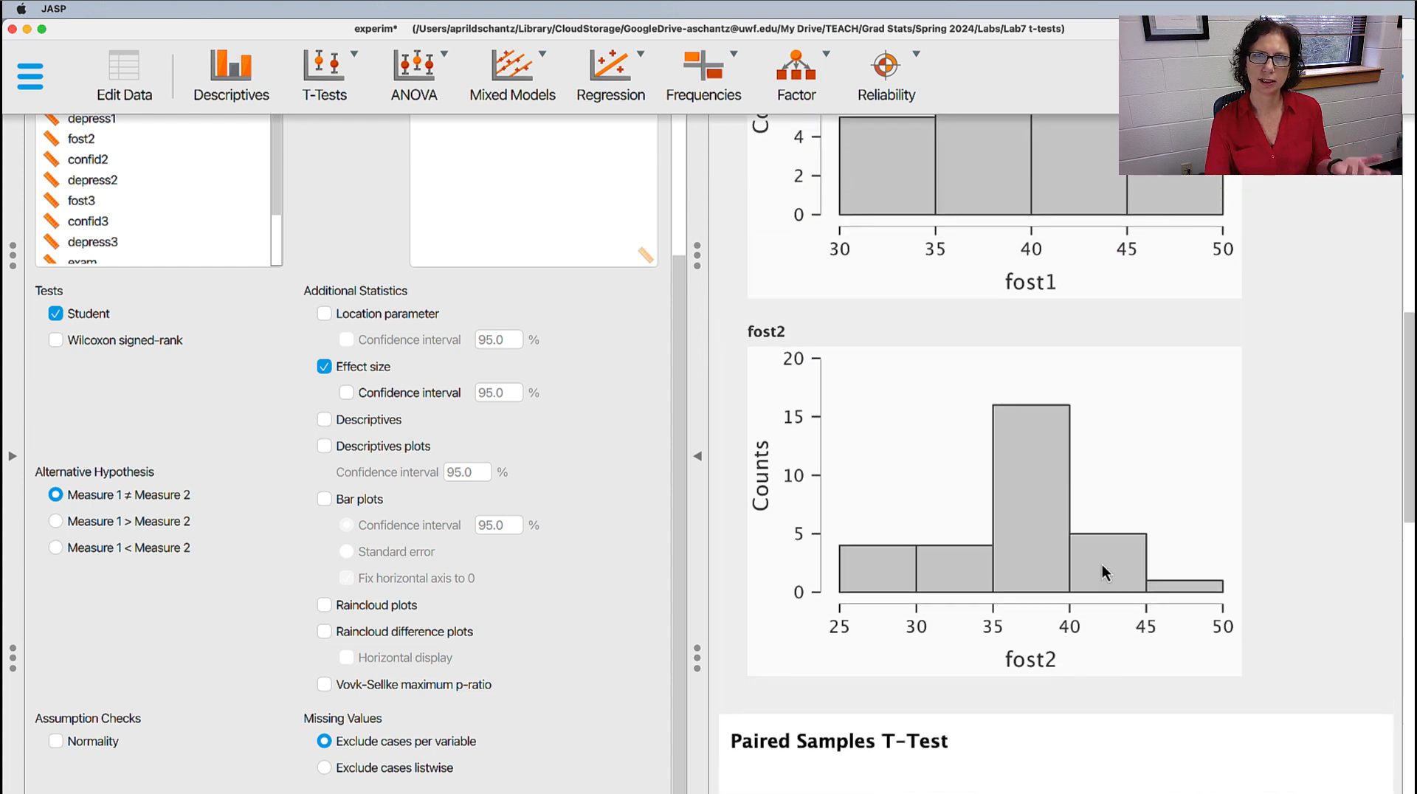
pyautogui.scroll(3, 1103, 568)
pyautogui.scroll(-8, 1103, 568)
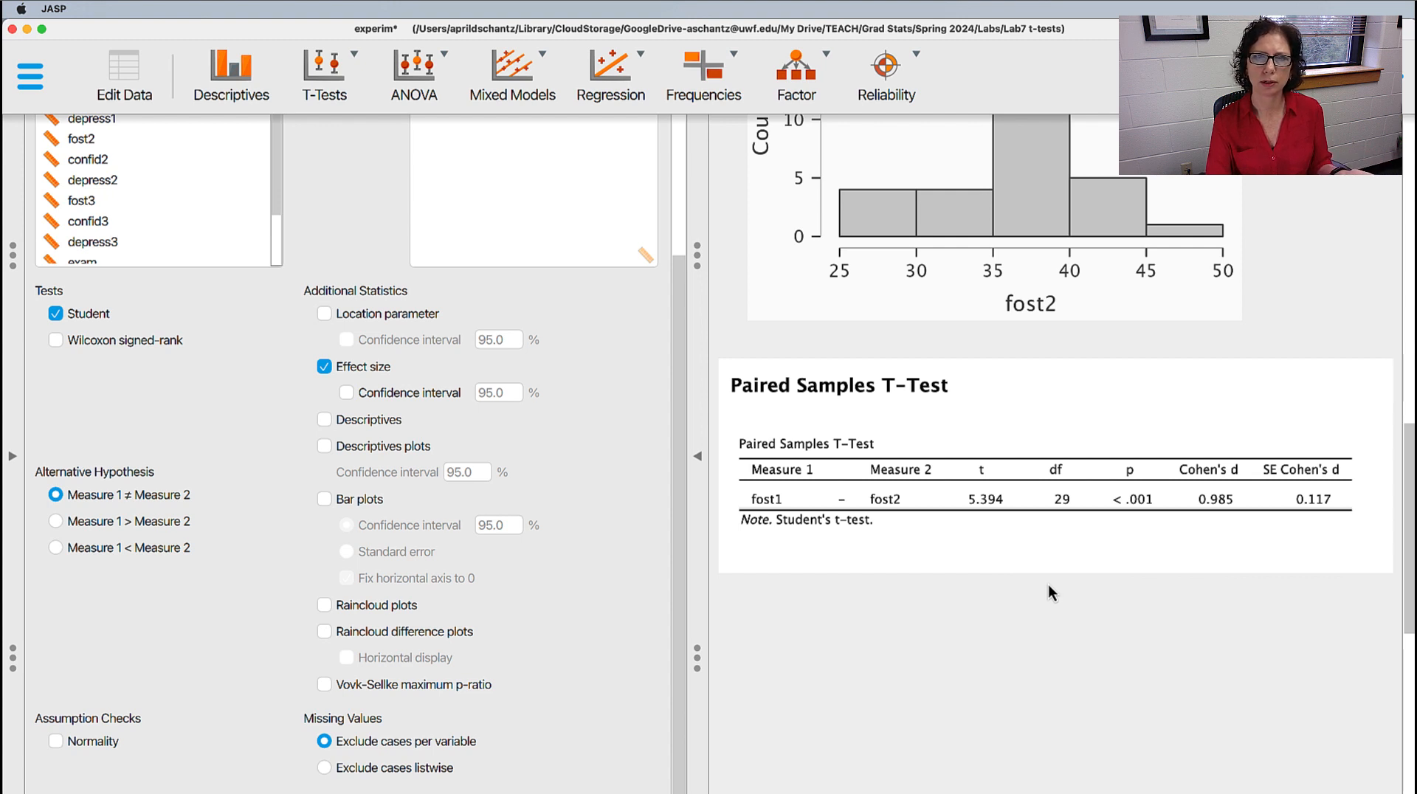
# Add descriptives and bar plots with 95% confidence intervals and the horizontal axis fixed to 0 to the paired samples t-test
pyautogui.click(325, 420)
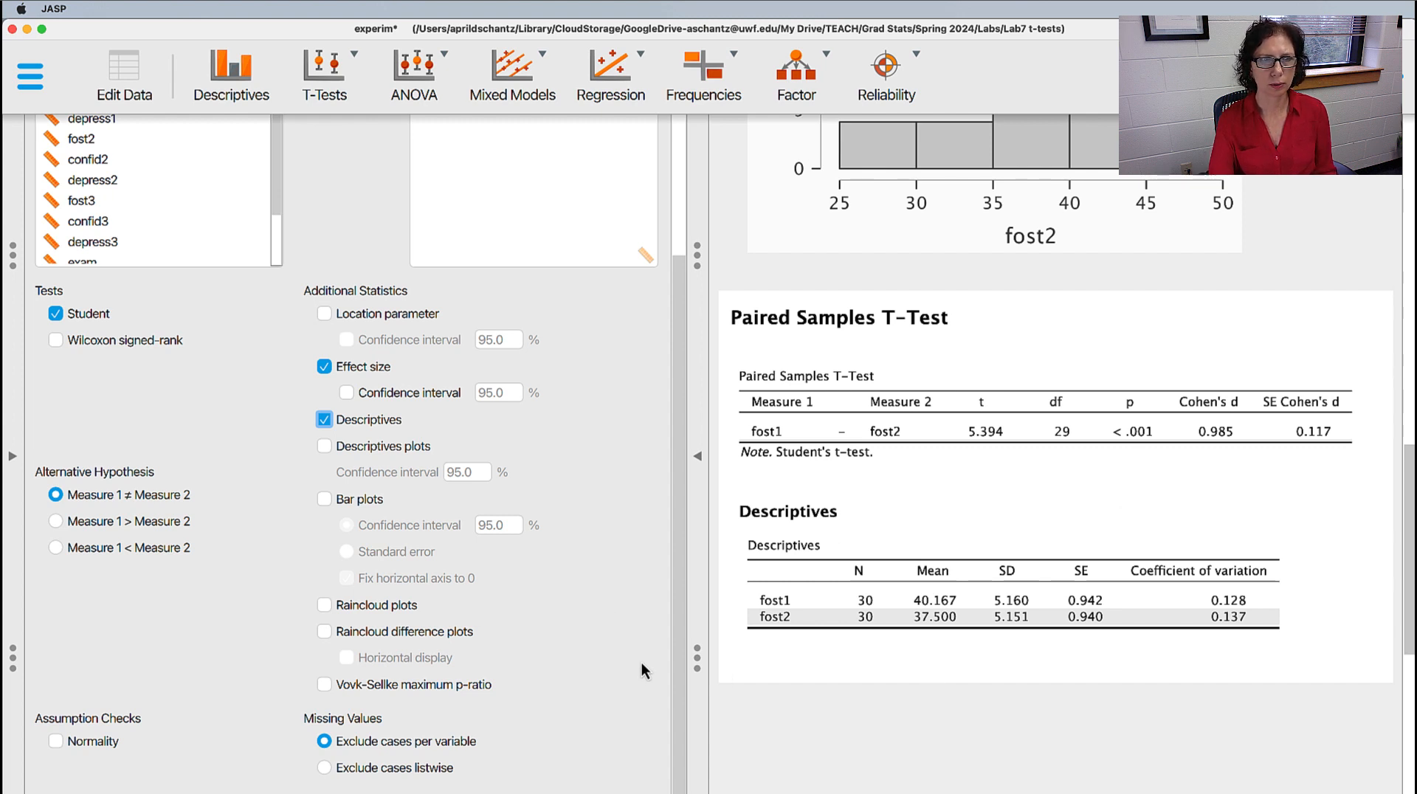
pyautogui.click(325, 499)
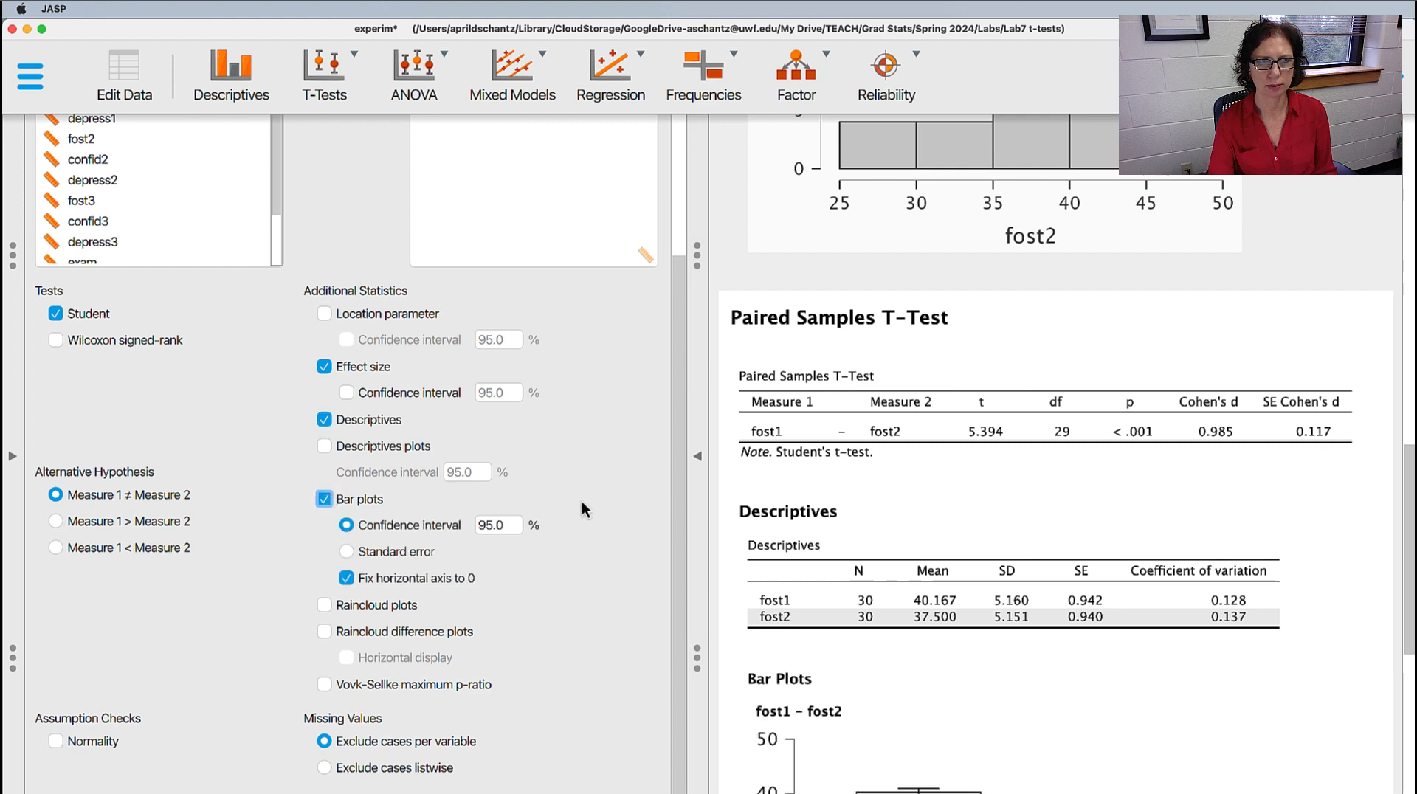
pyautogui.scroll(-4, 959, 503)
pyautogui.scroll(-3, 959, 503)
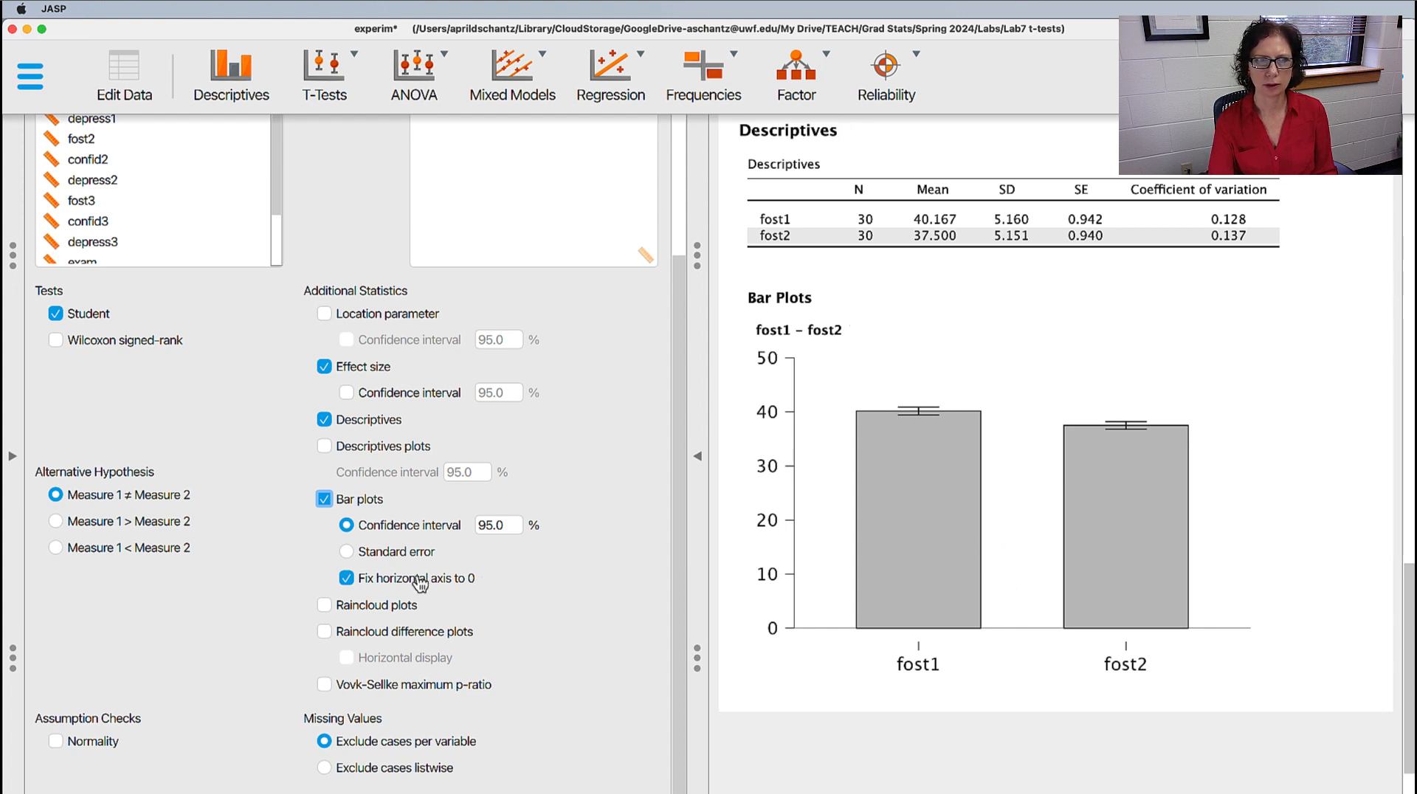
pyautogui.click(347, 578)
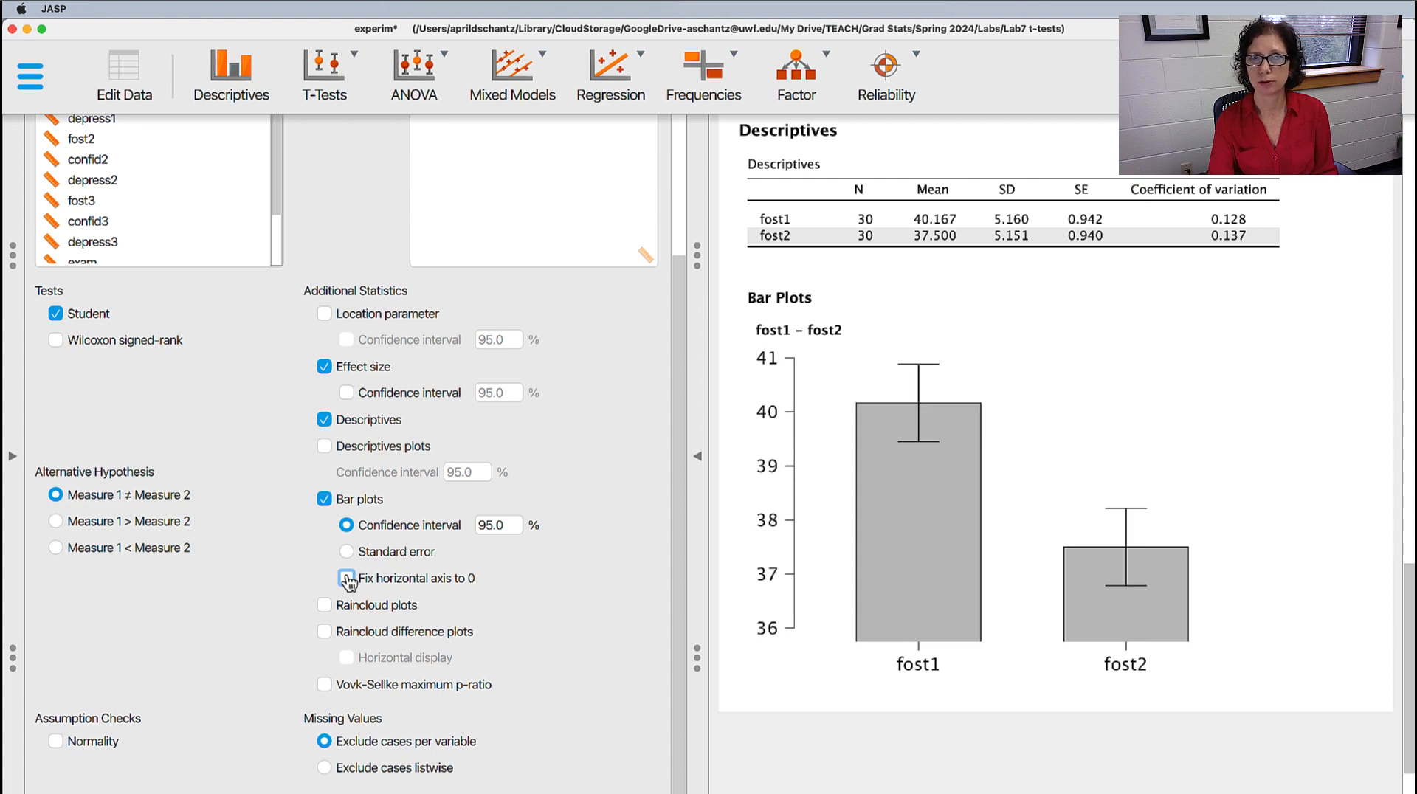
pyautogui.click(347, 578)
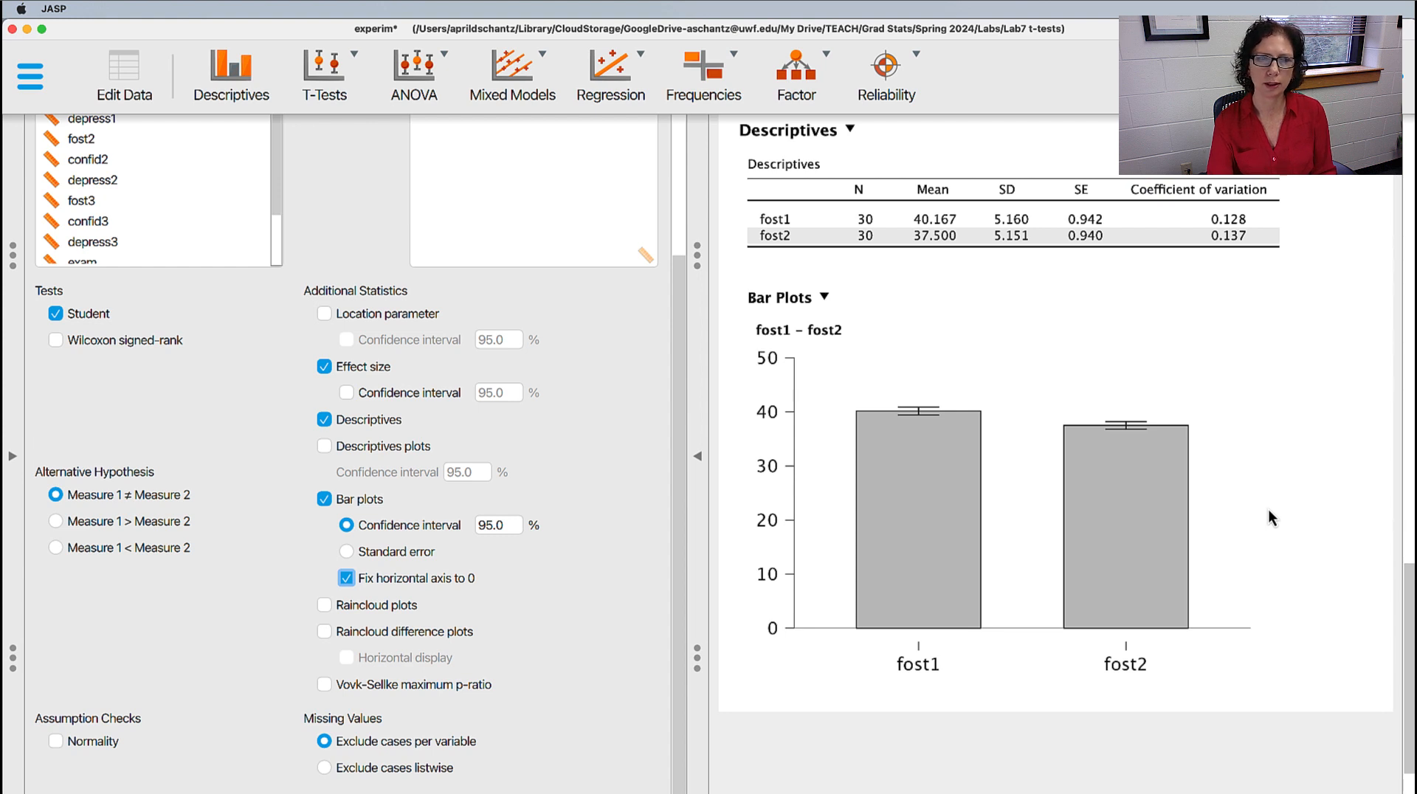
# Add the normality assumption check to the paired samples t-test of fost1 and fost2
pyautogui.scroll(3, 1268, 509)
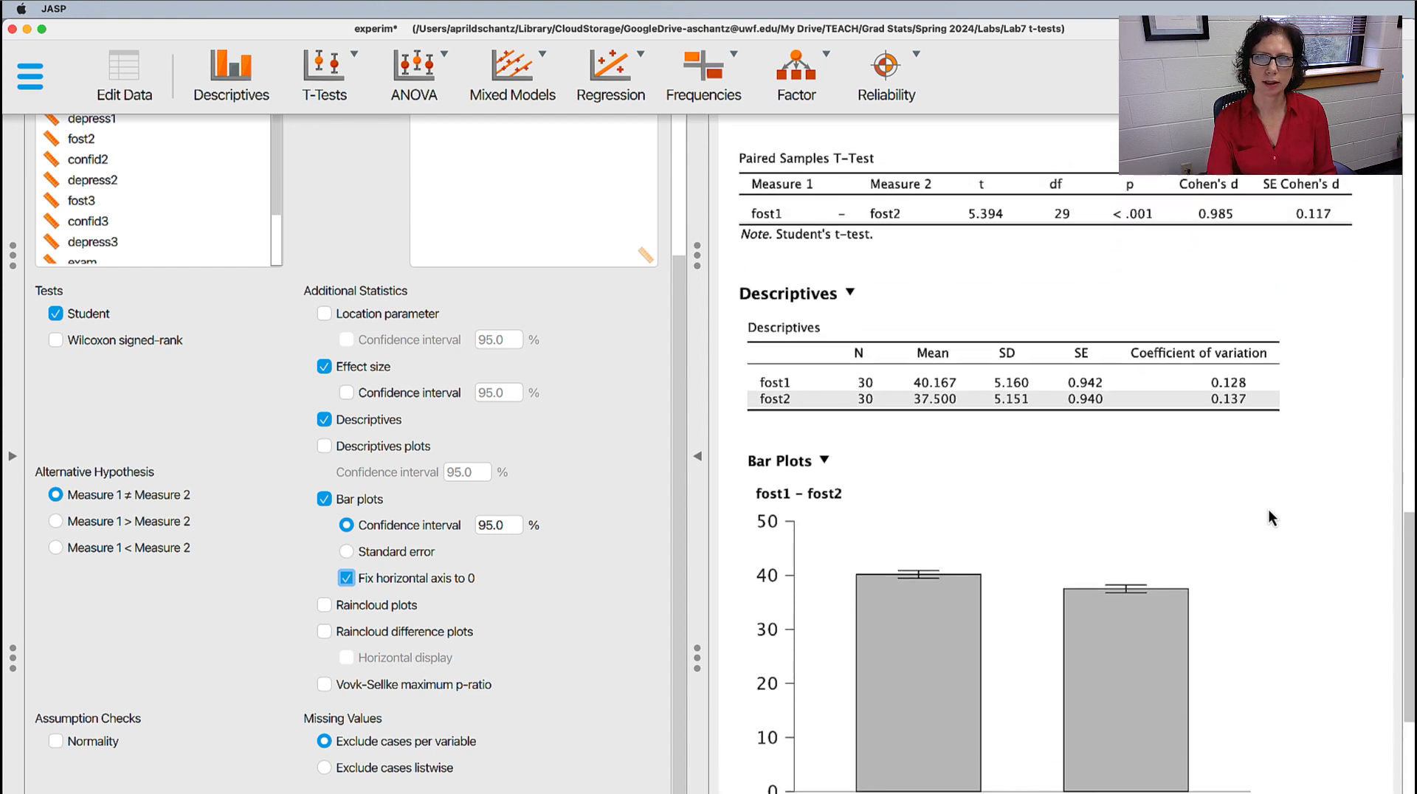
pyautogui.scroll(-2, 1269, 509)
pyautogui.scroll(2, 1269, 509)
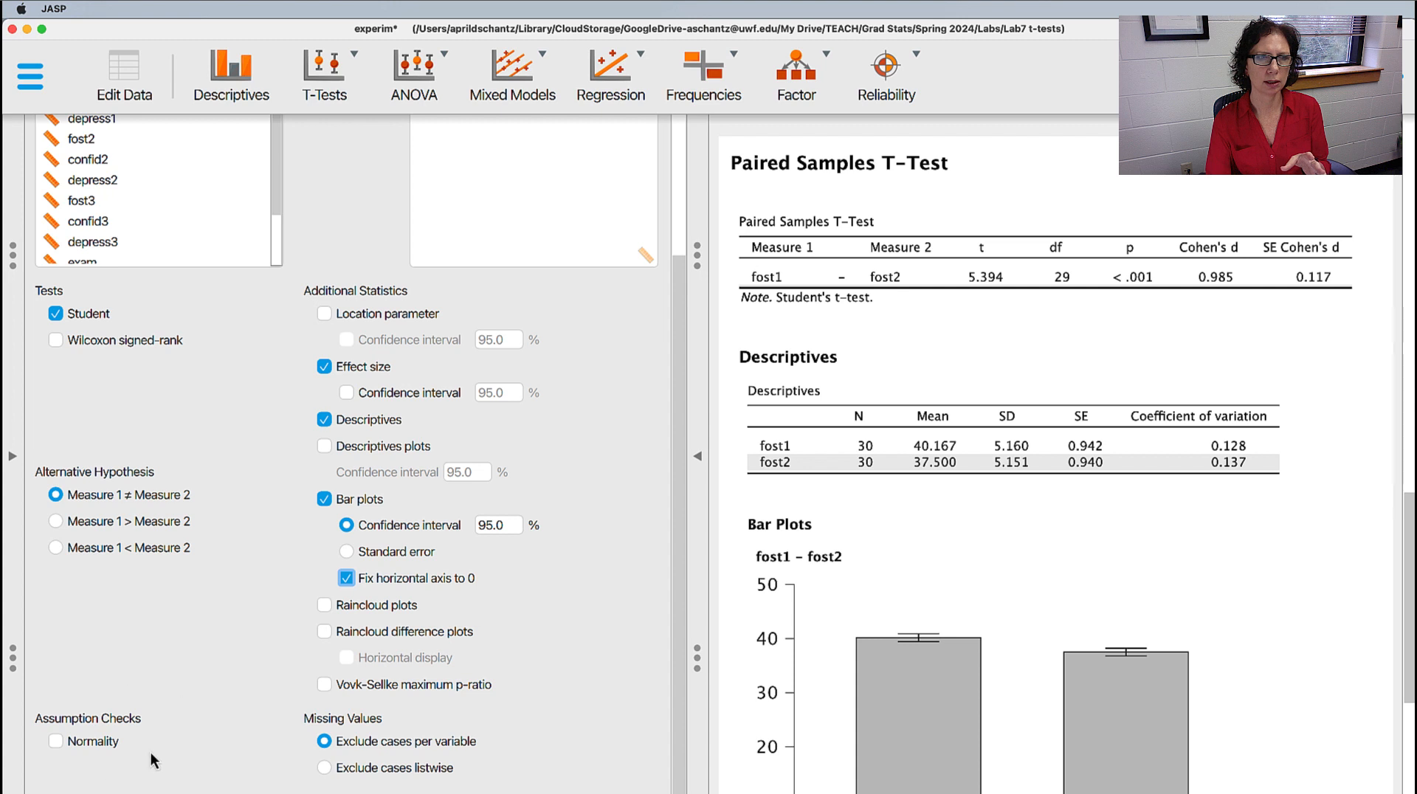
pyautogui.click(56, 741)
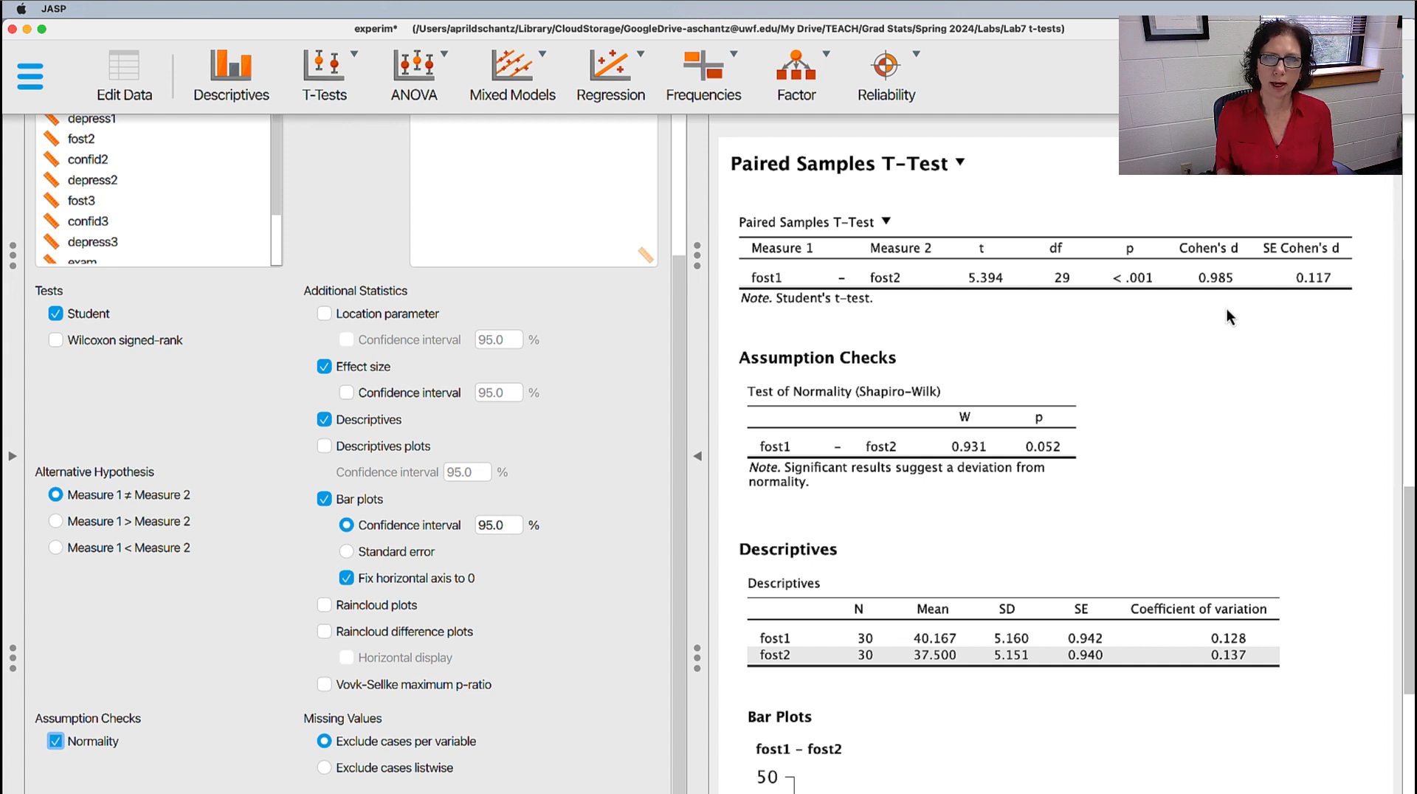
# Switch to the Word lab sheet and read the paired-samples example write-up, highlighting its means, figure reference, normality, effect size and conclusion passages
pyautogui.press('super+Tab')
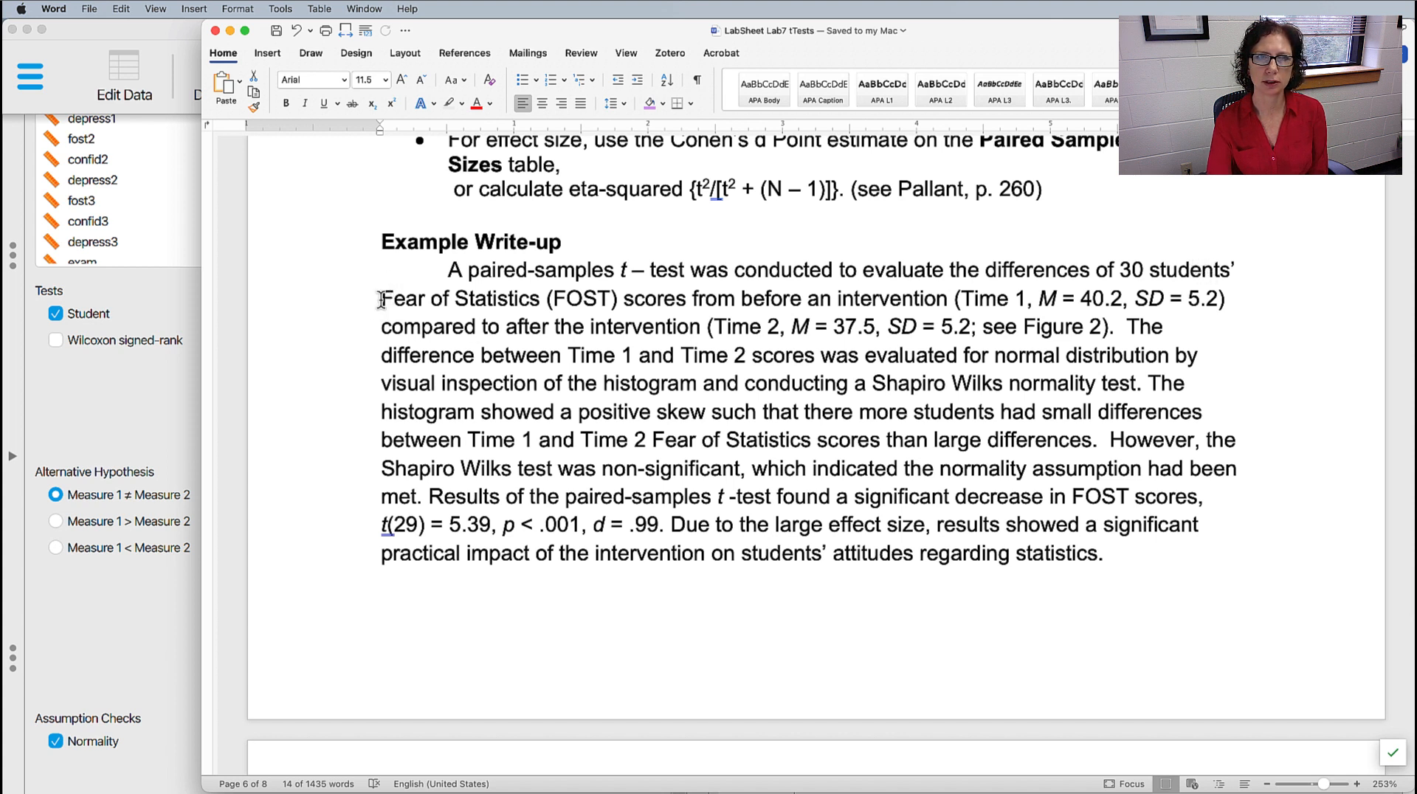
pyautogui.moveTo(381, 298); pyautogui.dragTo(1116, 326)
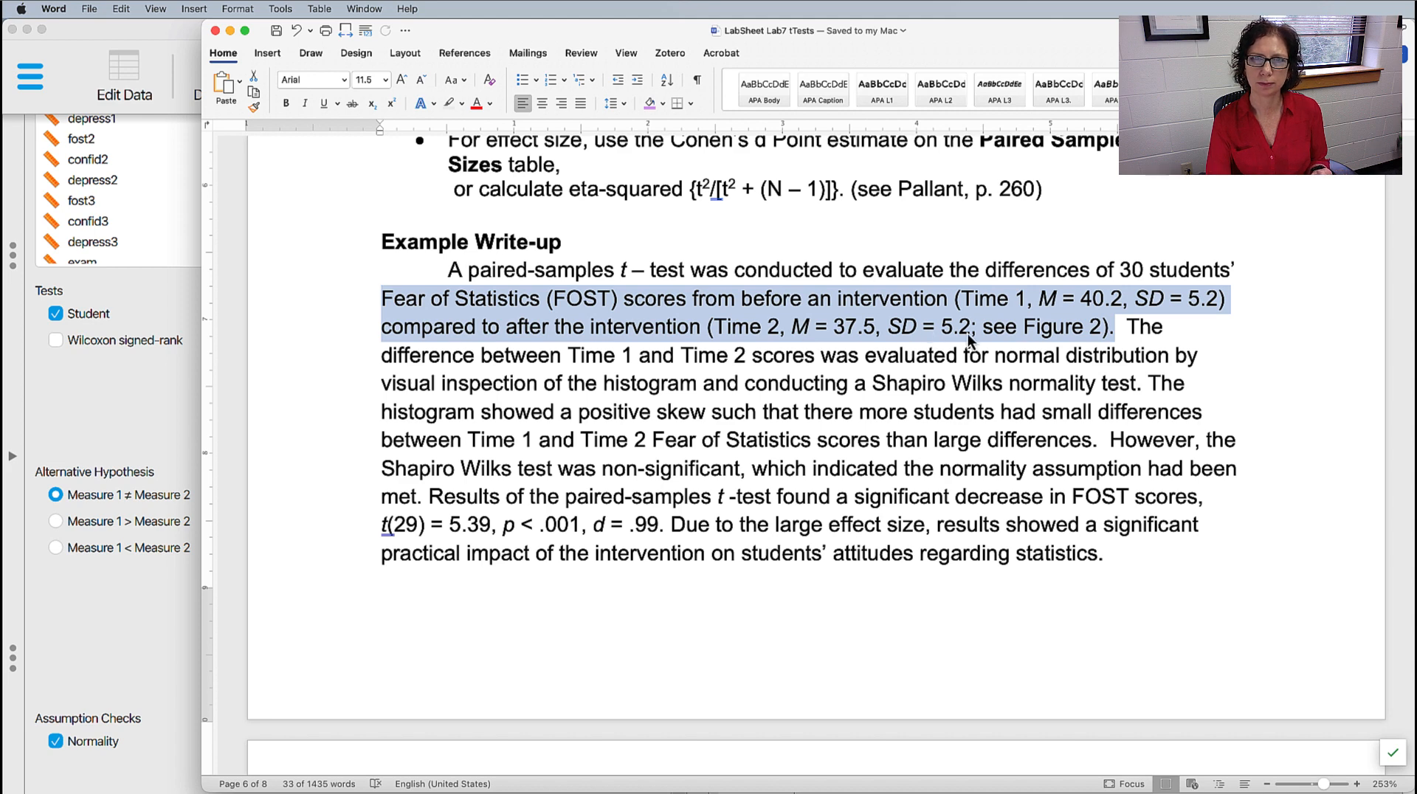
pyautogui.moveTo(971, 327); pyautogui.dragTo(1097, 327)
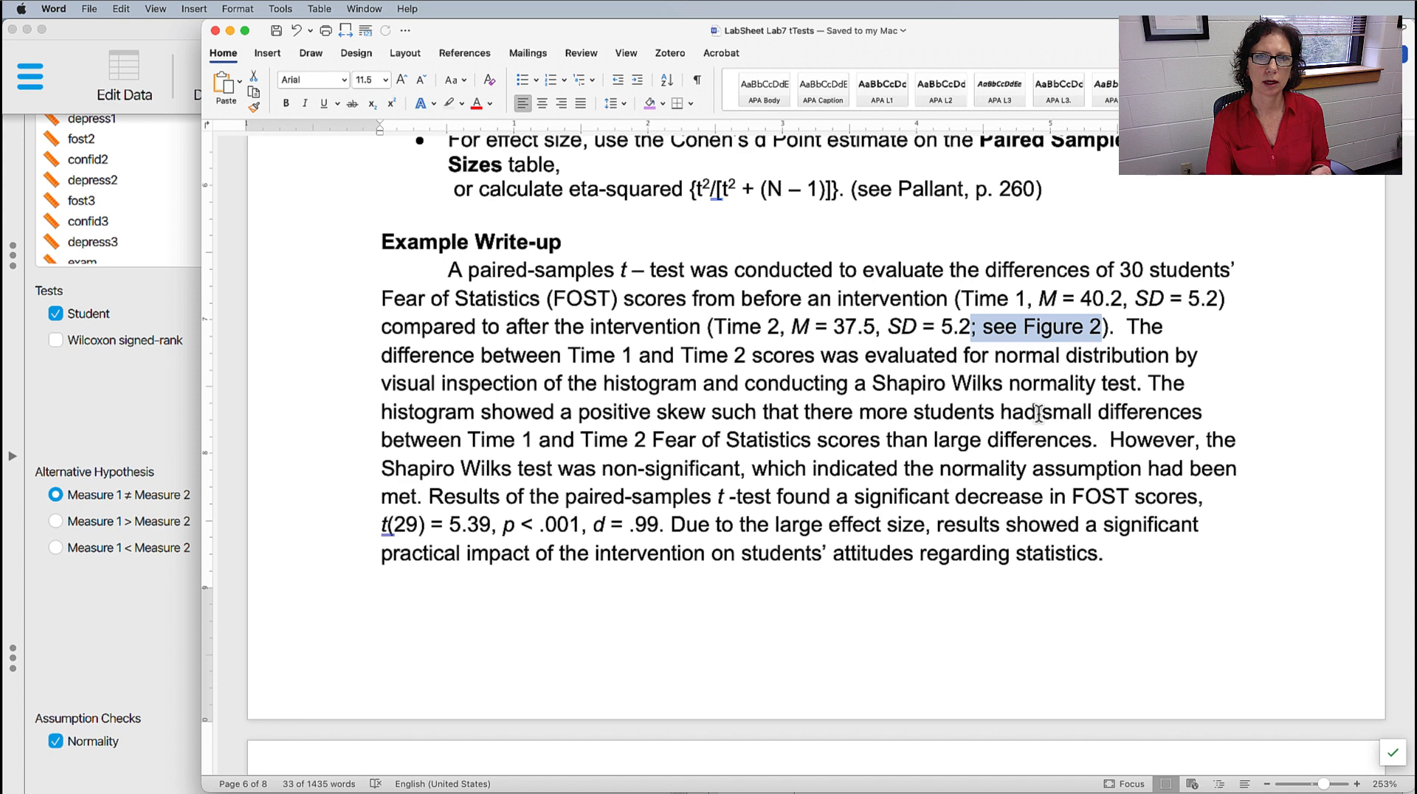
pyautogui.moveTo(889, 356); pyautogui.dragTo(877, 439)
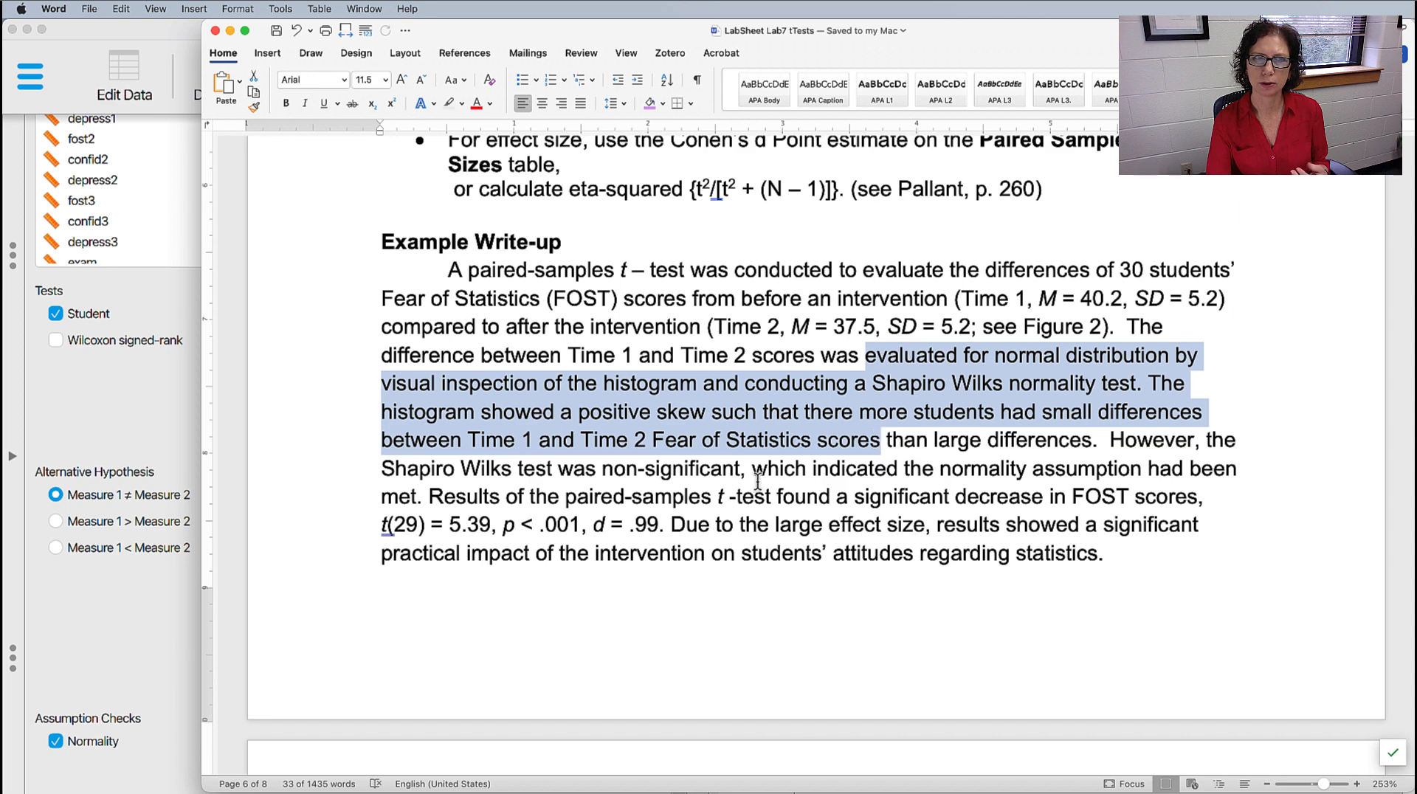
pyautogui.moveTo(614, 467); pyautogui.dragTo(815, 459)
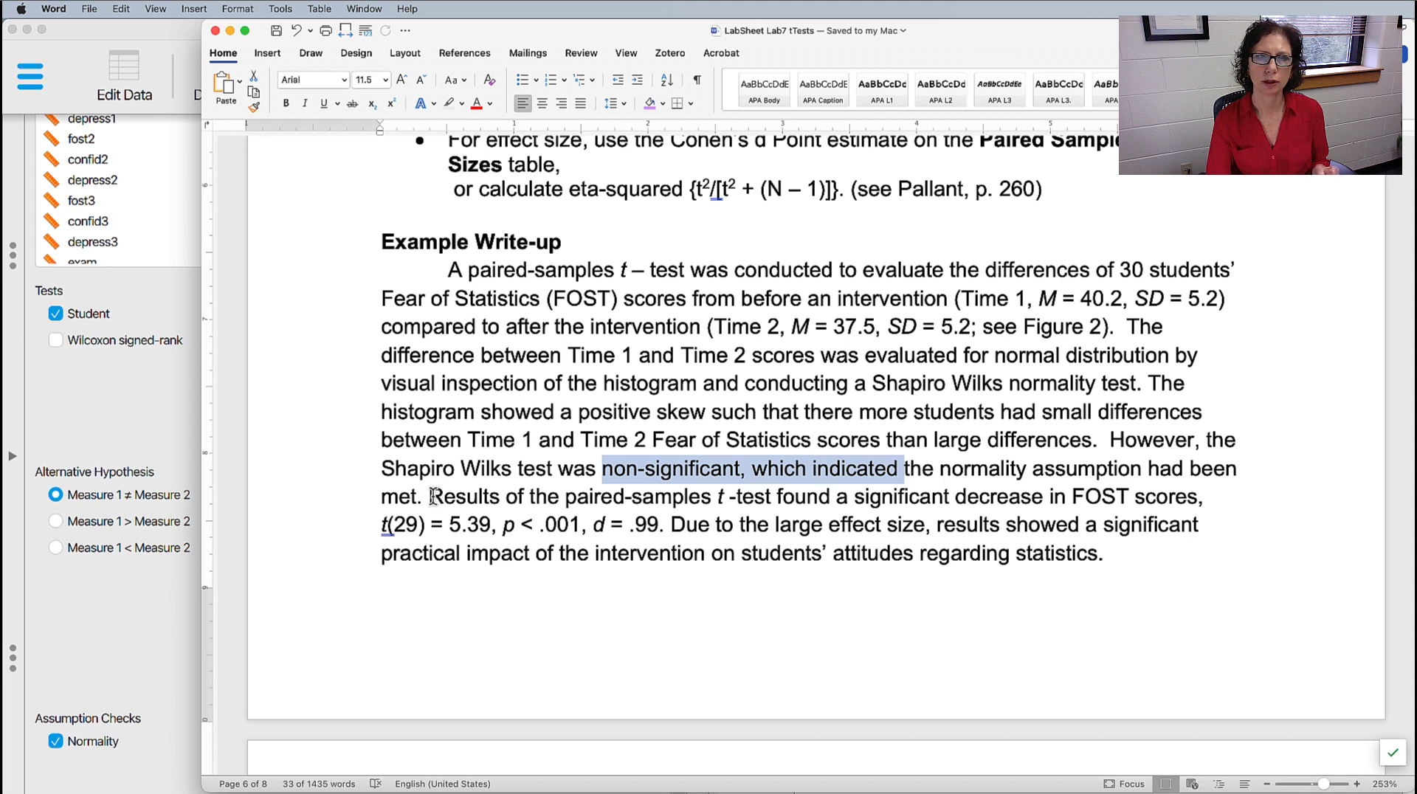
pyautogui.moveTo(434, 496); pyautogui.dragTo(663, 529)
pyautogui.doubleClick(644, 529)
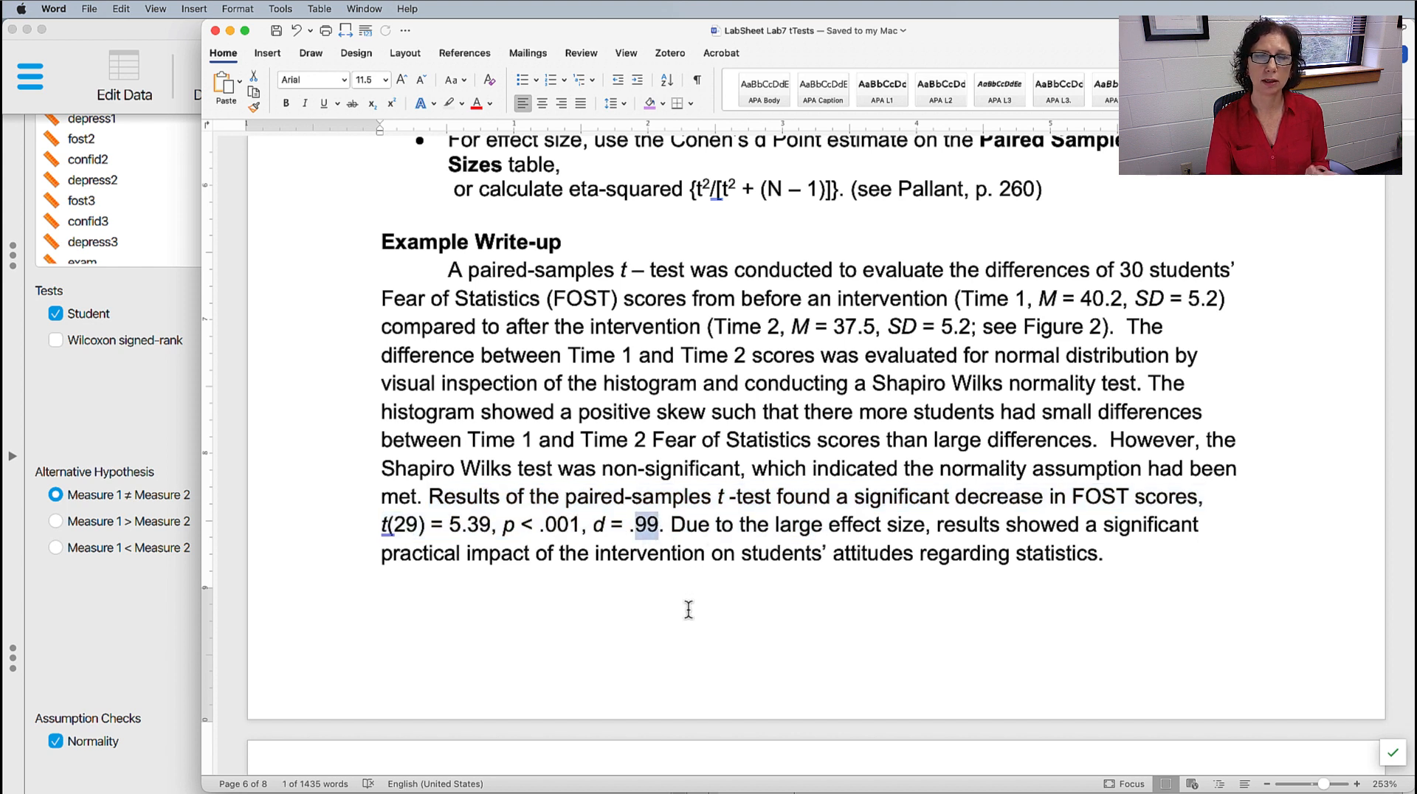
pyautogui.moveTo(679, 526); pyautogui.dragTo(1074, 555)
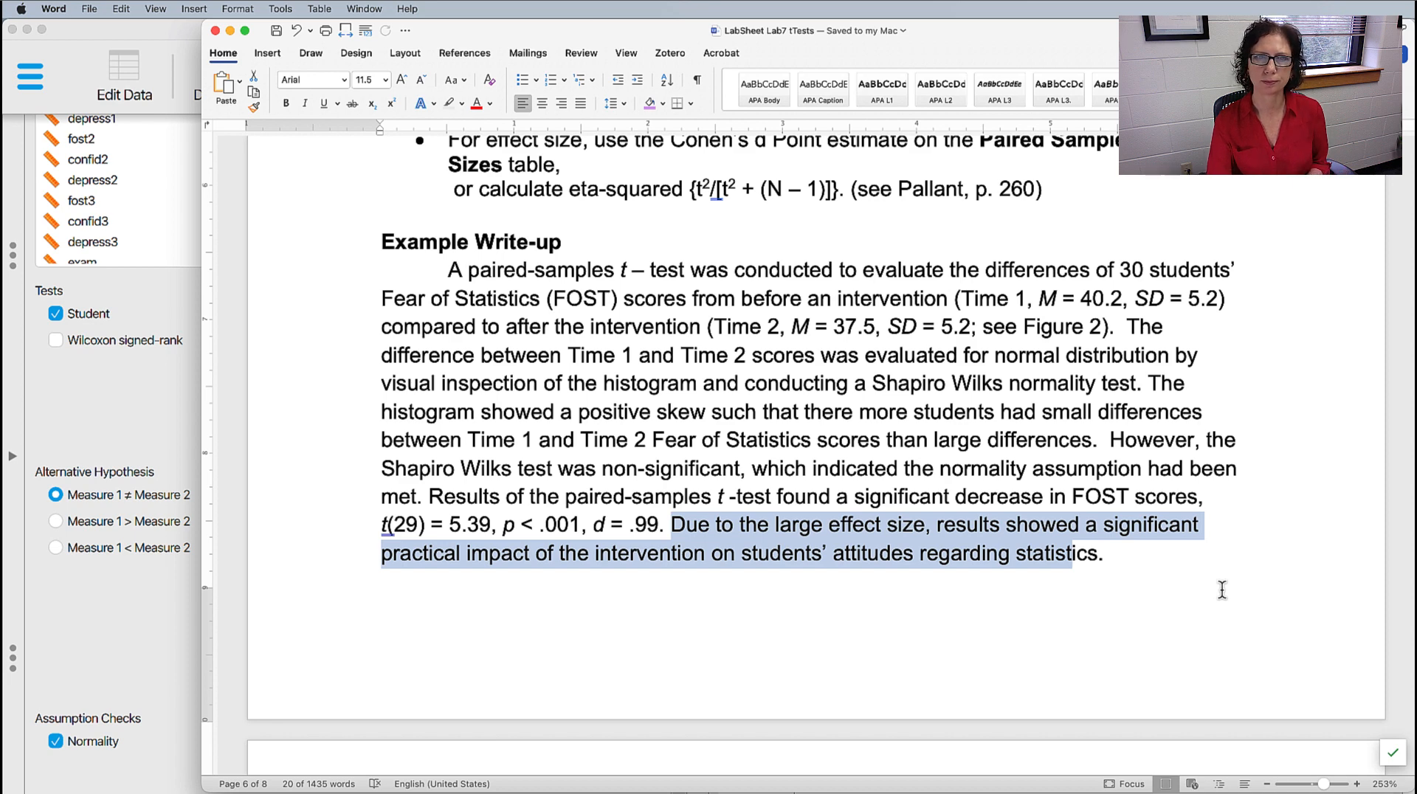
# Examine Figure 2 and the t-test interpretation notes in the lab sheet, and switch back to the JASP results
pyautogui.scroll(-3, 1043, 472)
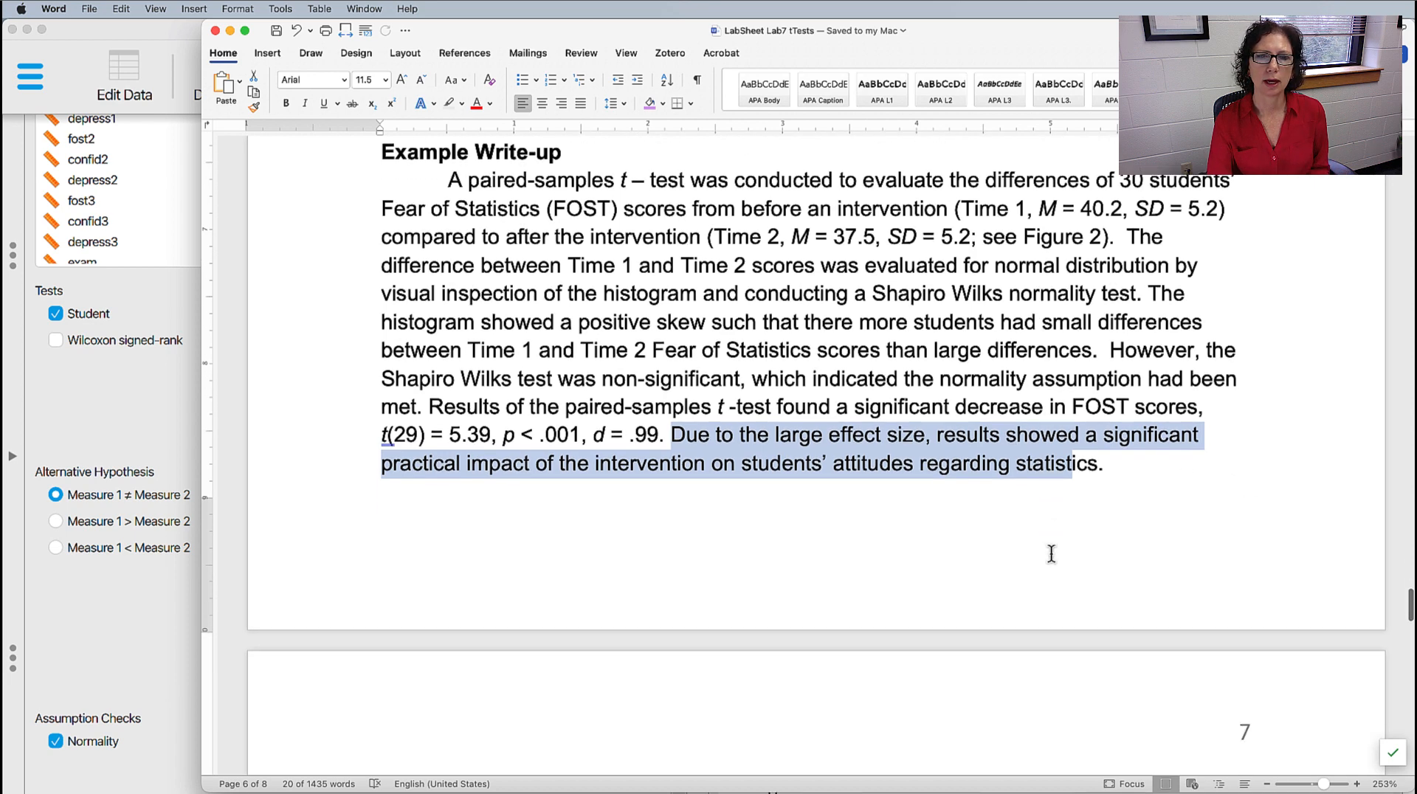
pyautogui.scroll(-20, 1051, 553)
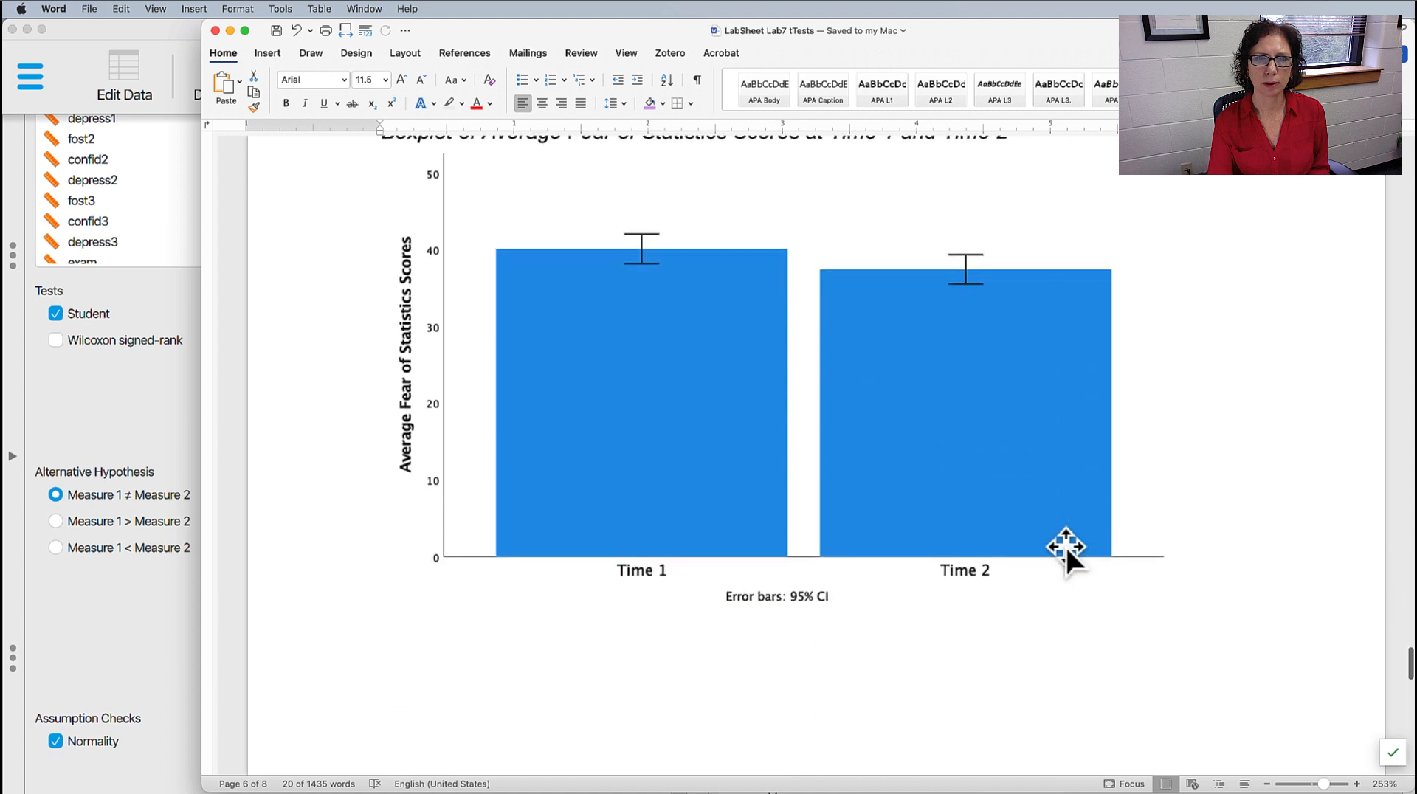
pyautogui.scroll(3, 1065, 543)
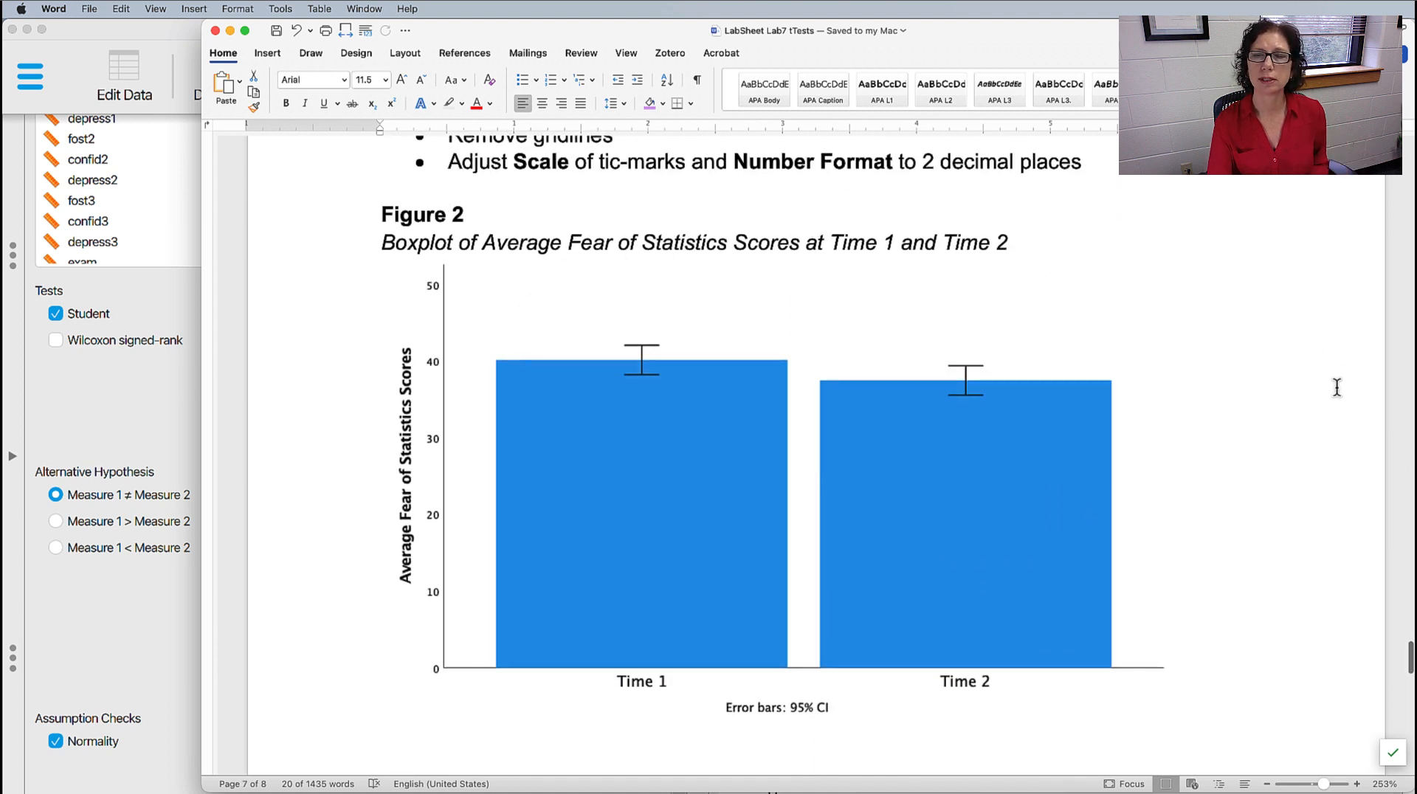
pyautogui.scroll(15, 1334, 388)
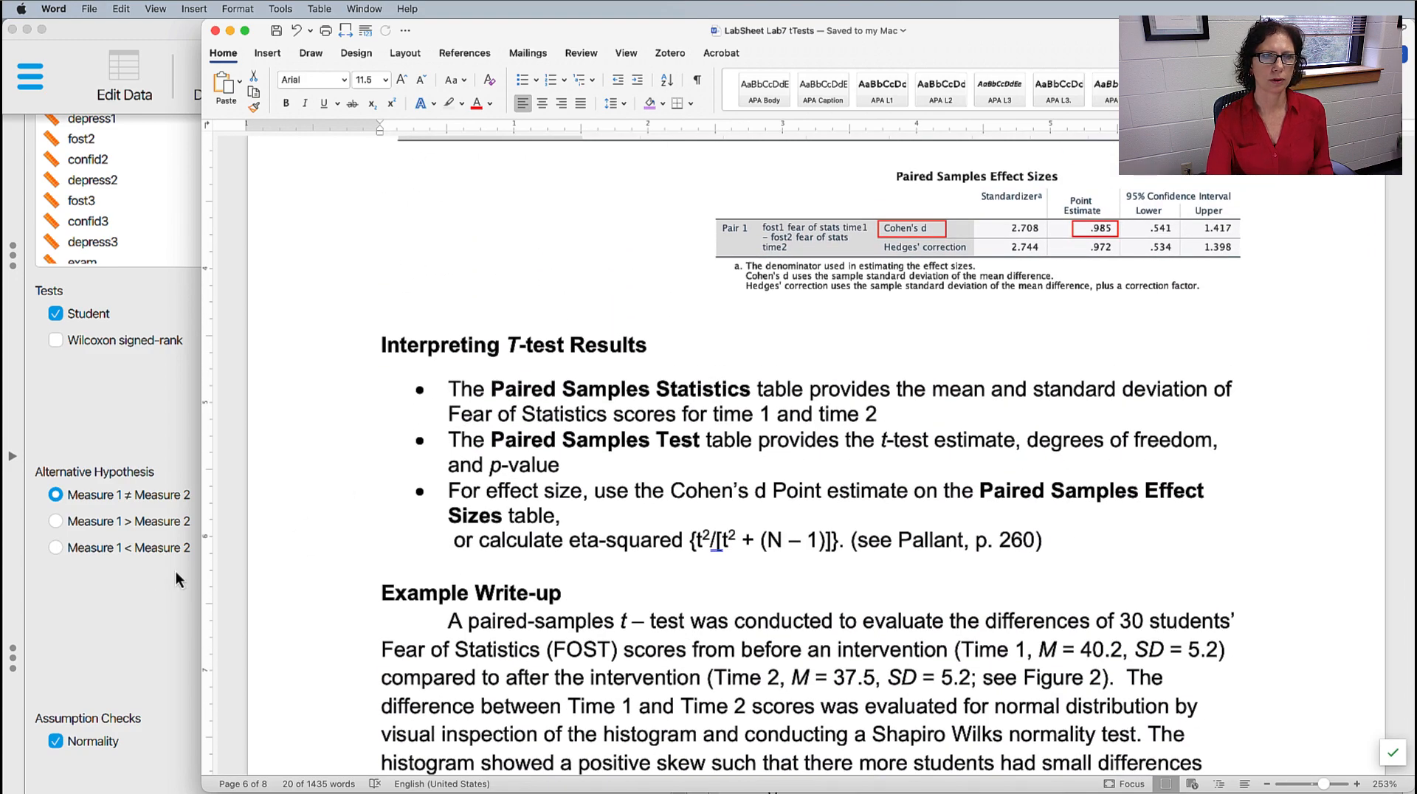
pyautogui.click(136, 603)
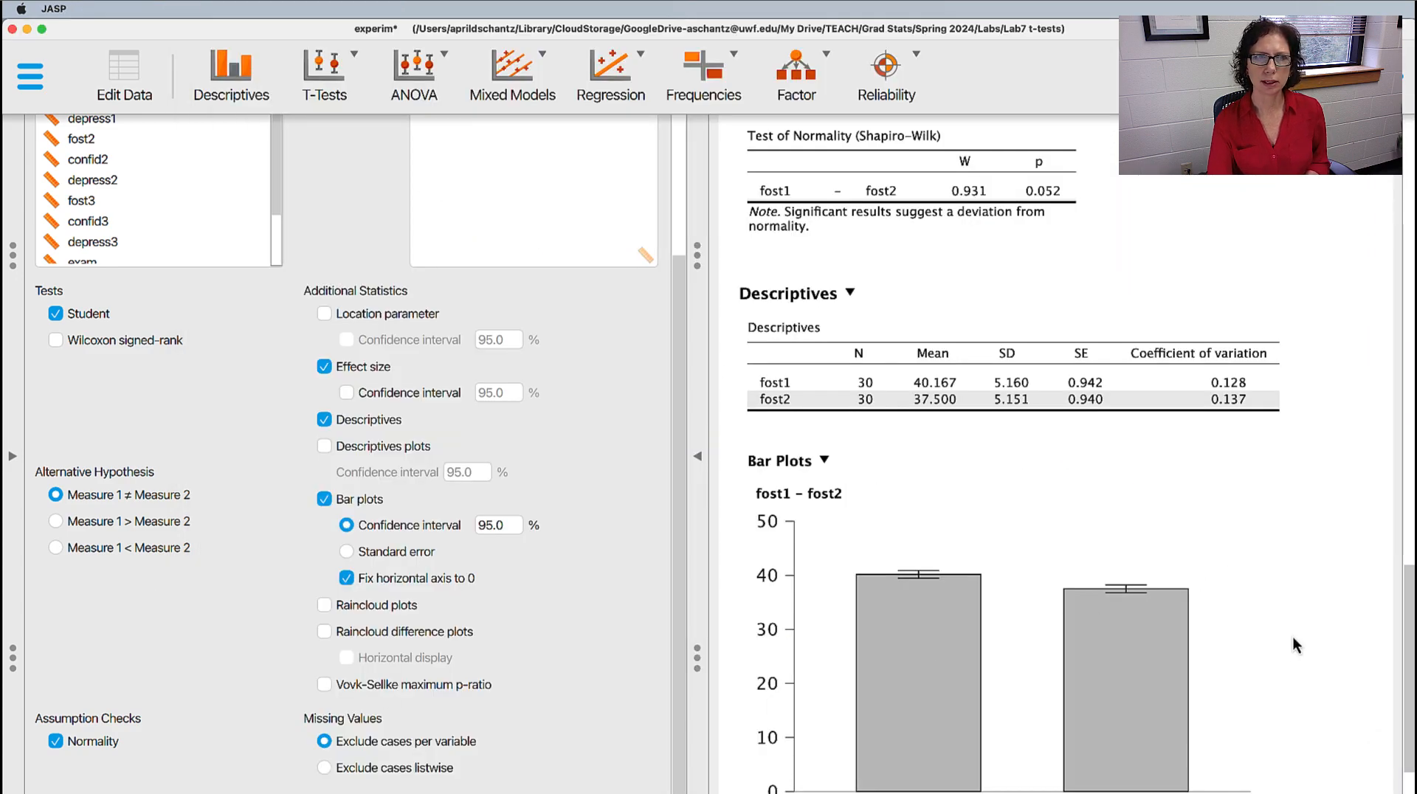